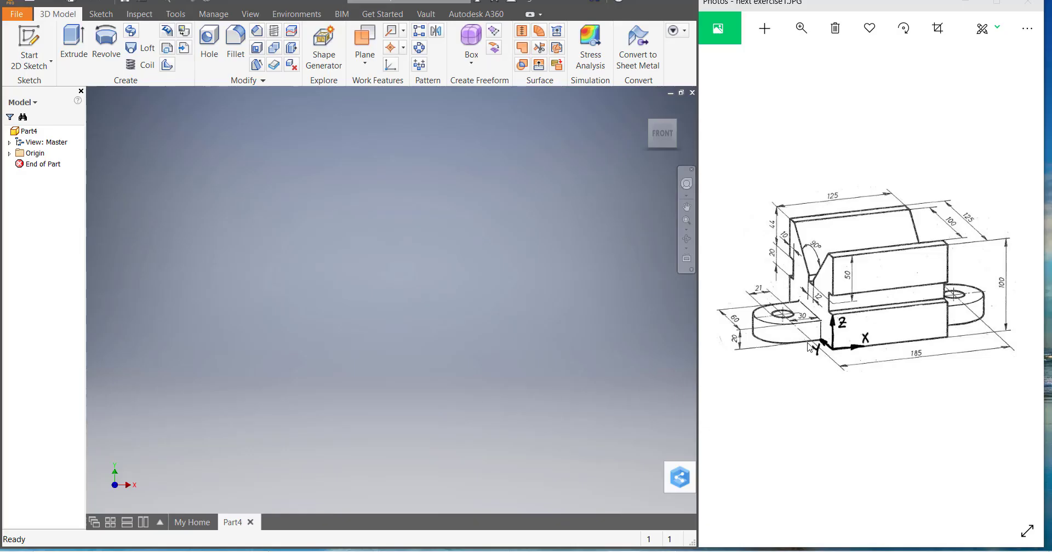
Start a 2D sketch on the front (XY) plane and draw a vertical line straight down from the origin.
click(42, 70)
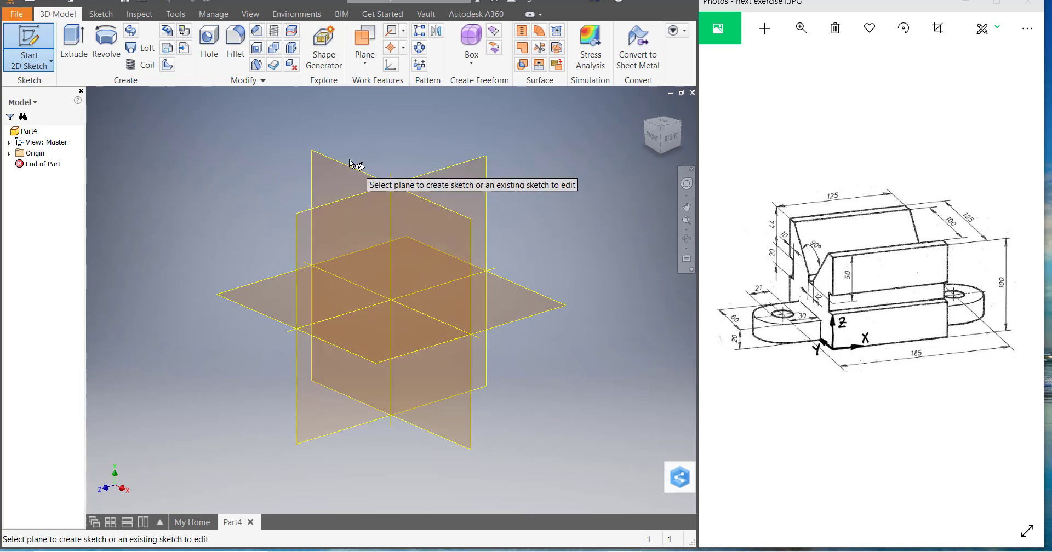
click(324, 163)
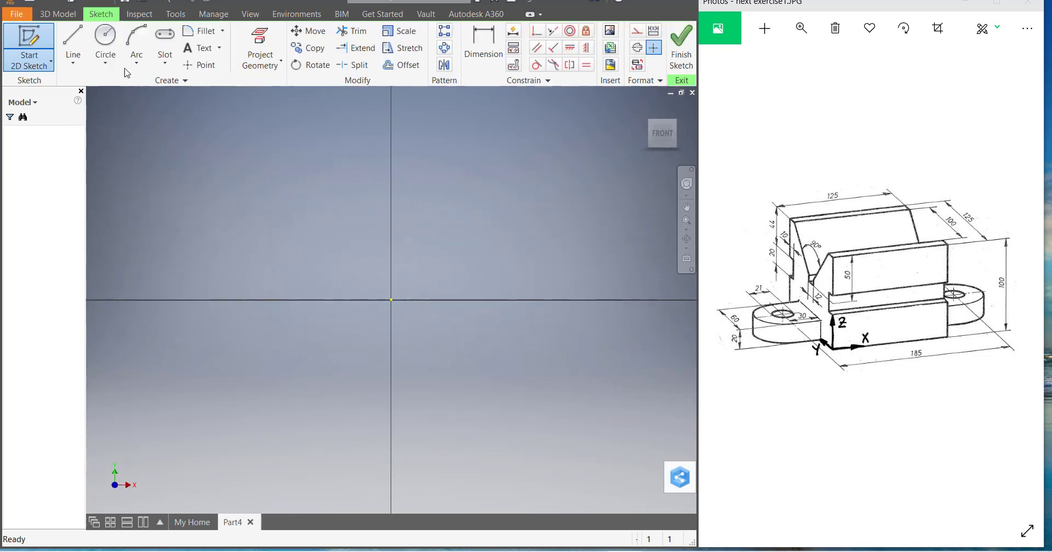
click(79, 43)
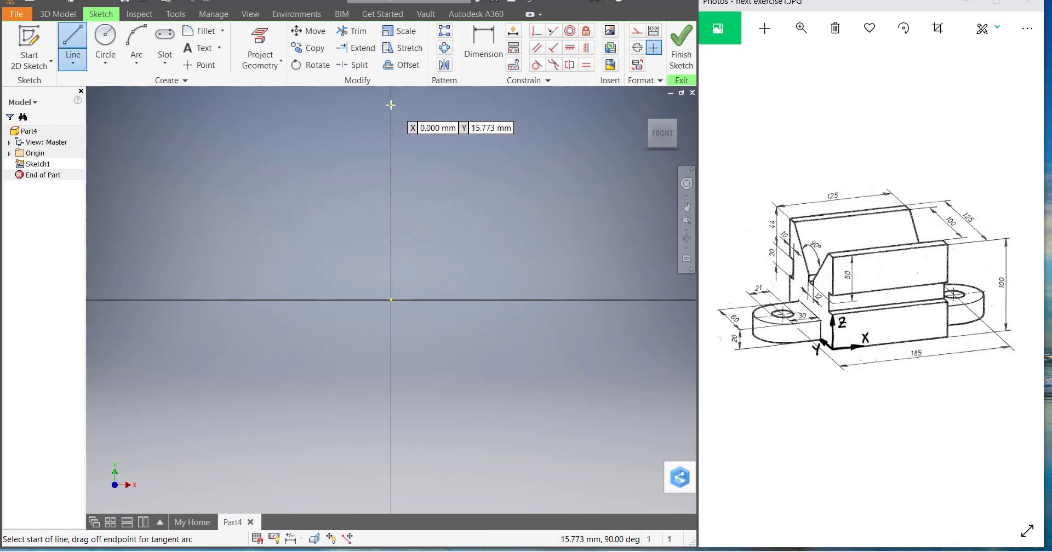
click(390, 299)
scroll(414, 188, up, 6)
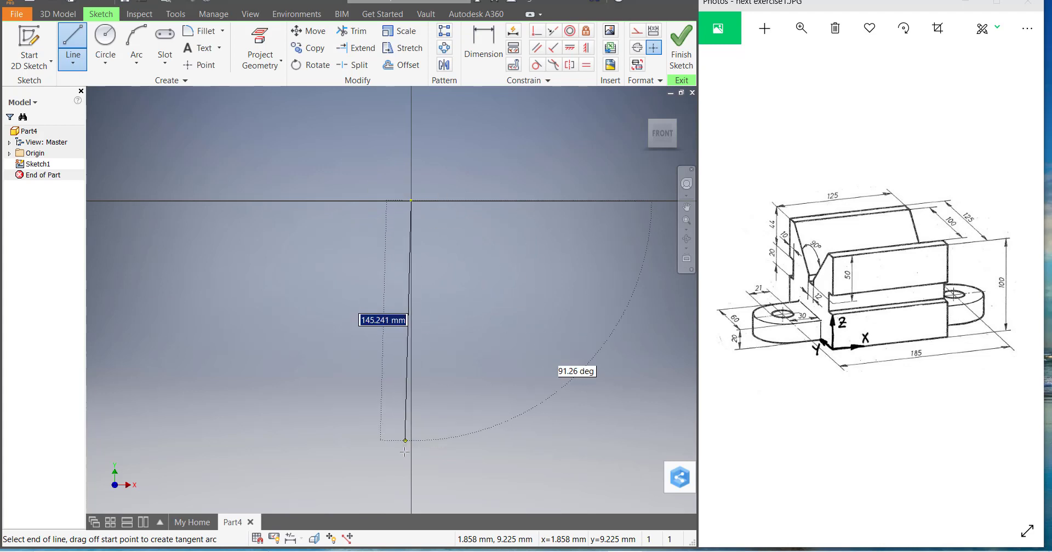
click(411, 471)
key(Escape)
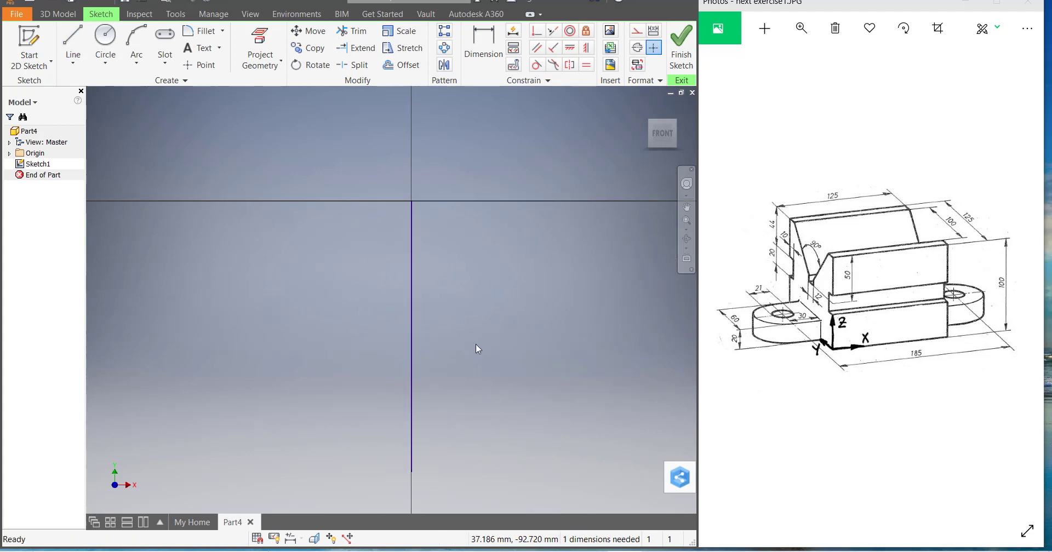
Convert the vertical line below the origin to construction geometry.
click(411, 279)
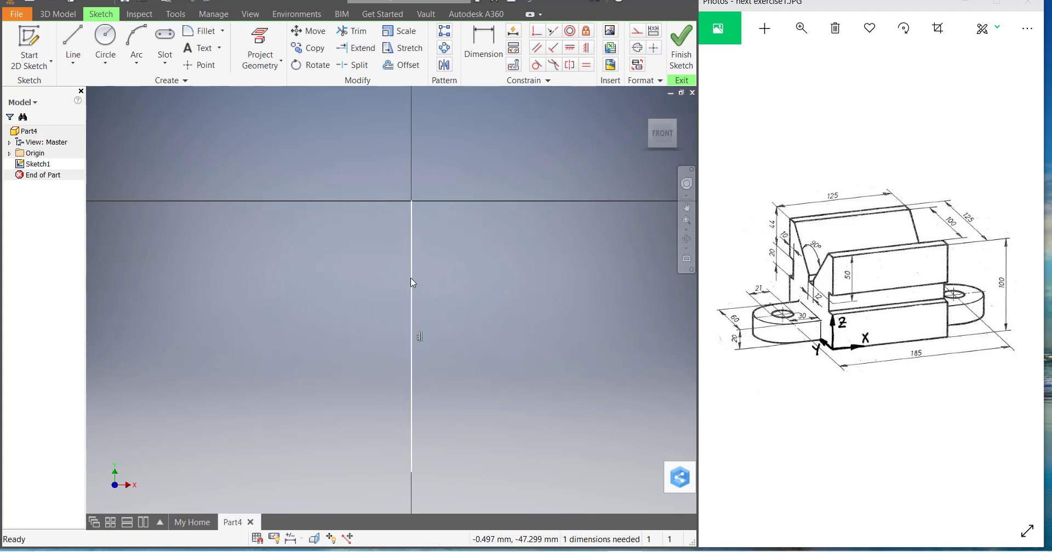
right_click(412, 279)
click(464, 248)
click(481, 258)
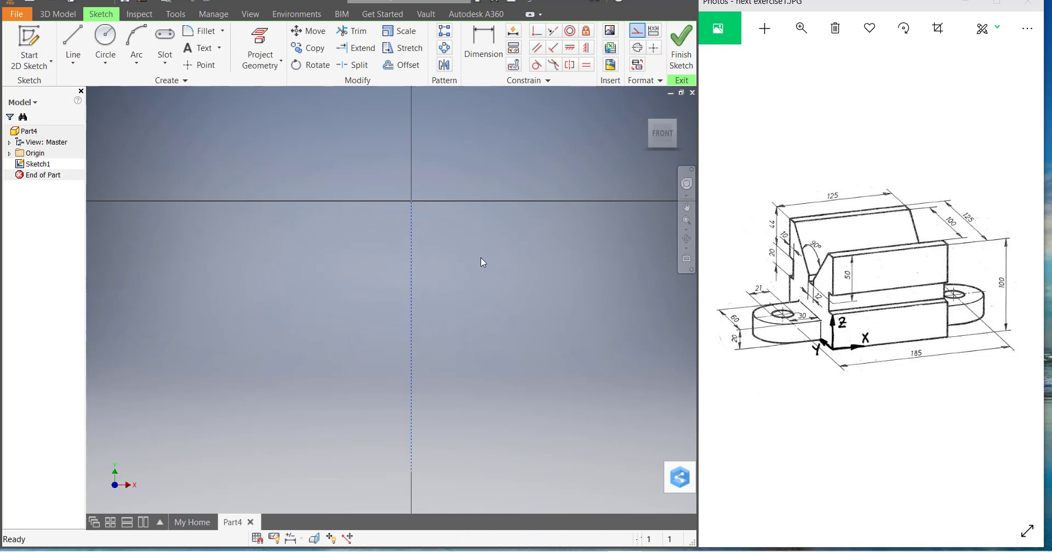
scroll(458, 267, up, 5)
scroll(458, 268, down, 4)
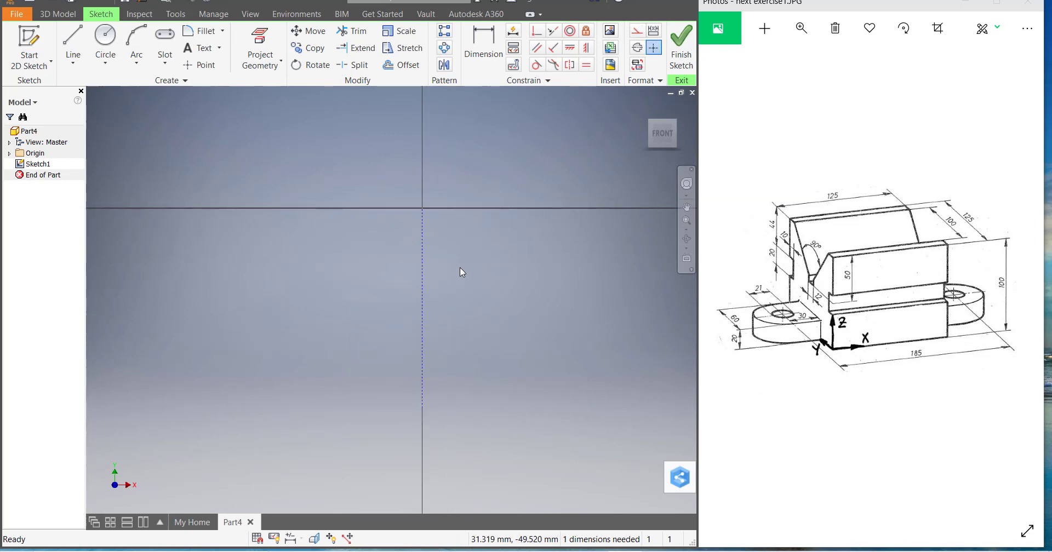
scroll(433, 240, up, 2)
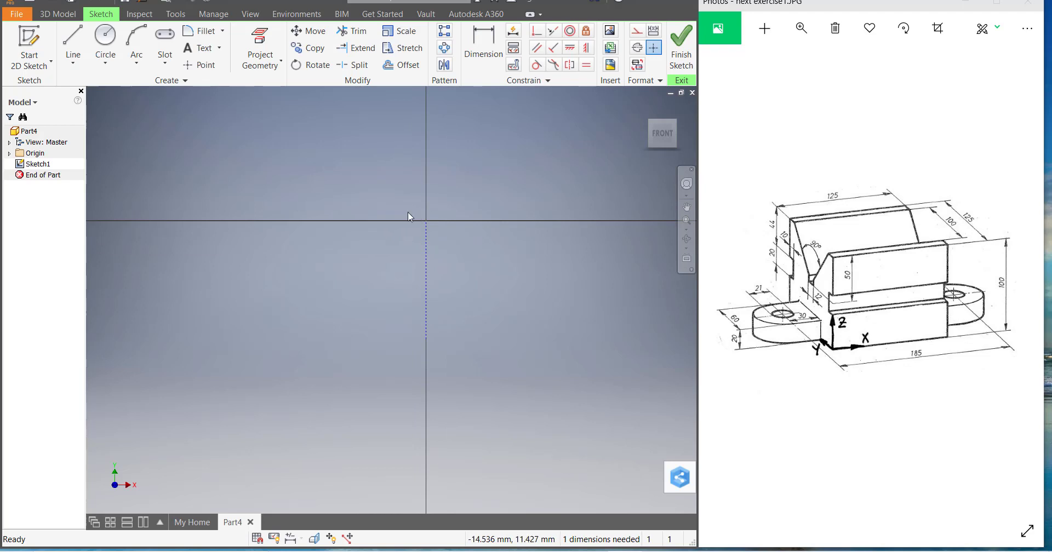
Draw the lower half-profile from the construction line: bottom edge about 186 mm, outer edge about 69 mm, and a side notch about 61 by 53 mm.
click(73, 46)
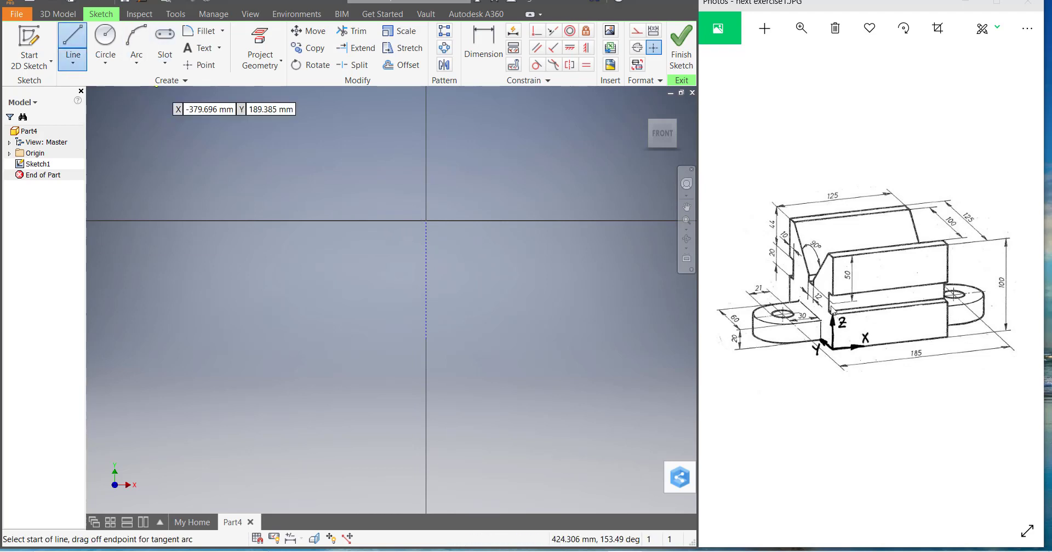
click(426, 321)
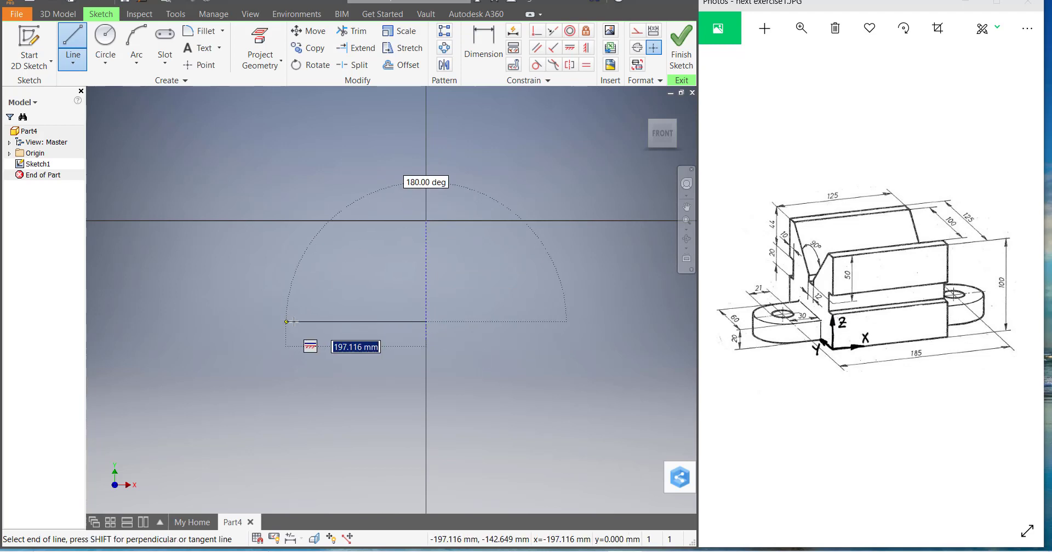
click(293, 322)
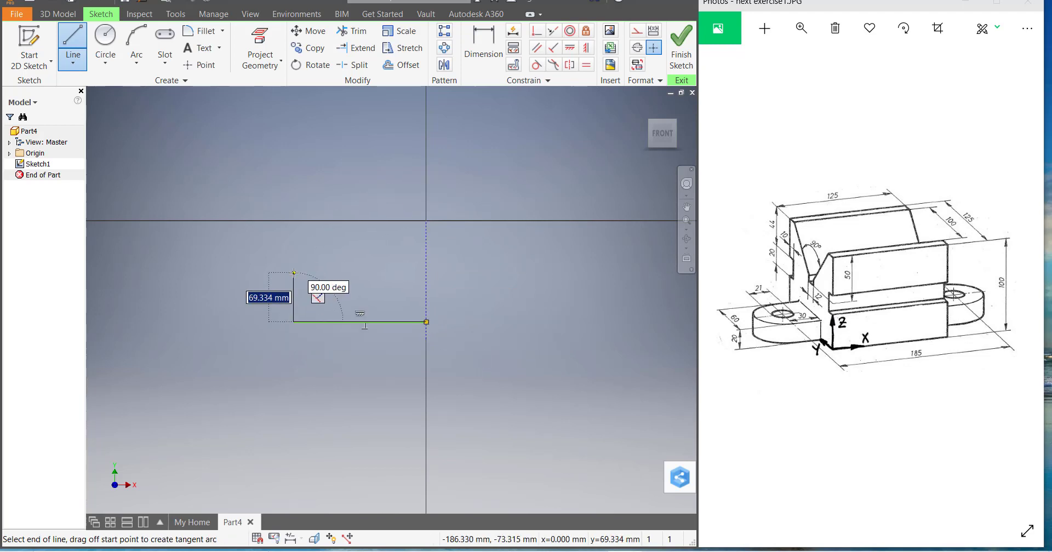
click(294, 272)
click(337, 272)
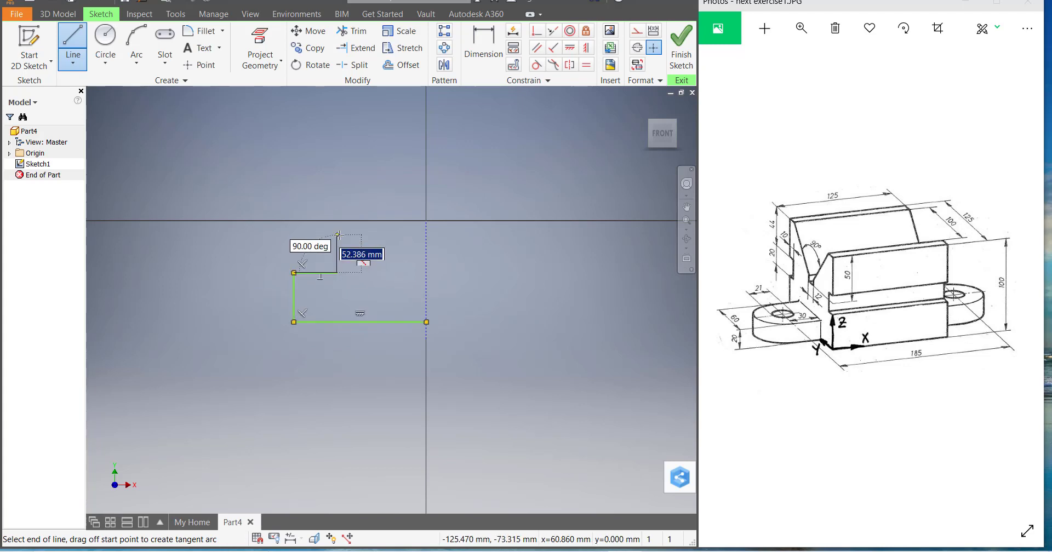
click(338, 235)
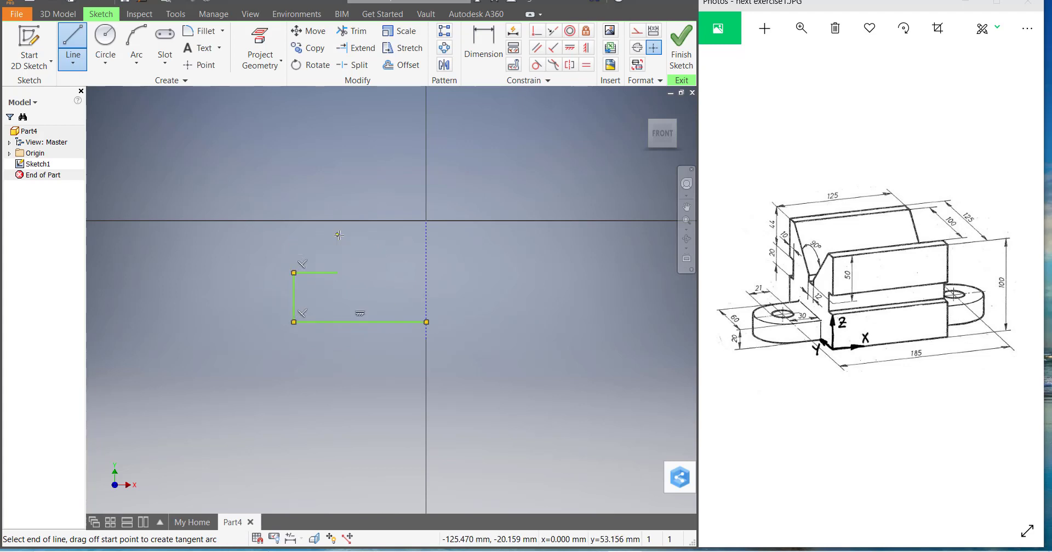
click(294, 235)
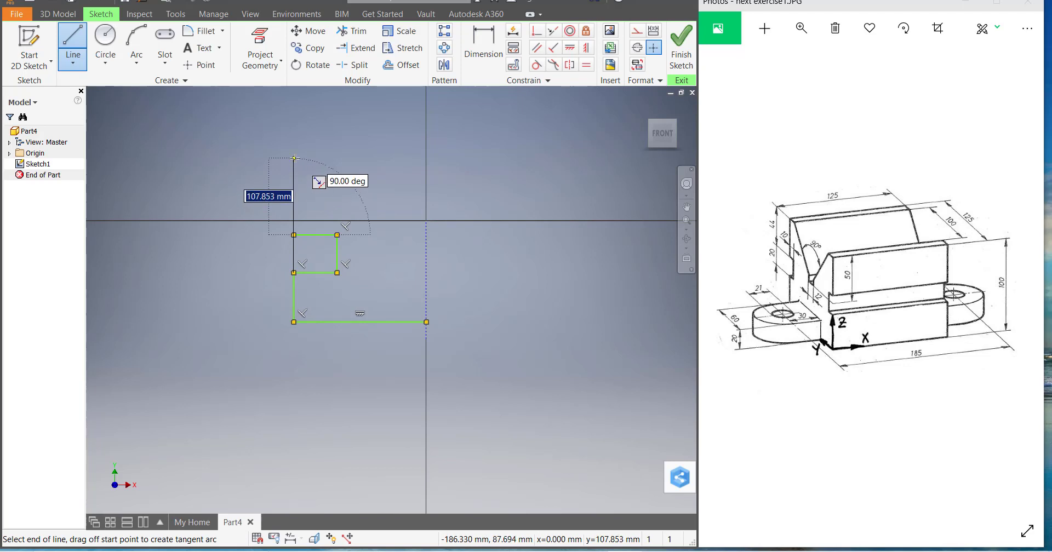
Continue the profile with an outer edge about 108 mm high, a top edge about 30 mm, a slope, a short vertical and a 38 mm line to the origin.
click(294, 158)
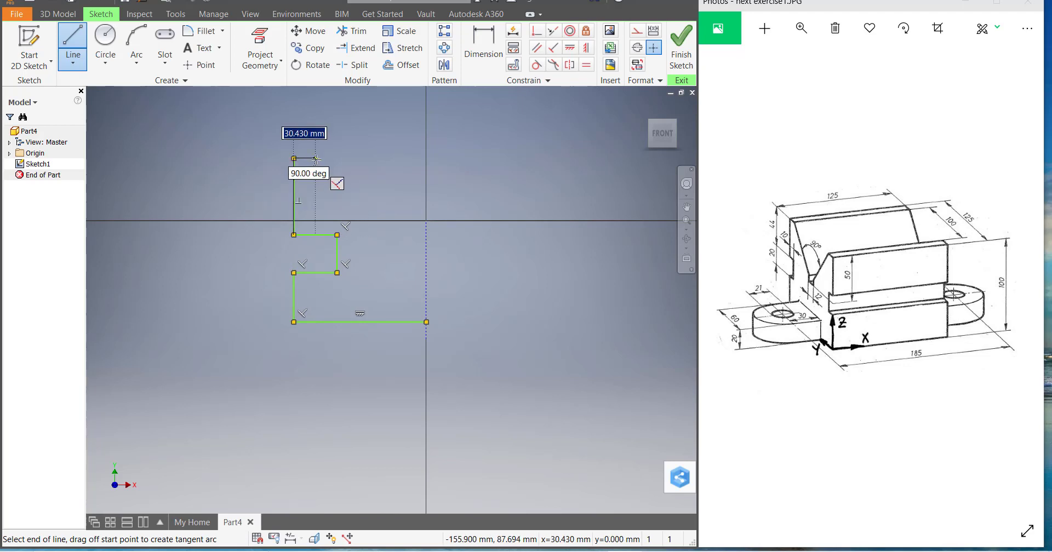
click(315, 158)
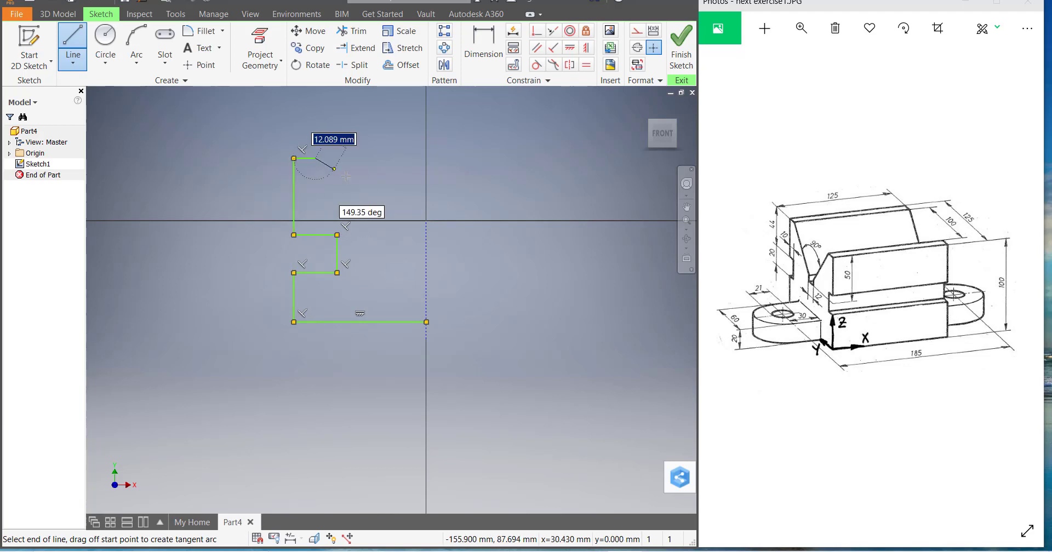
click(400, 208)
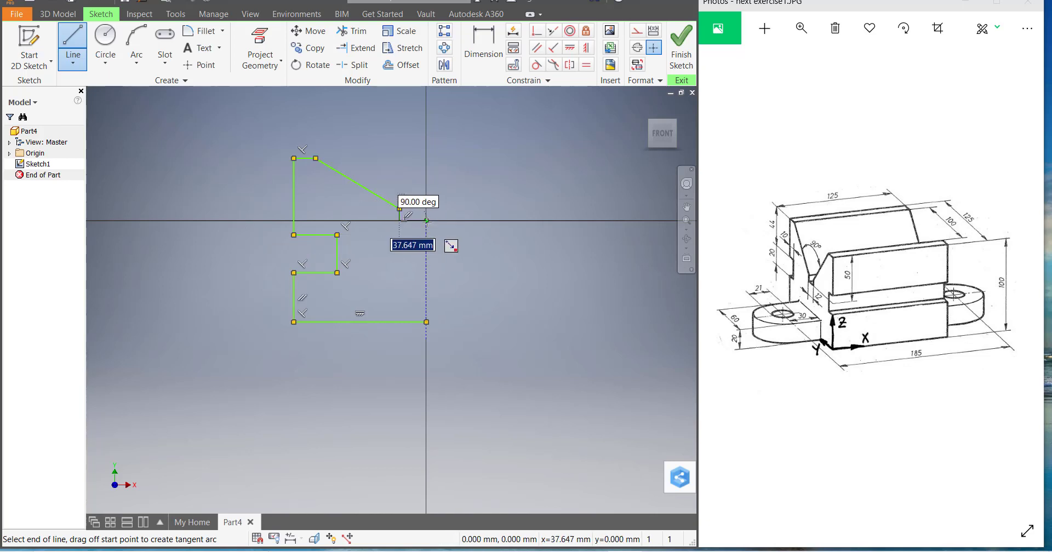
click(427, 221)
key(Escape)
scroll(385, 292, up, 3)
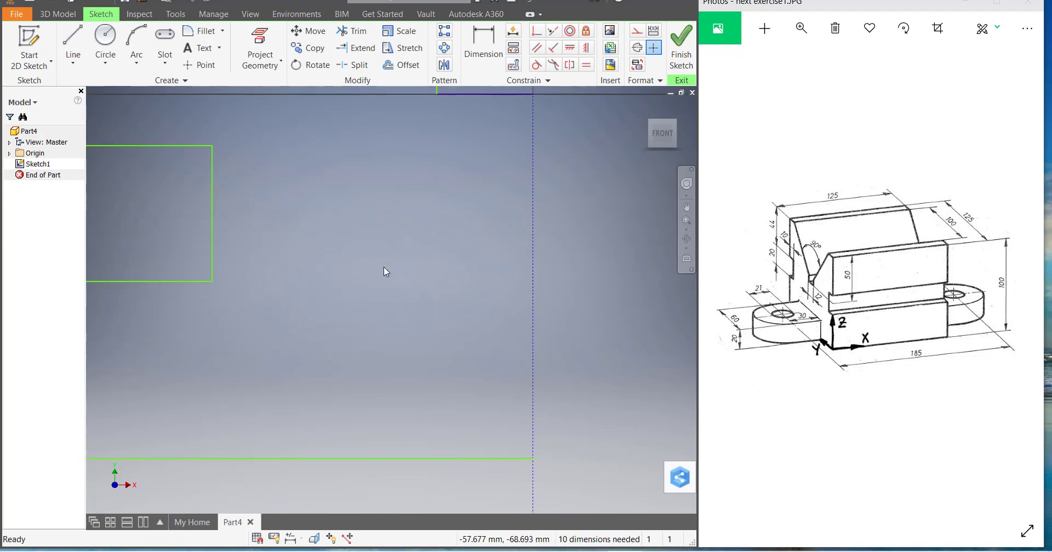
scroll(383, 268, down, 2)
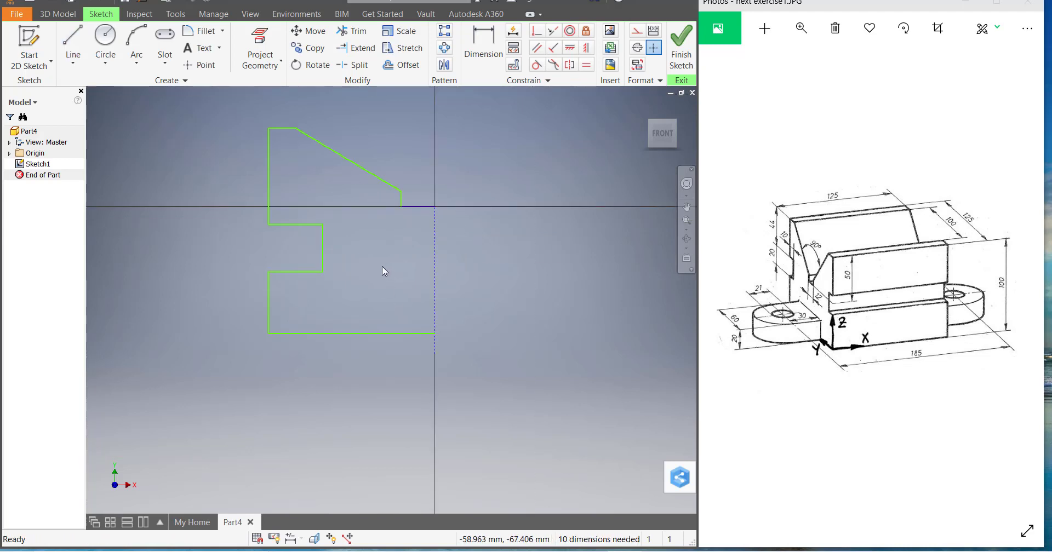
Dimension the short horizontal line ending at the origin to 6 mm.
click(483, 46)
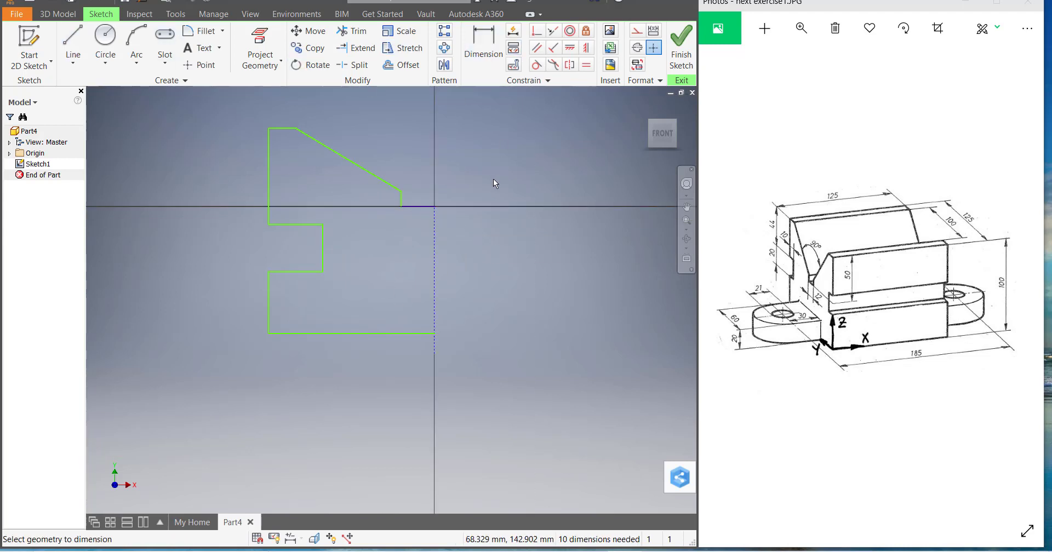
click(416, 206)
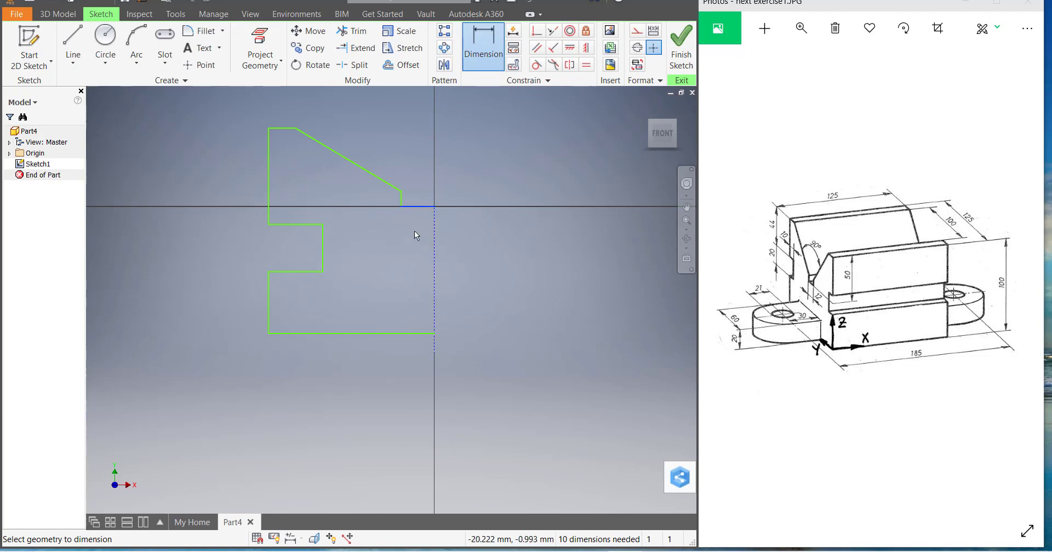
click(416, 233)
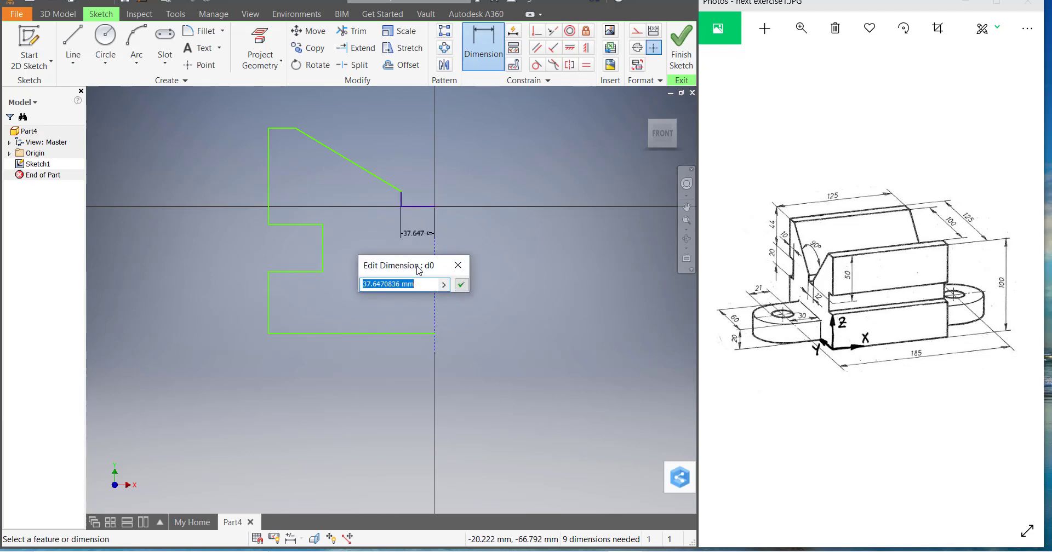
text(6)
key(Return)
scroll(441, 176, down, 3)
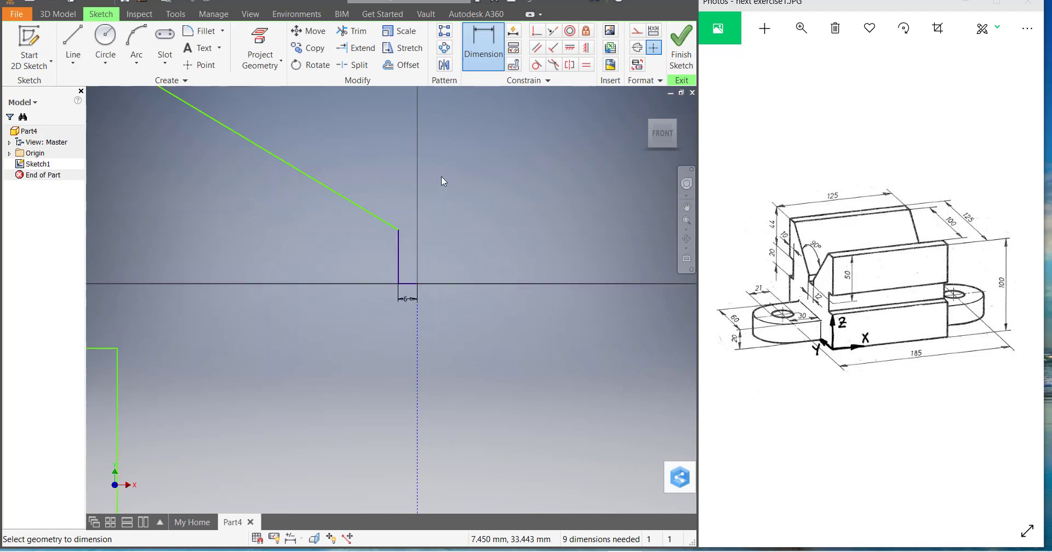
scroll(442, 177, up, 3)
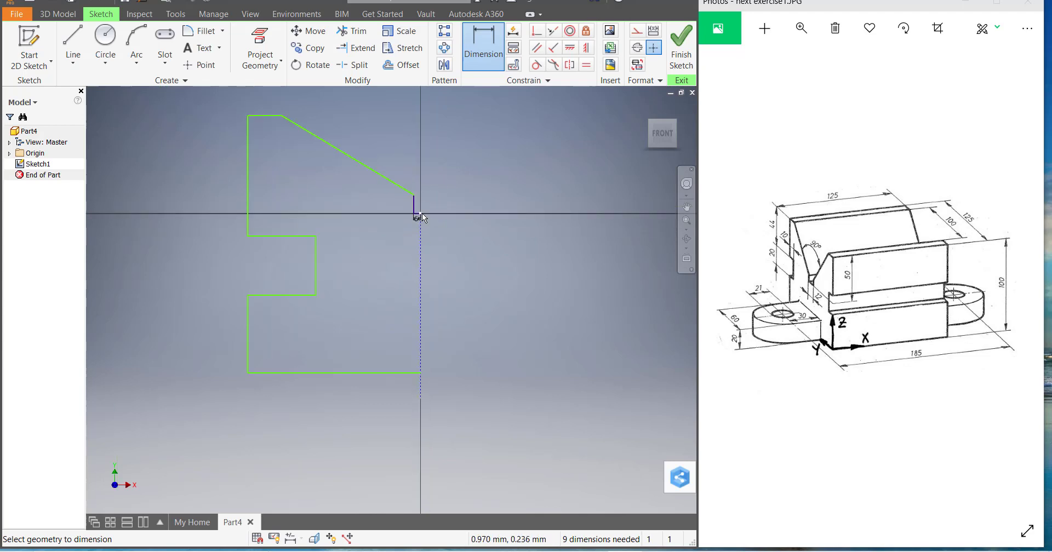
Dimension the profile's outer edge to the vertical construction line at 62.5 mm.
click(248, 357)
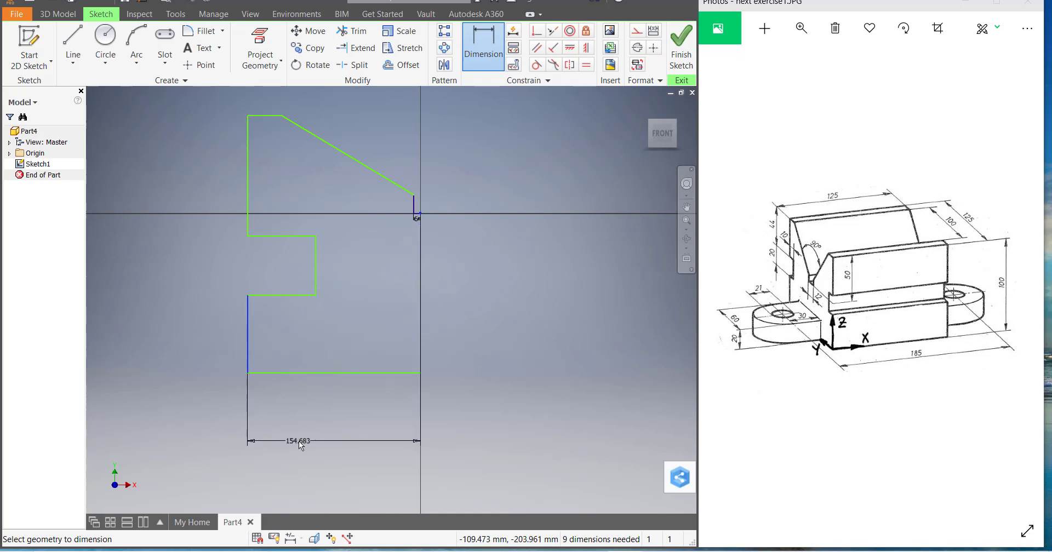
click(300, 444)
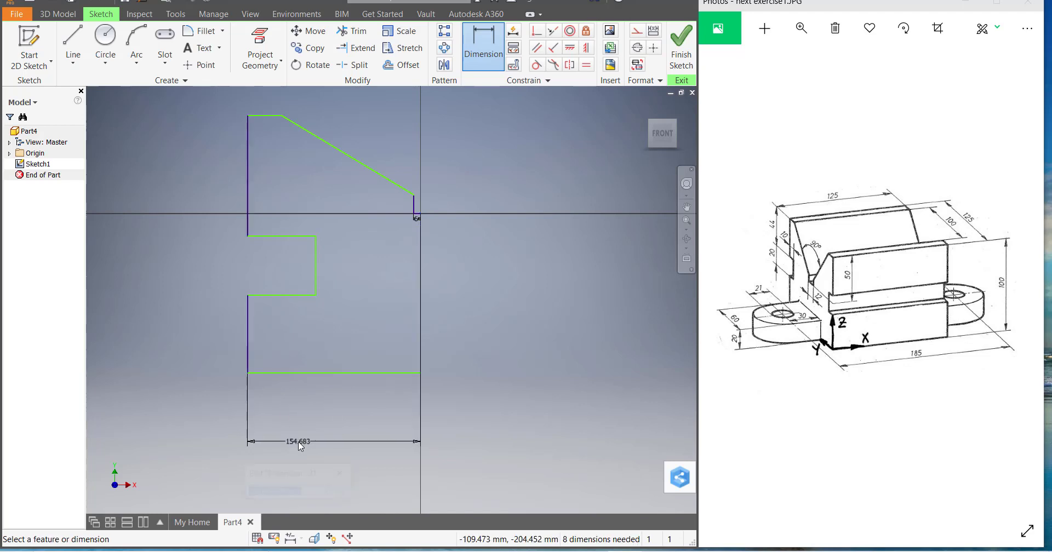
text(62.5)
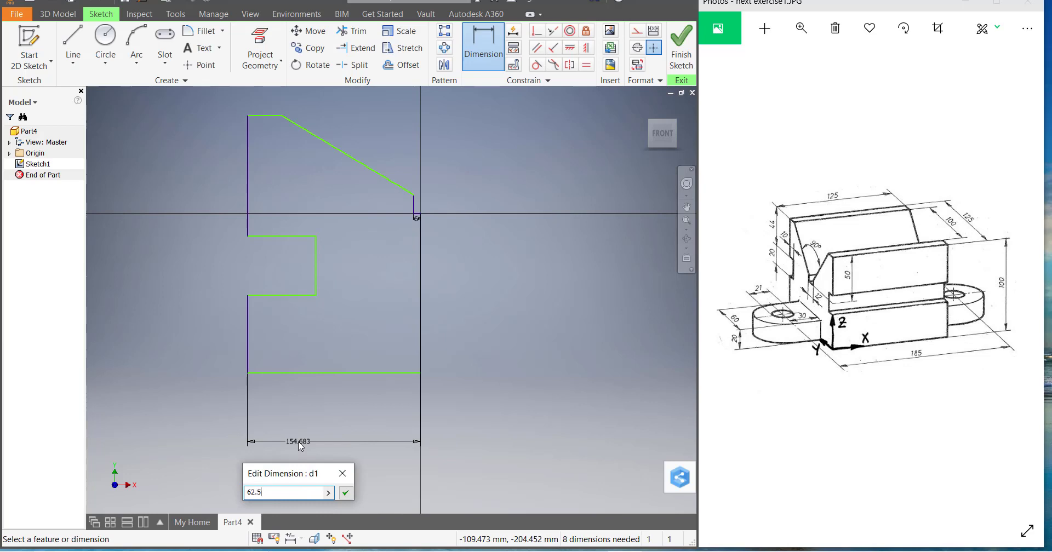
key(Return)
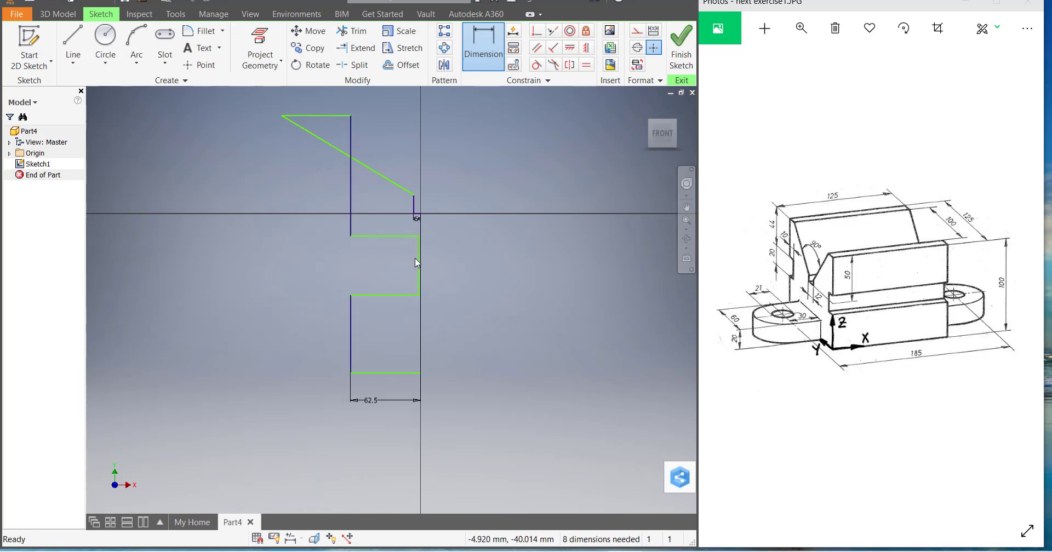
key(Escape)
Reposition the notch's inner edge closer to the outer edge, and move the slope's upper endpoint inside the outer edge so the profile stops crossing itself.
drag(418, 262, 380, 256)
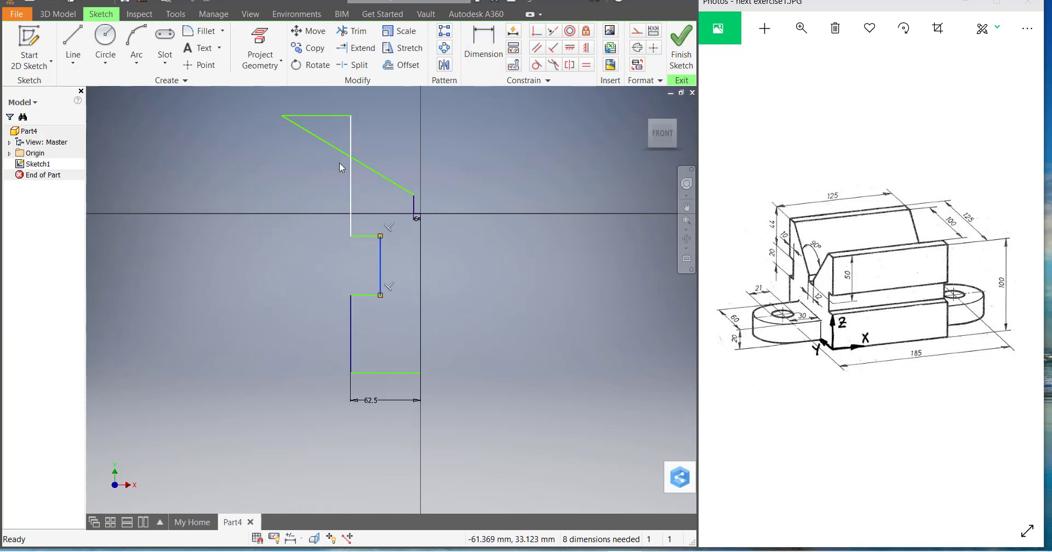
mouse_move(281, 115)
mouse_down()
mouse_move(353, 116)
mouse_move(369, 128)
mouse_move(369, 116)
mouse_up()
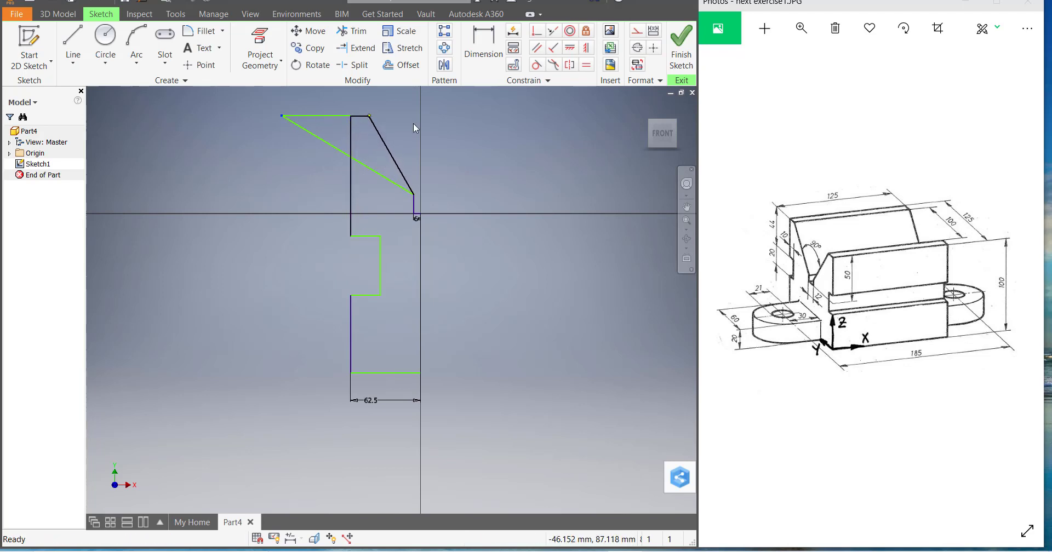
scroll(411, 236, up, 2)
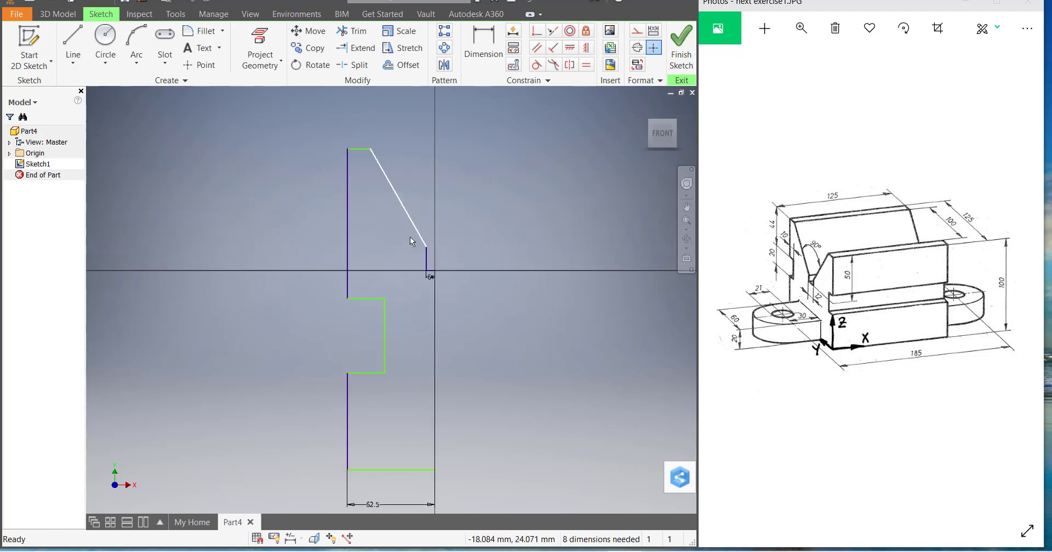
Dimension the profile's short top edge to 12.5 mm.
click(487, 44)
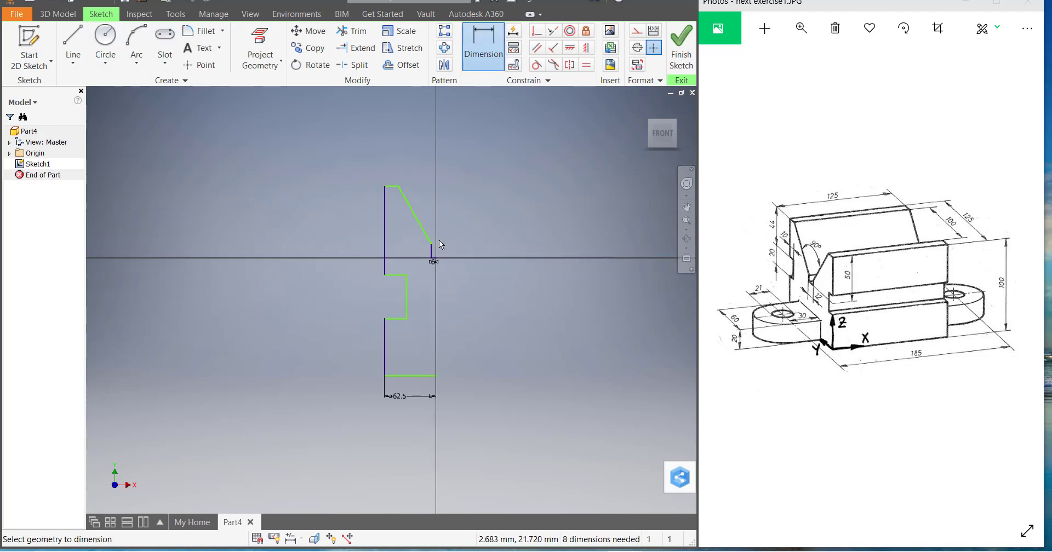
scroll(395, 174, up, 1)
click(377, 206)
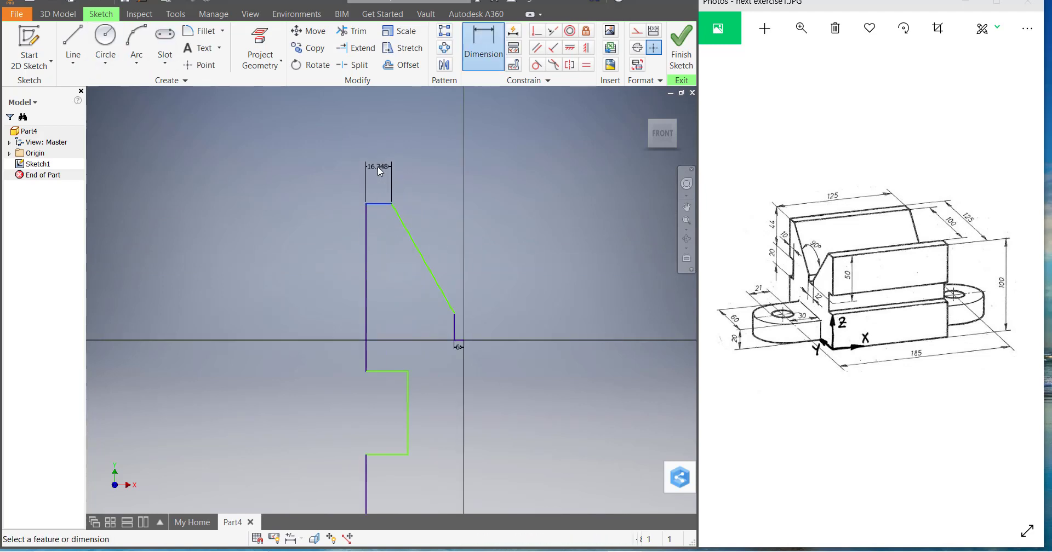
click(377, 166)
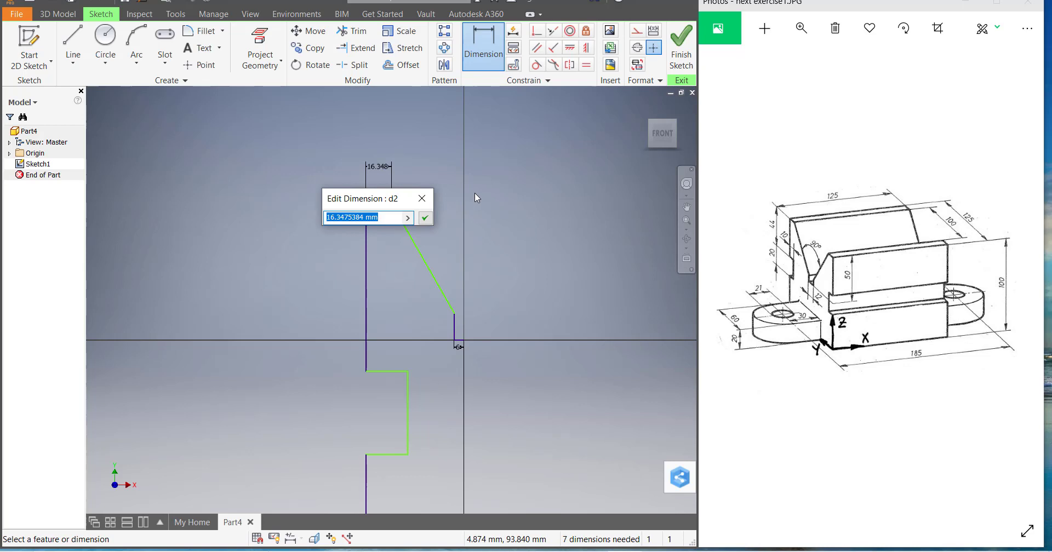
text(12.5)
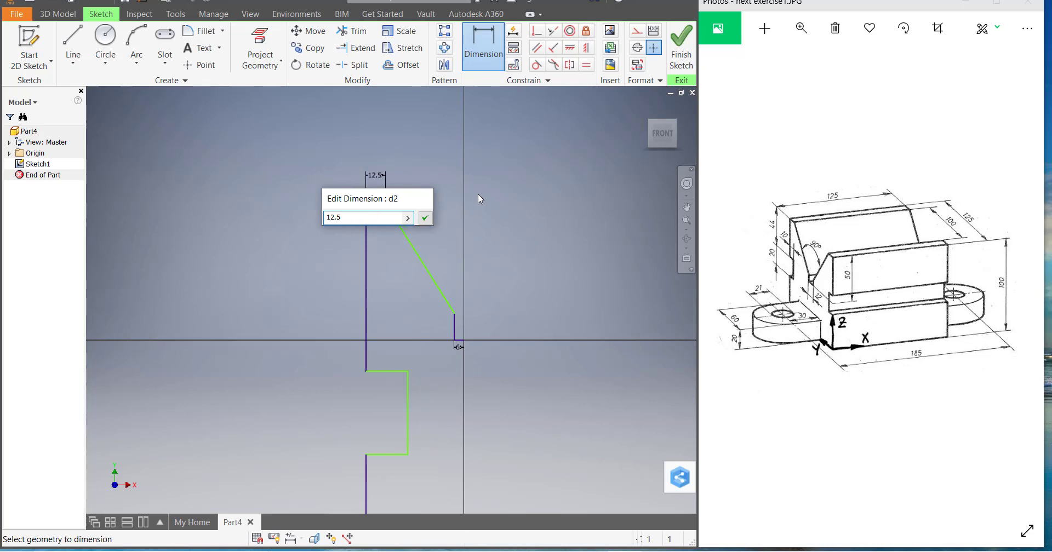
key(Return)
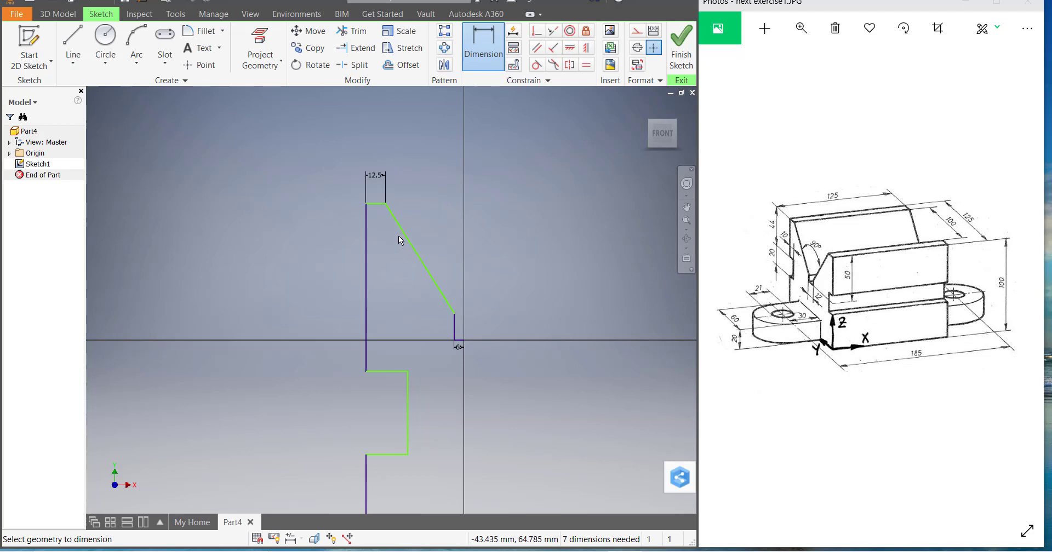
Dimension the vertical distance from the top edge to the notch's upper edge at 44 mm.
click(378, 206)
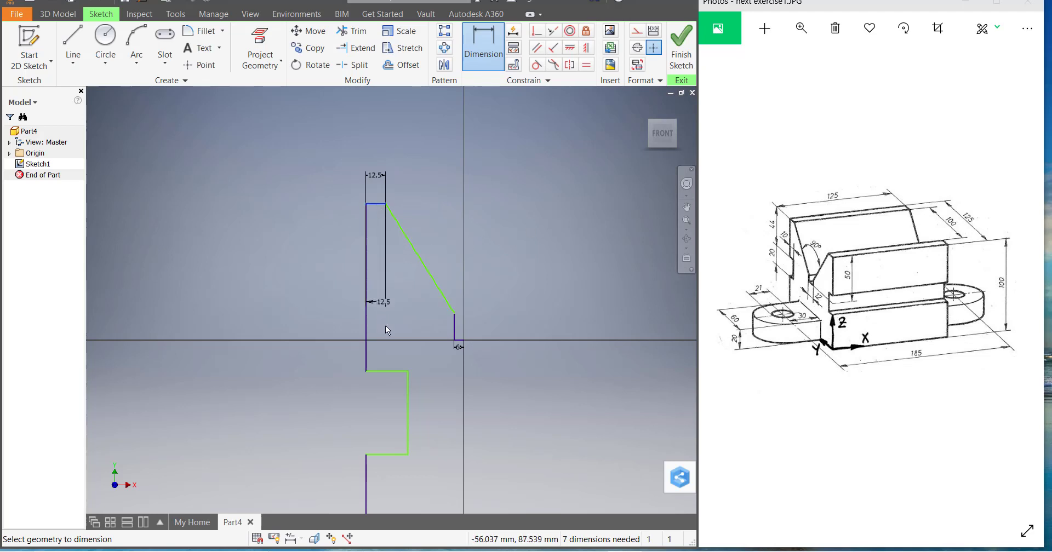
click(380, 371)
click(308, 289)
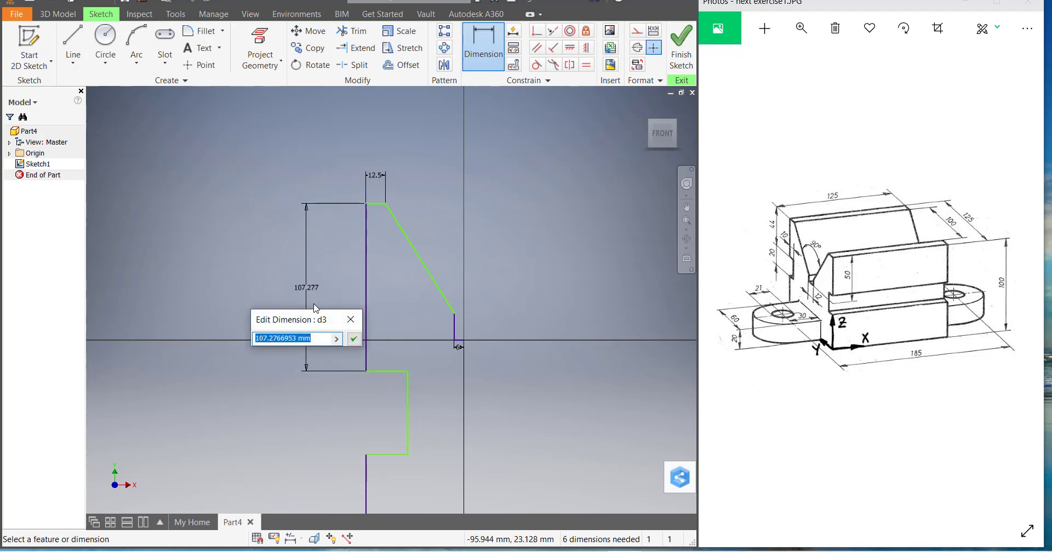
text(44)
key(Return)
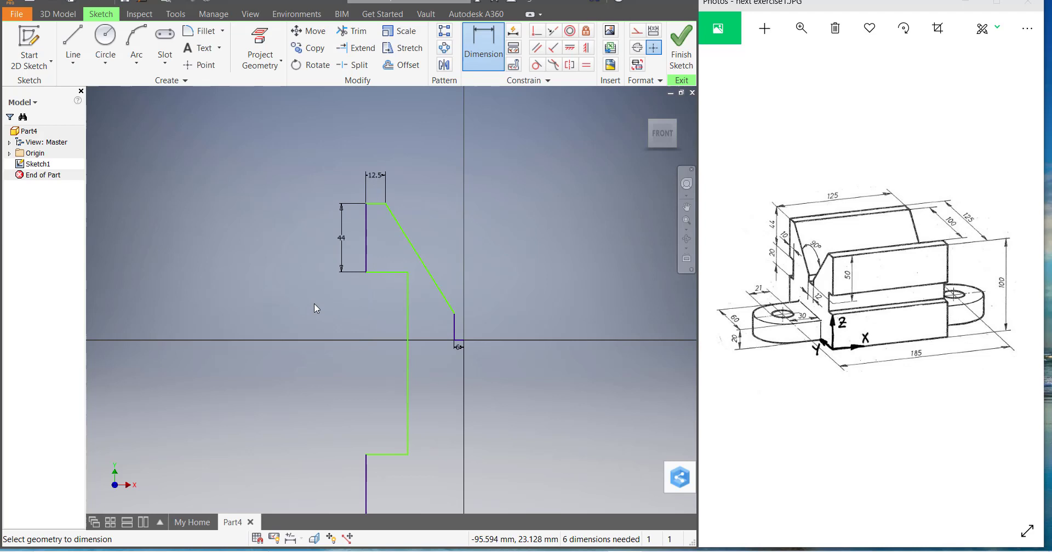
Dimension the side notch's height, between its upper and lower edges, to 20 mm.
click(393, 272)
click(384, 454)
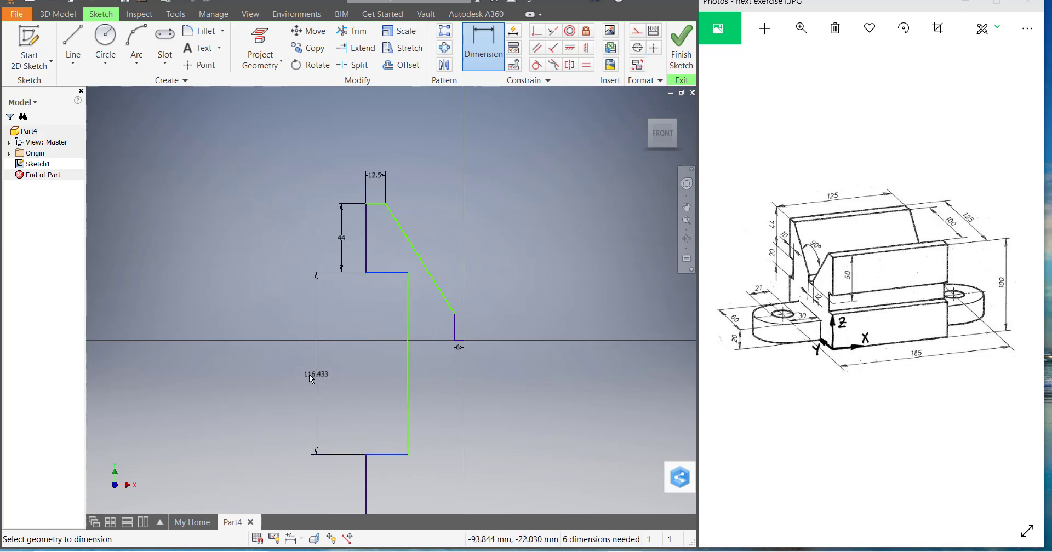
click(310, 381)
text(20)
key(Return)
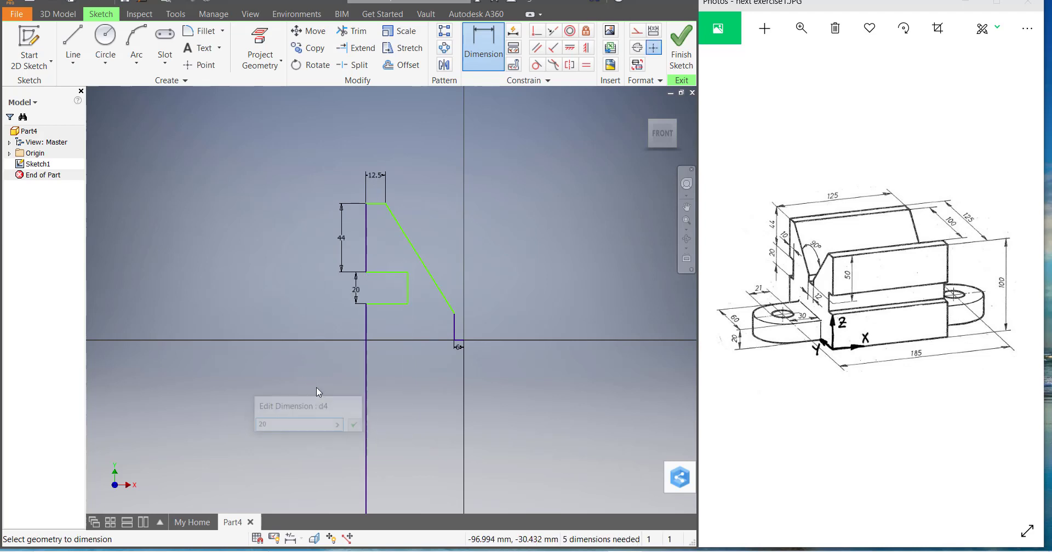
Dimension the profile's overall height, from the bottom line to the top edge, to 100 mm.
scroll(410, 352, down, 3)
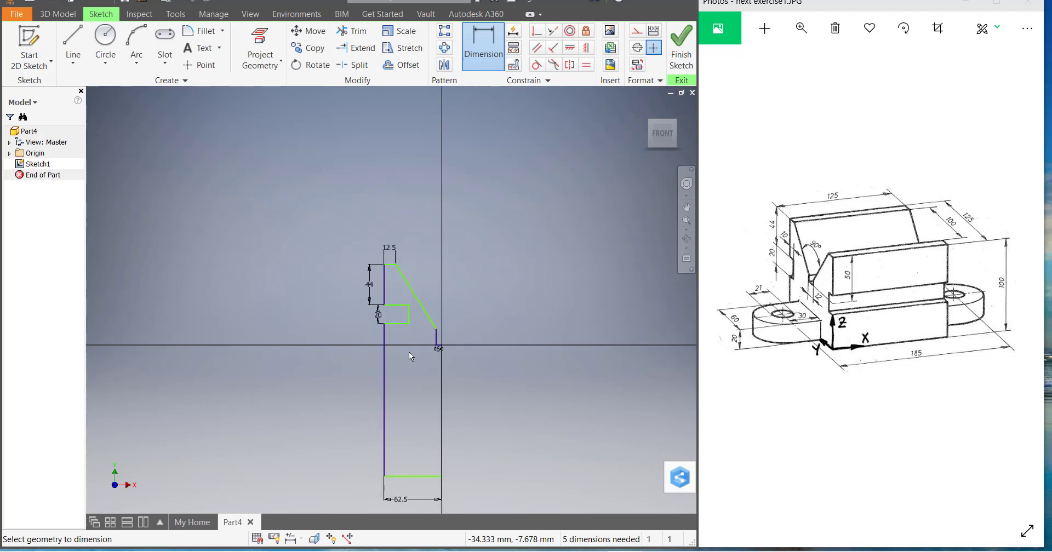
click(412, 476)
click(387, 265)
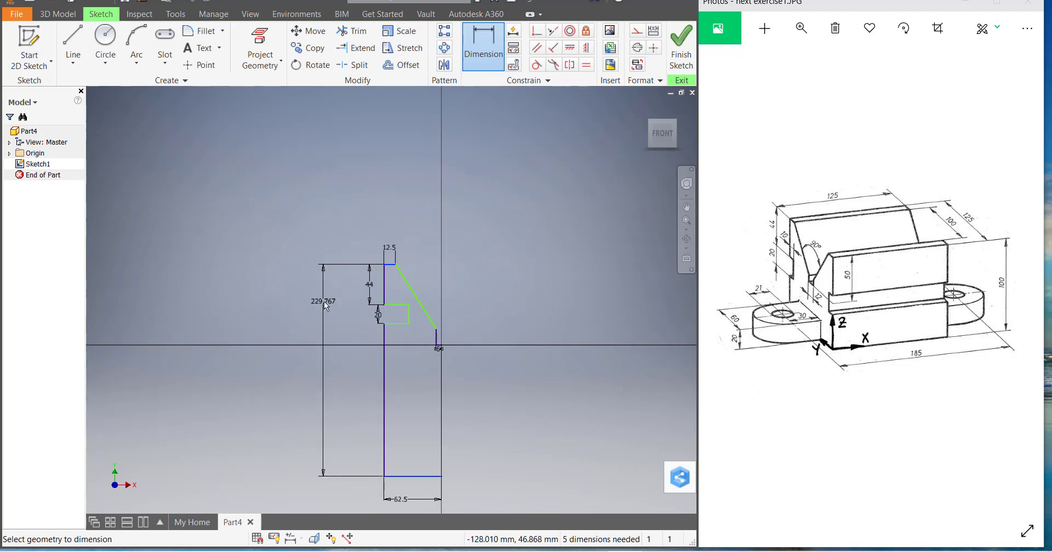
click(324, 302)
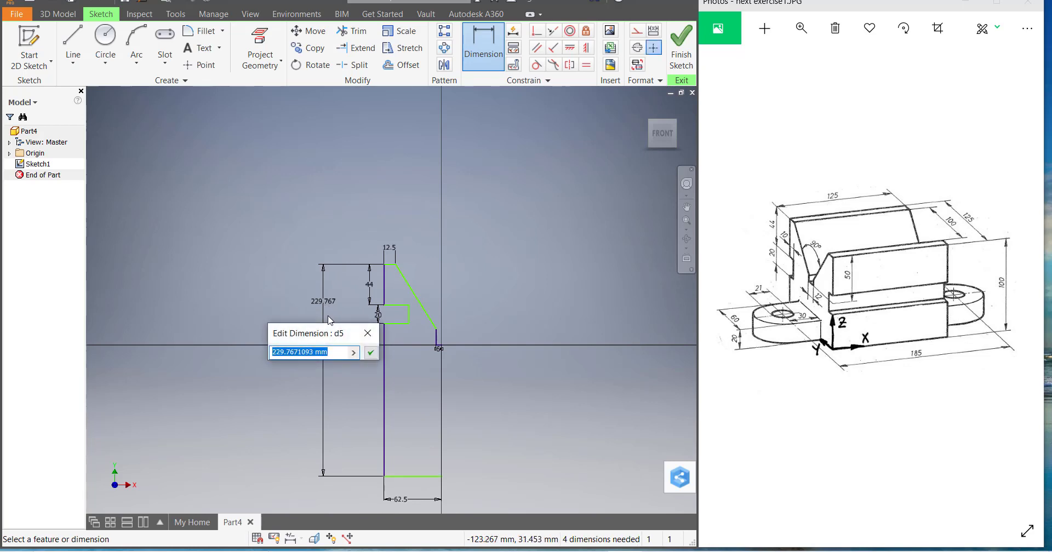
text(100)
key(Return)
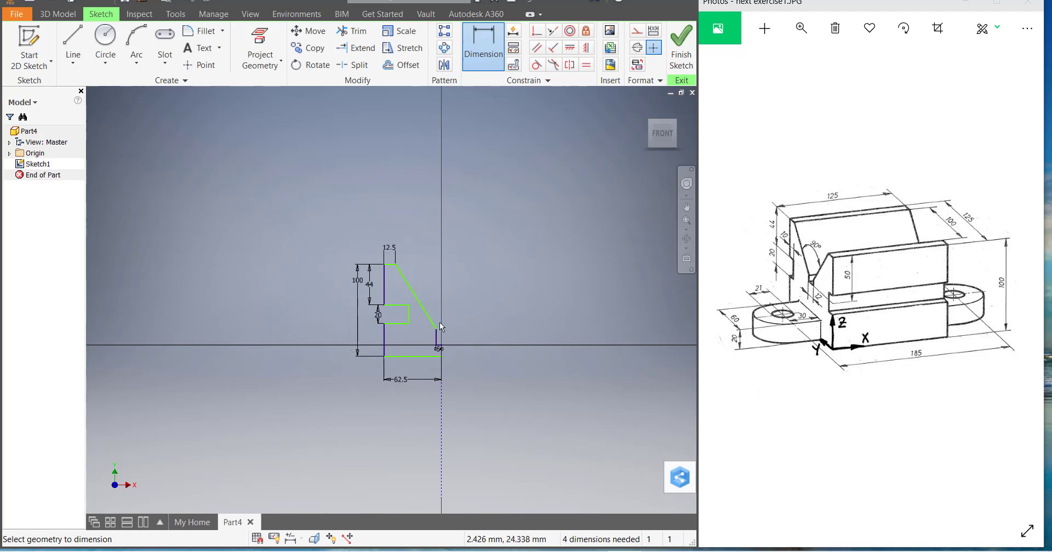
Dimension the angle between the sloped line and the short inner vertical line to 45 degrees.
scroll(436, 328, up, 2)
scroll(433, 327, up, 2)
scroll(435, 327, down, 2)
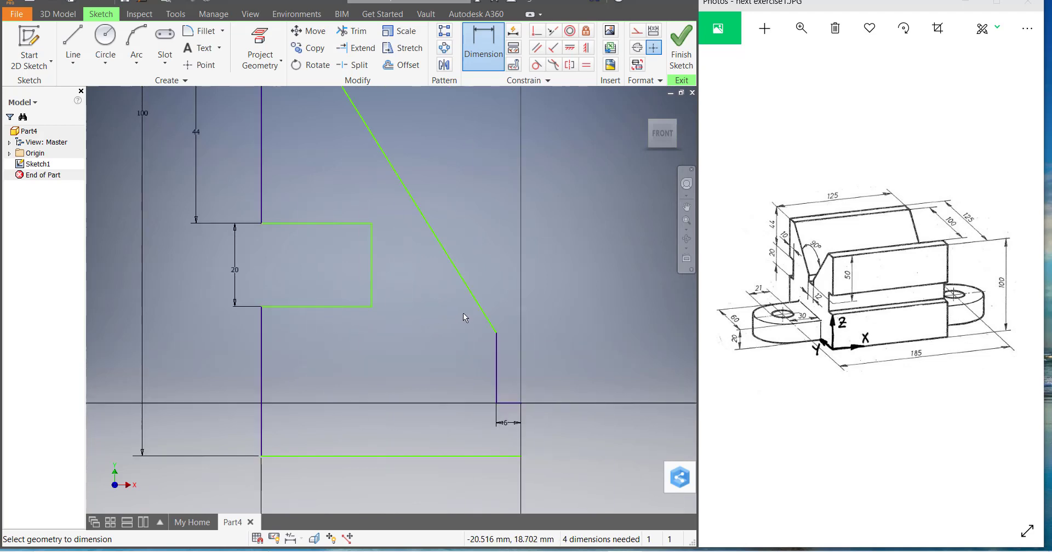
scroll(465, 310, down, 3)
scroll(475, 304, up, 2)
click(443, 302)
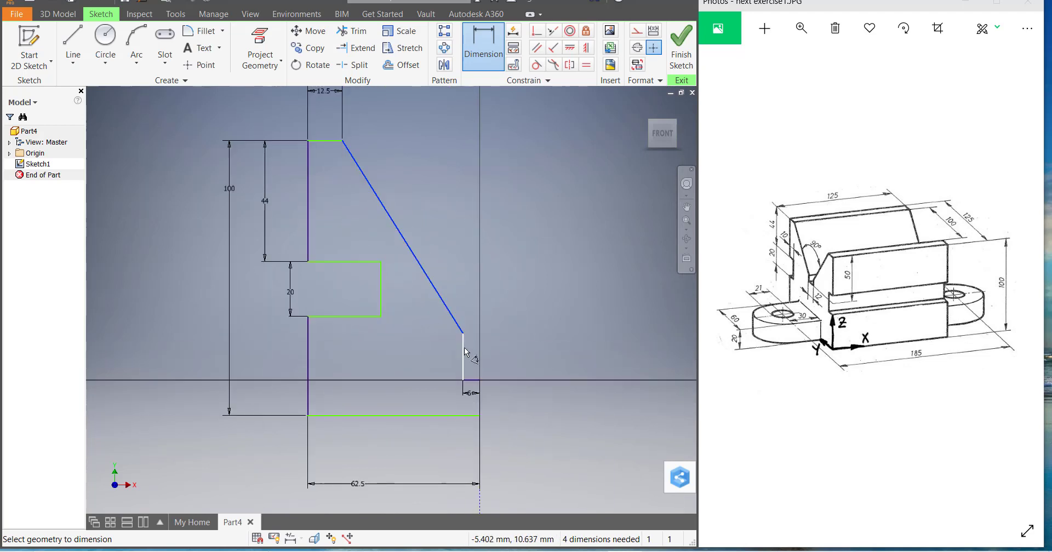
click(465, 333)
click(460, 293)
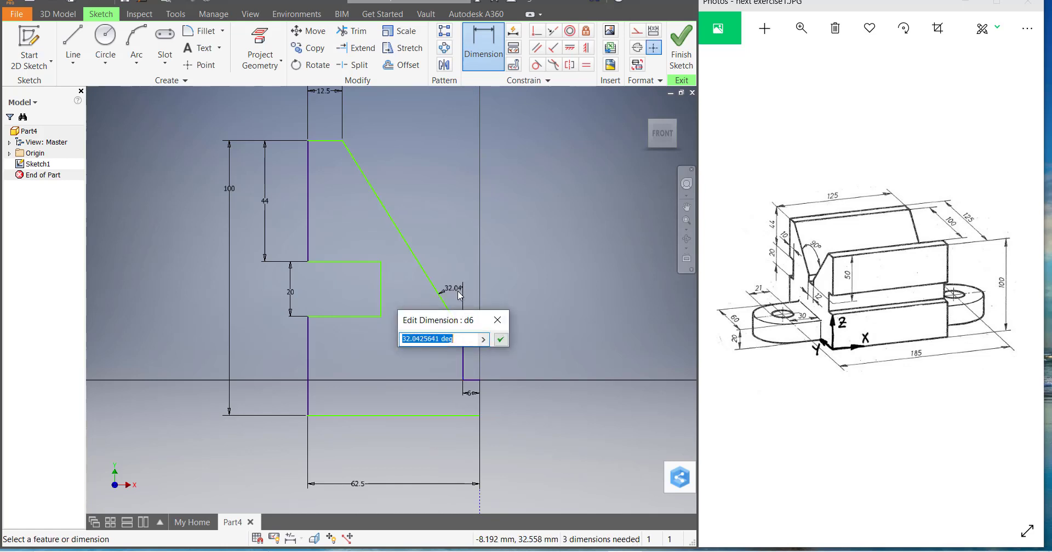
text(45)
key(Return)
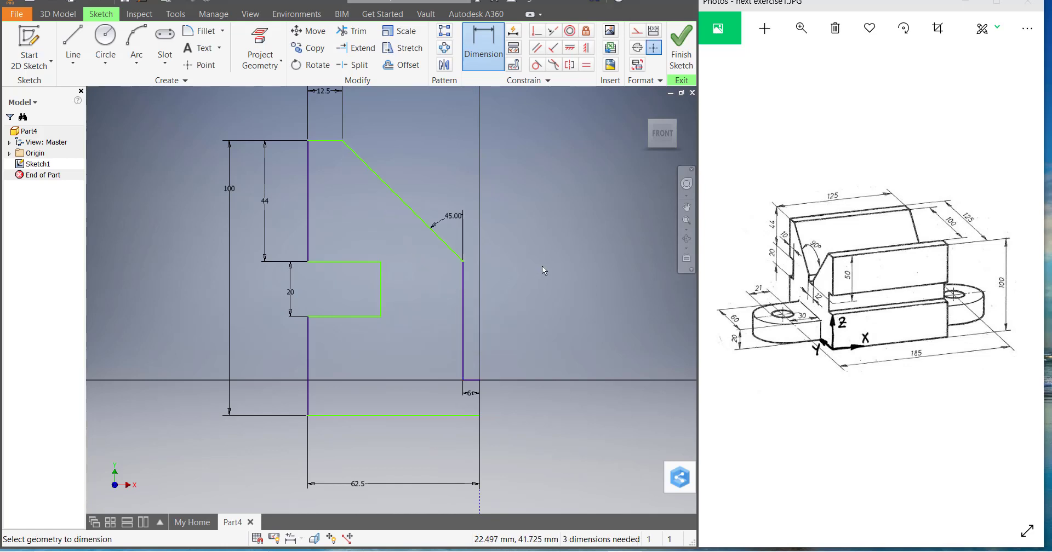
Dimension the side notch's depth, from the outer edge to its inner edge, to 10 mm.
click(380, 281)
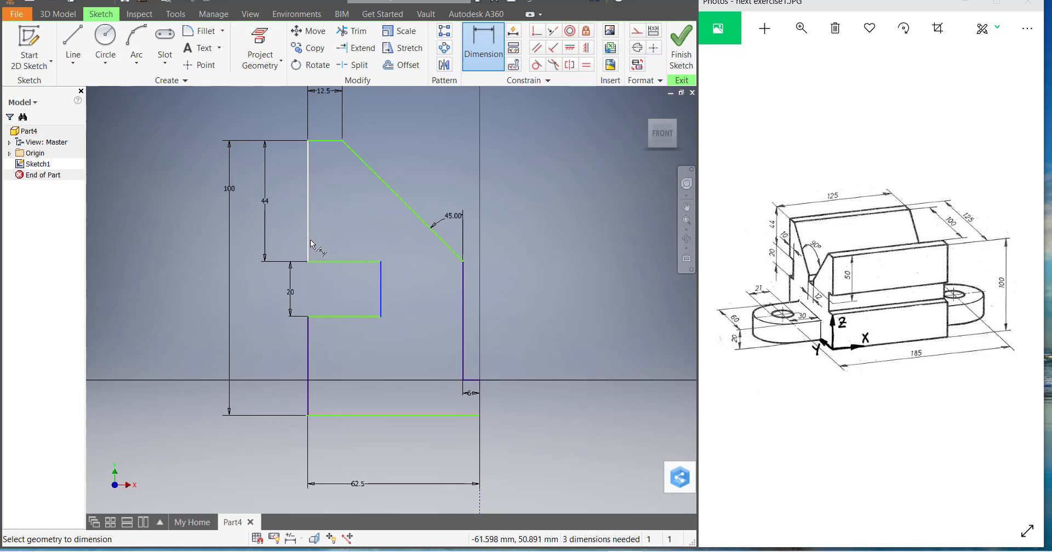
click(310, 243)
click(332, 219)
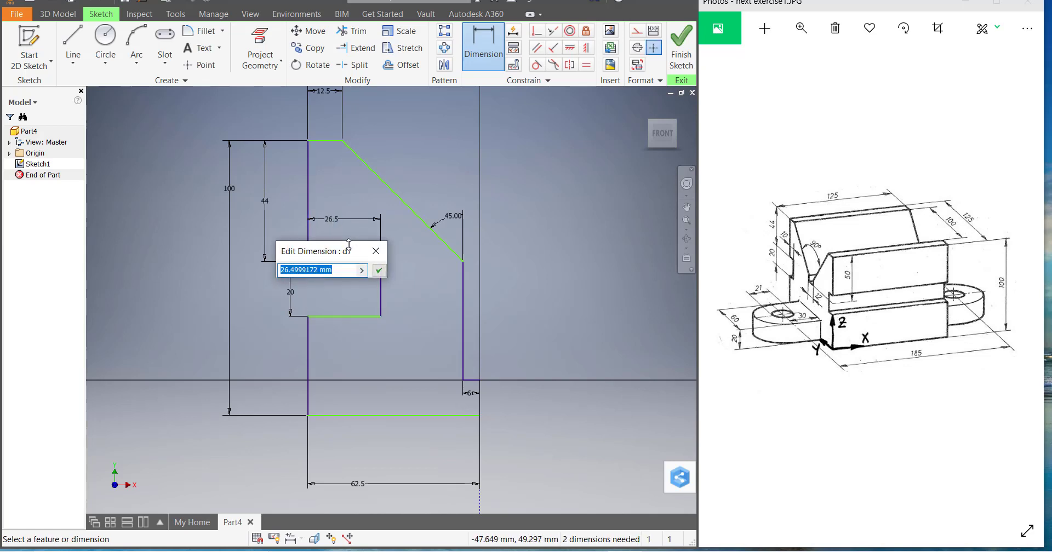
text(10)
key(Return)
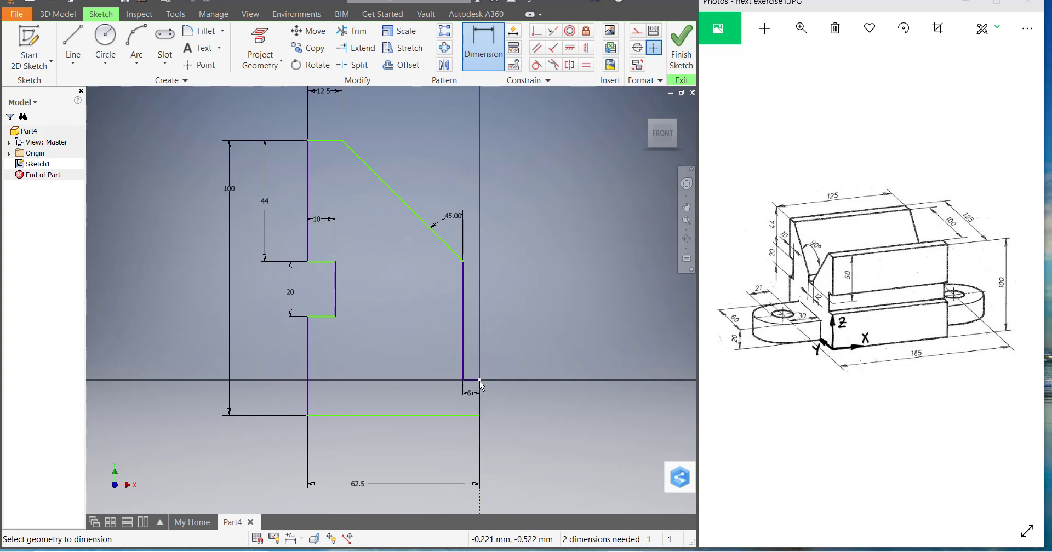
Dimension the vertical distance from the origin to the profile's top edge at 50 mm.
mouse_move(479, 381)
click(481, 381)
click(329, 141)
click(145, 196)
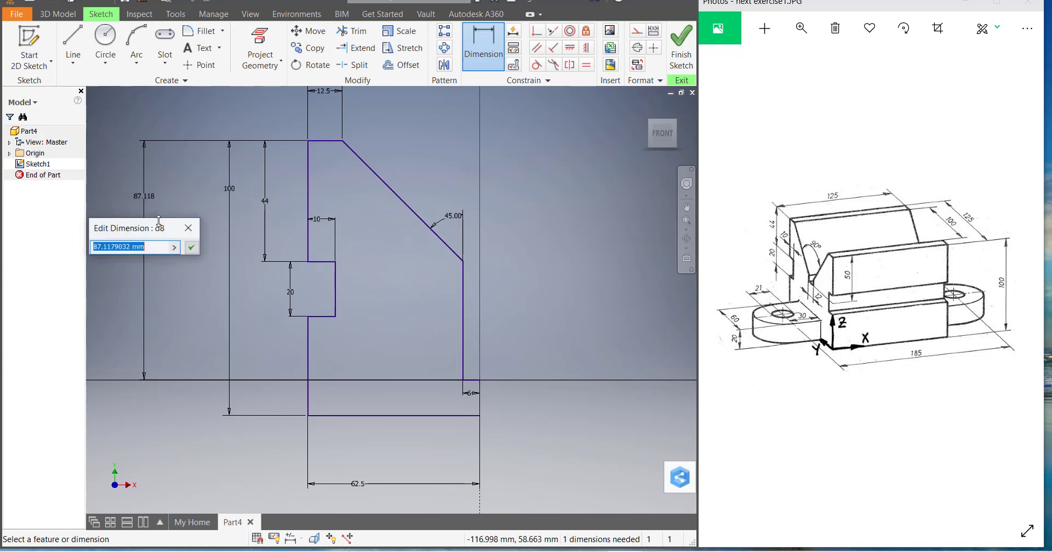
text(50)
key(Return)
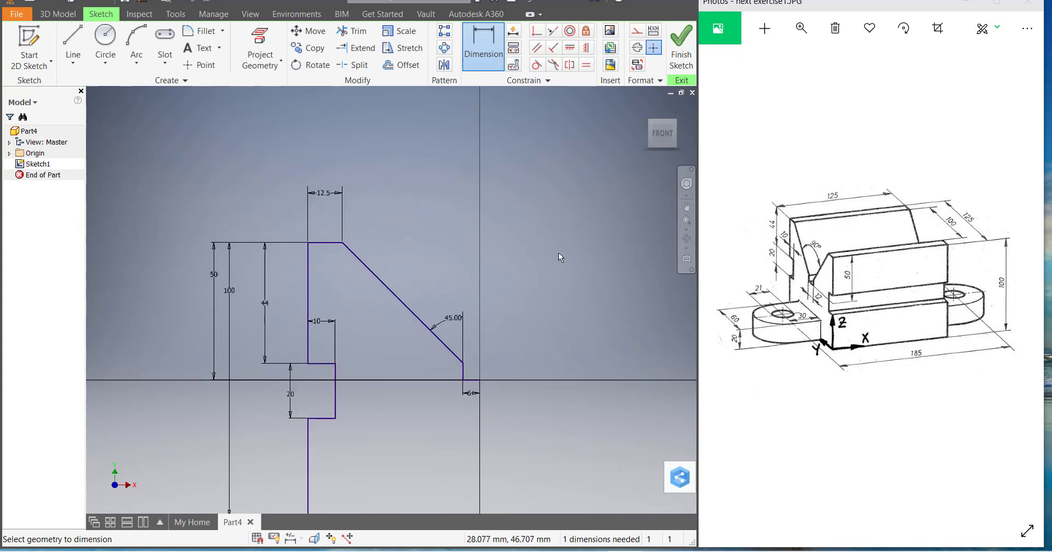
Mirror the whole half-profile about the vertical construction line and finish the sketch.
scroll(555, 284, down, 2)
scroll(537, 395, up, 3)
scroll(537, 396, down, 4)
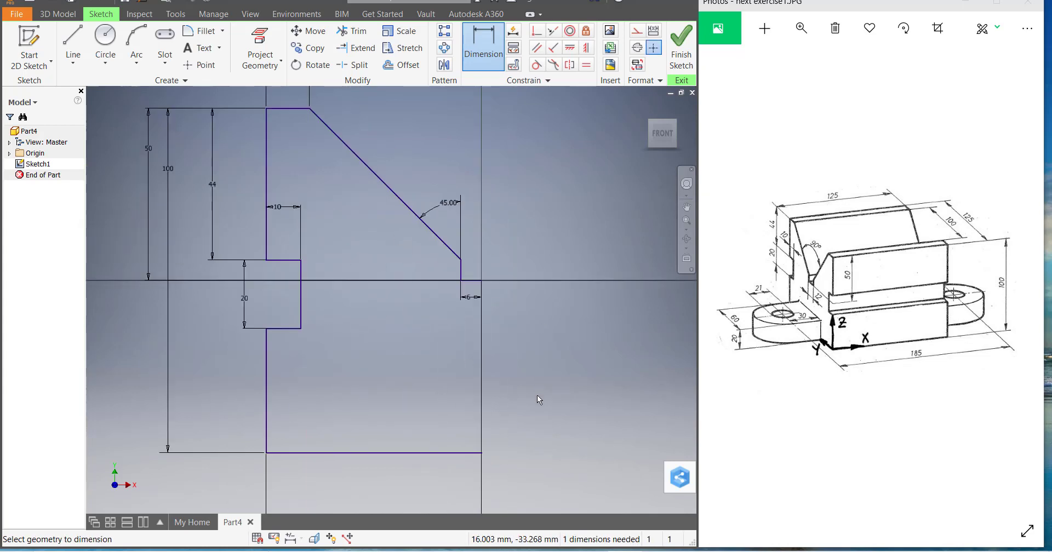
scroll(554, 420, up, 4)
scroll(554, 419, down, 2)
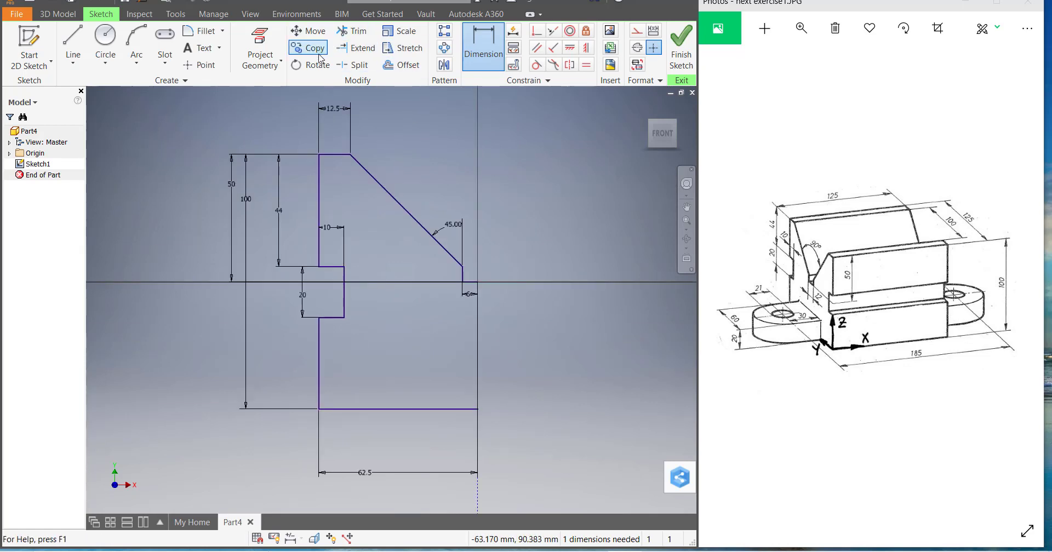
click(445, 64)
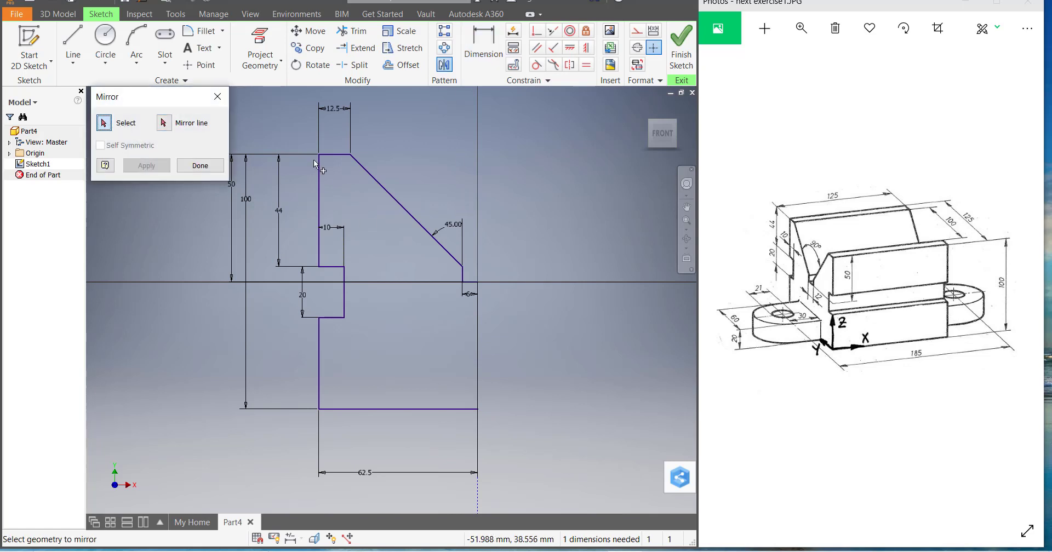
mouse_move(301, 139)
mouse_down()
mouse_move(459, 442)
mouse_move(492, 449)
mouse_up()
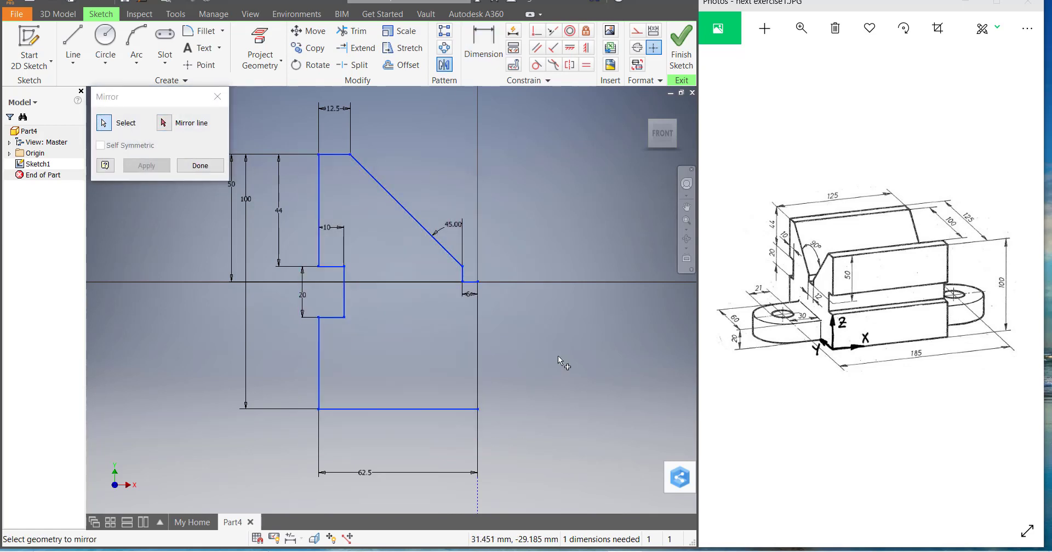
click(164, 122)
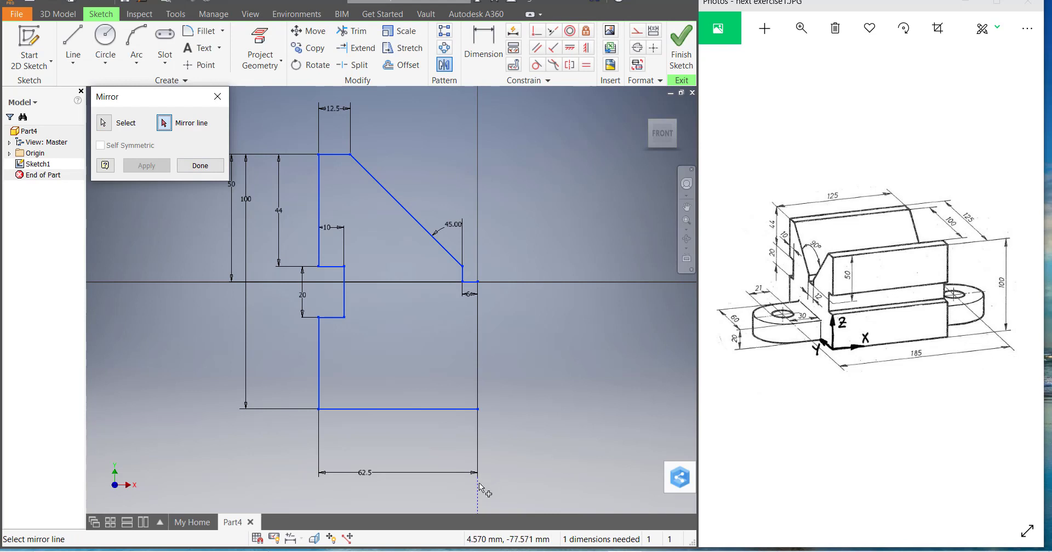
click(478, 491)
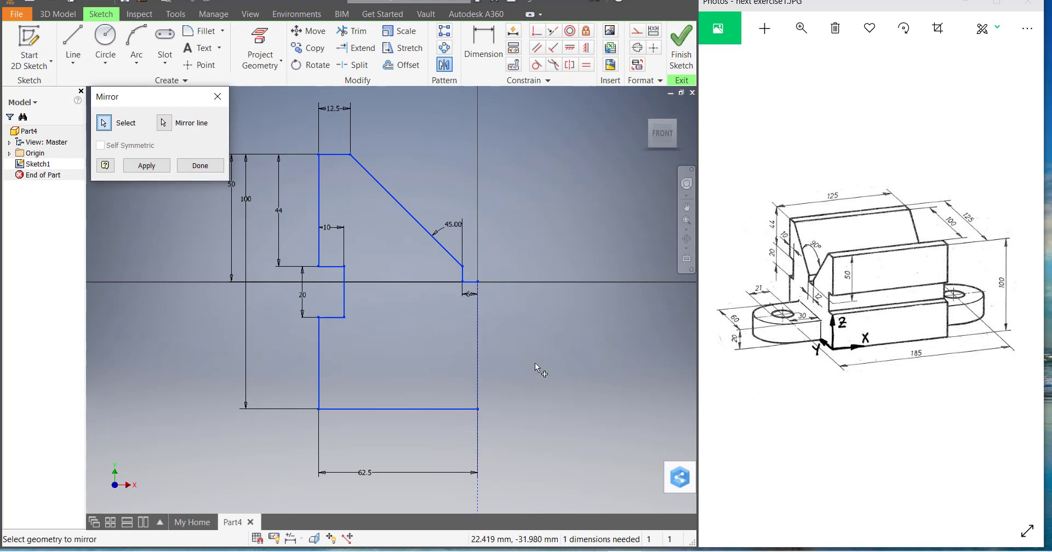
click(146, 165)
scroll(509, 226, down, 5)
scroll(523, 234, up, 3)
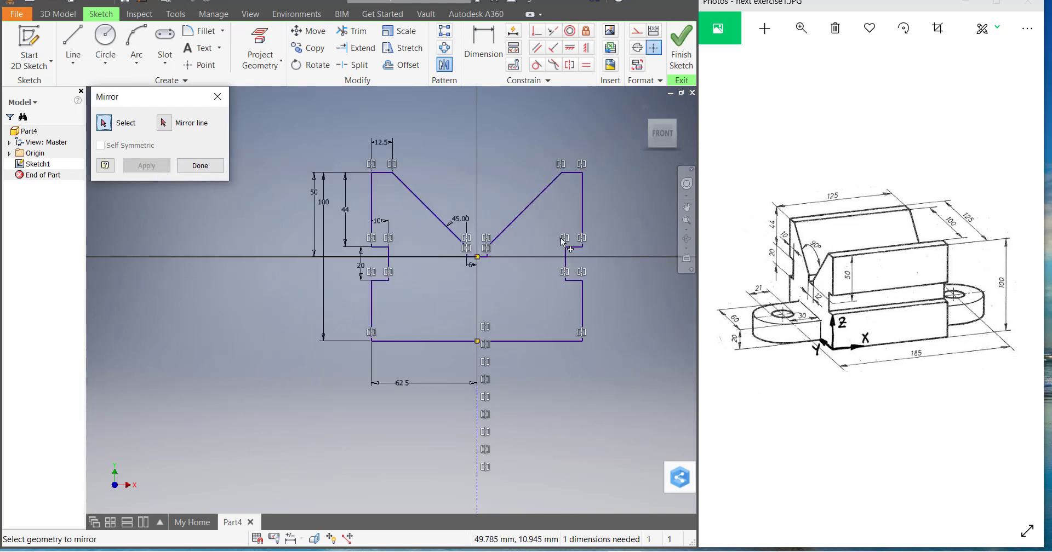
scroll(441, 261, down, 3)
click(200, 166)
scroll(509, 271, up, 4)
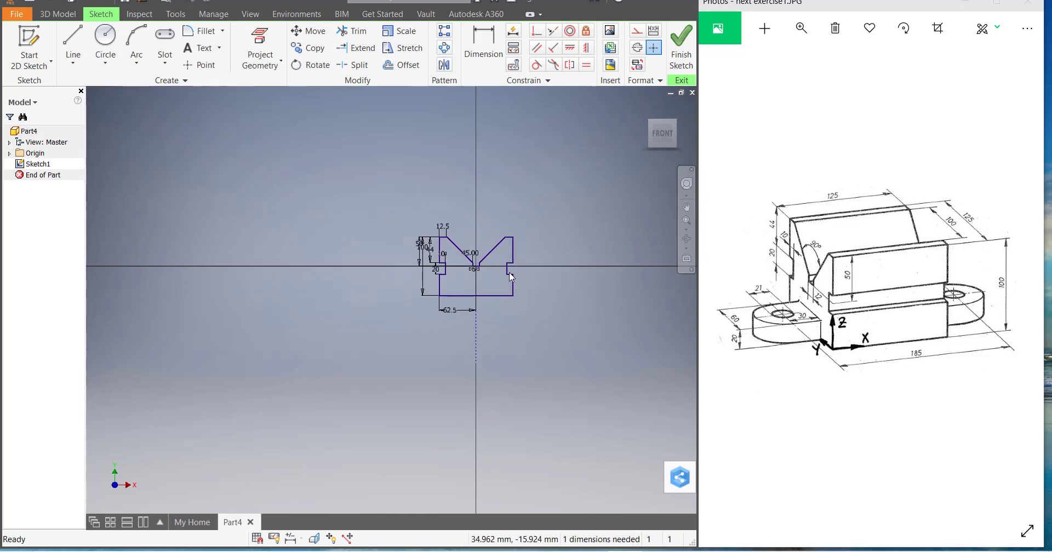
click(677, 60)
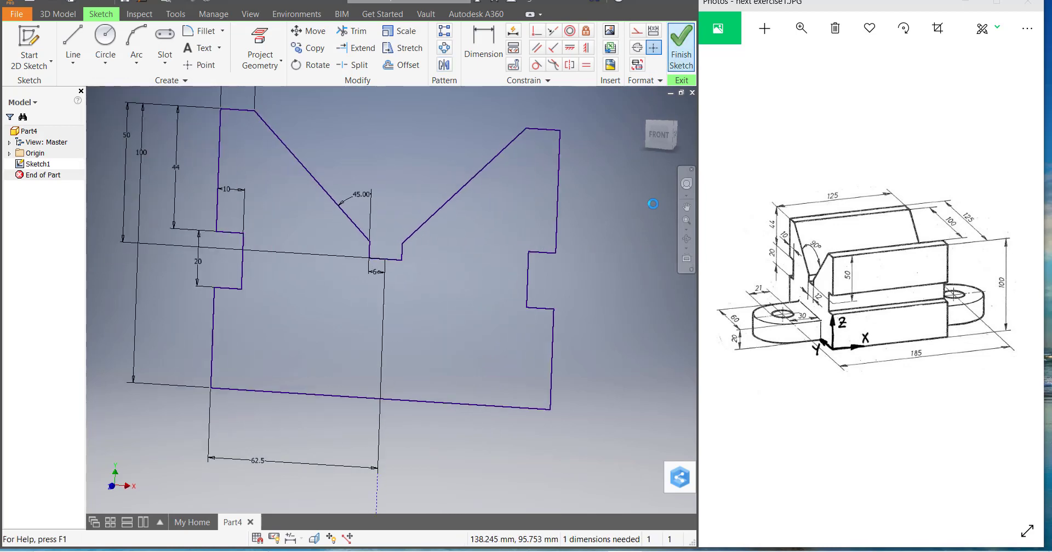
Extrude the mirrored V-groove profile 125 mm symmetrically about the sketch plane as a solid.
scroll(518, 245, down, 5)
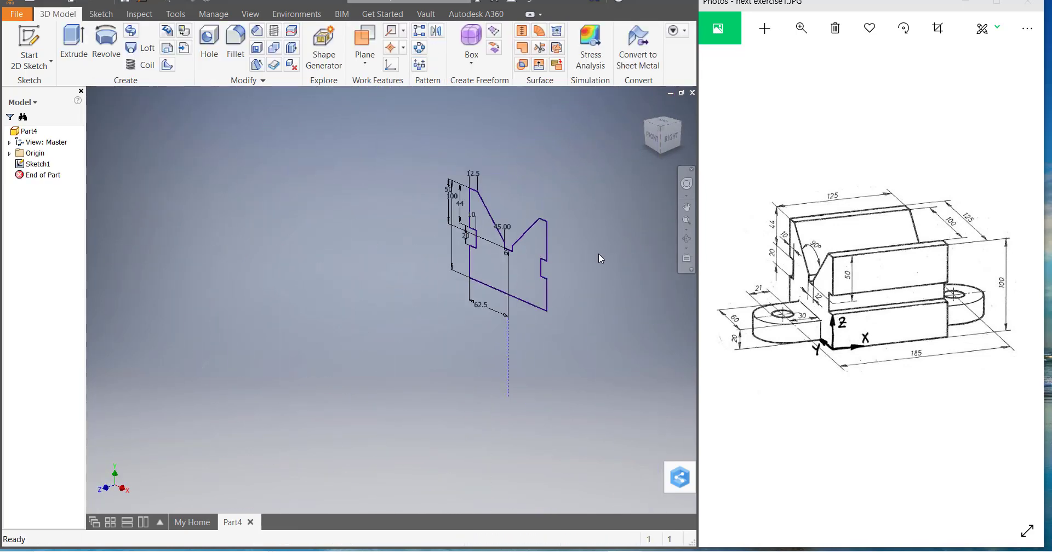
click(73, 41)
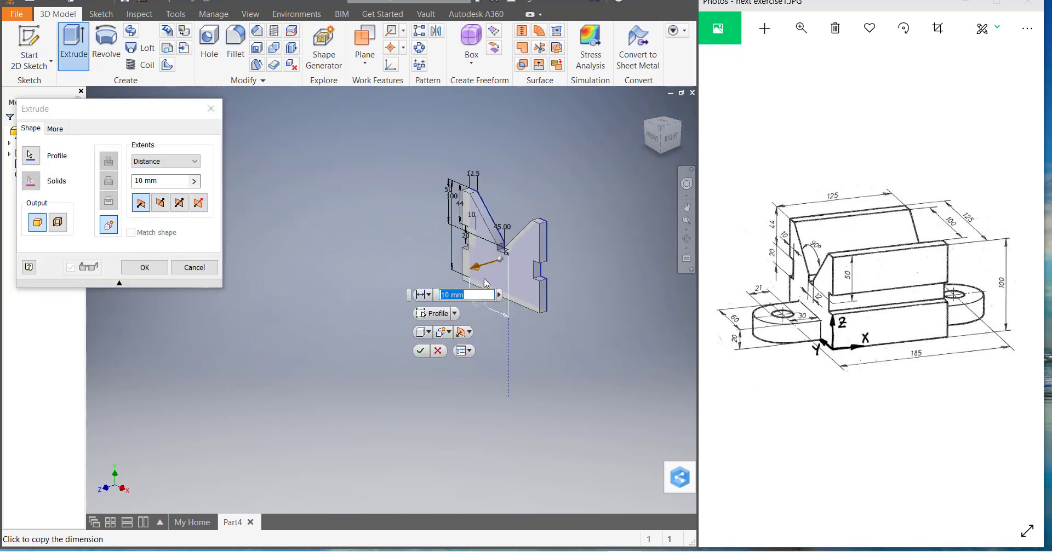
click(179, 203)
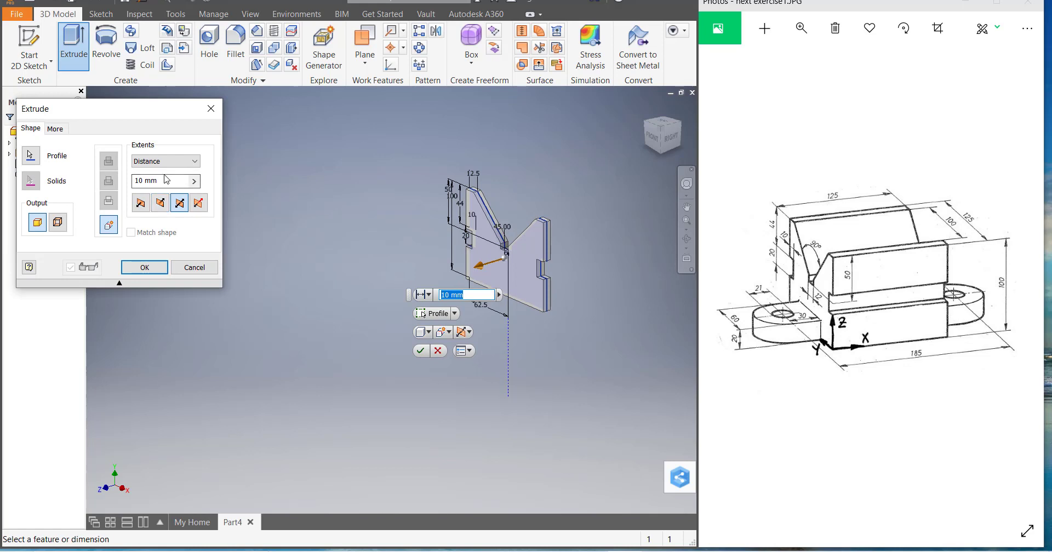
drag(173, 179, 138, 186)
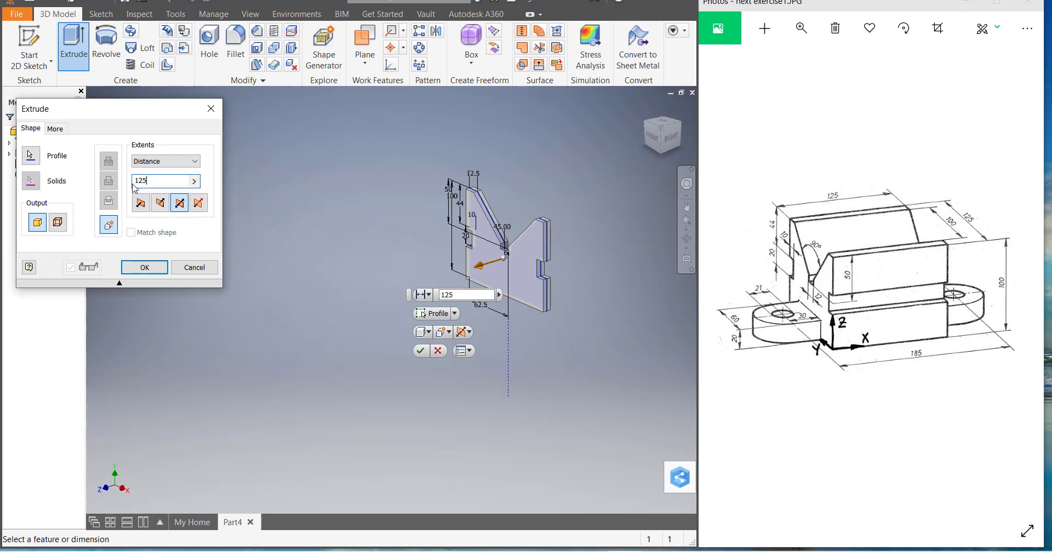
text(25)
key(Return)
scroll(558, 355, down, 3)
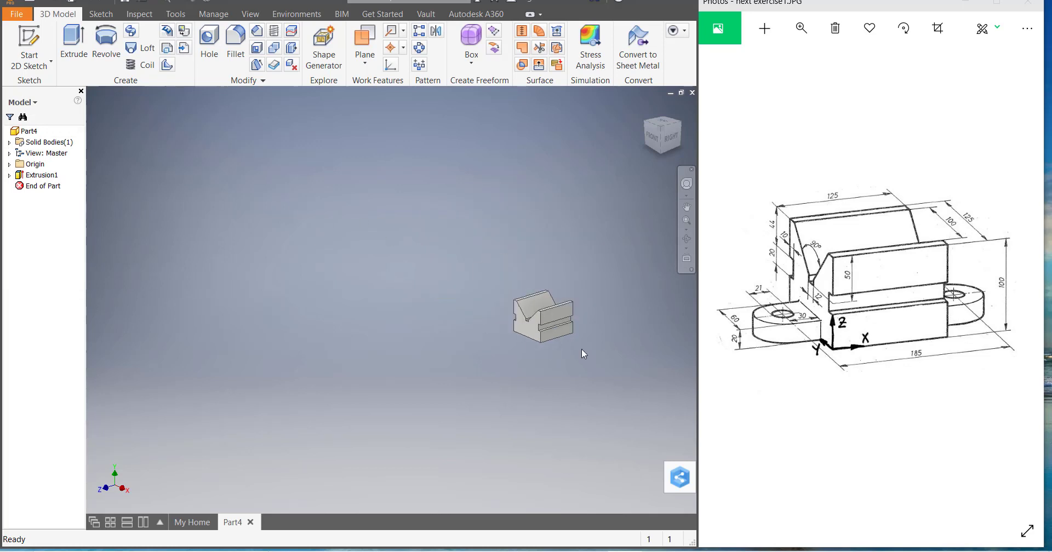
Start a new sketch on the block's front end face showing the V-groove profile.
scroll(581, 348, up, 2)
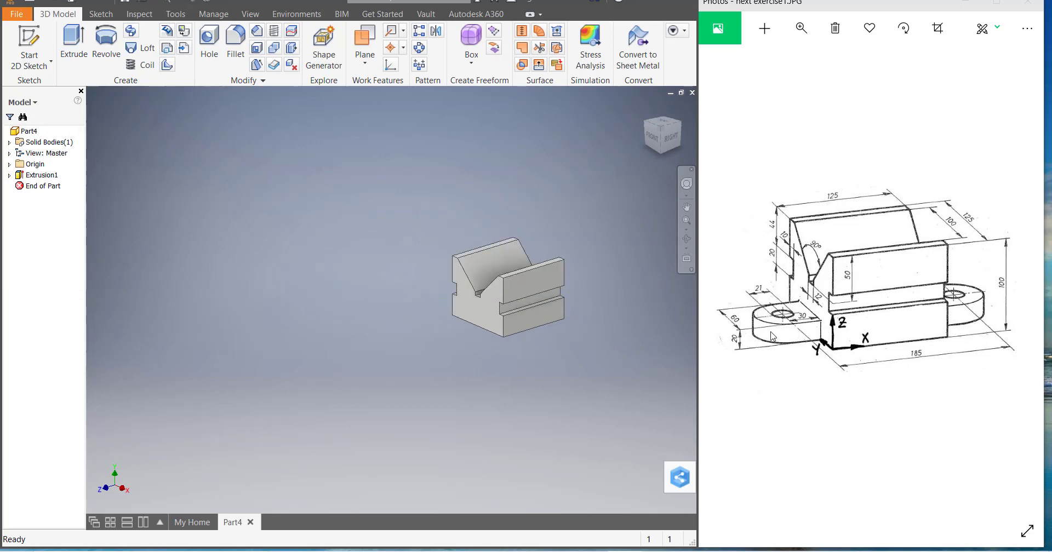
click(484, 322)
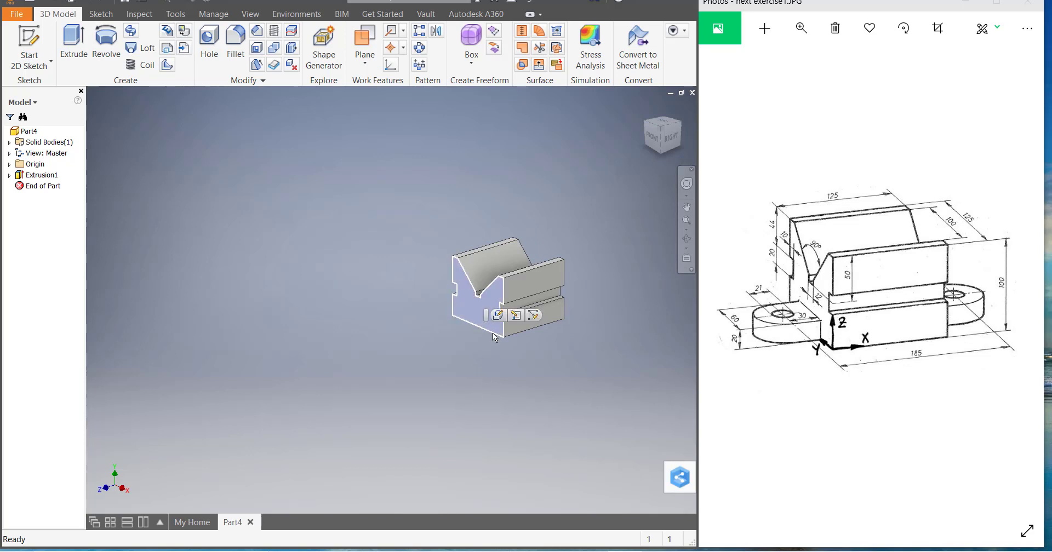
click(534, 316)
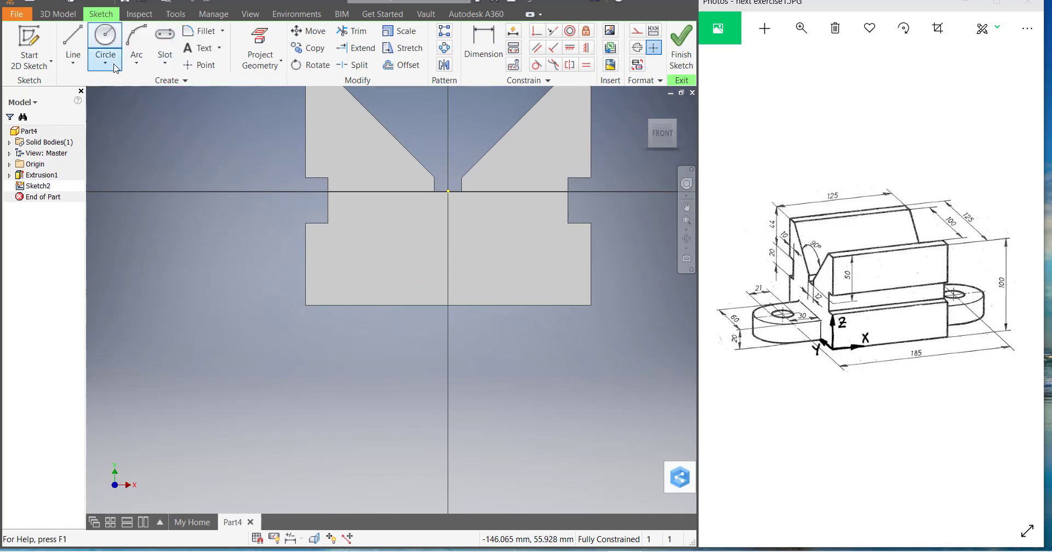
click(165, 63)
click(198, 94)
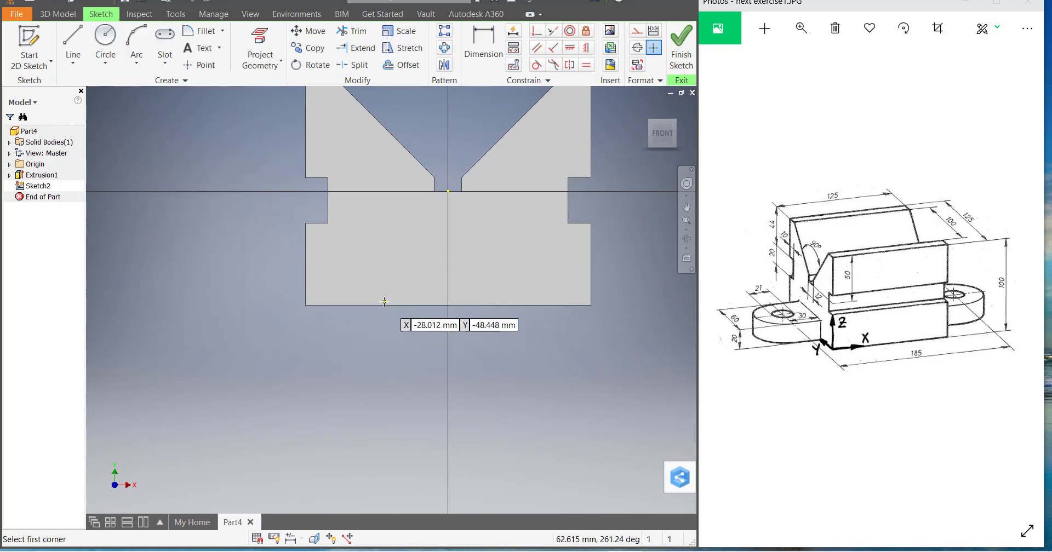
click(383, 303)
key(Escape)
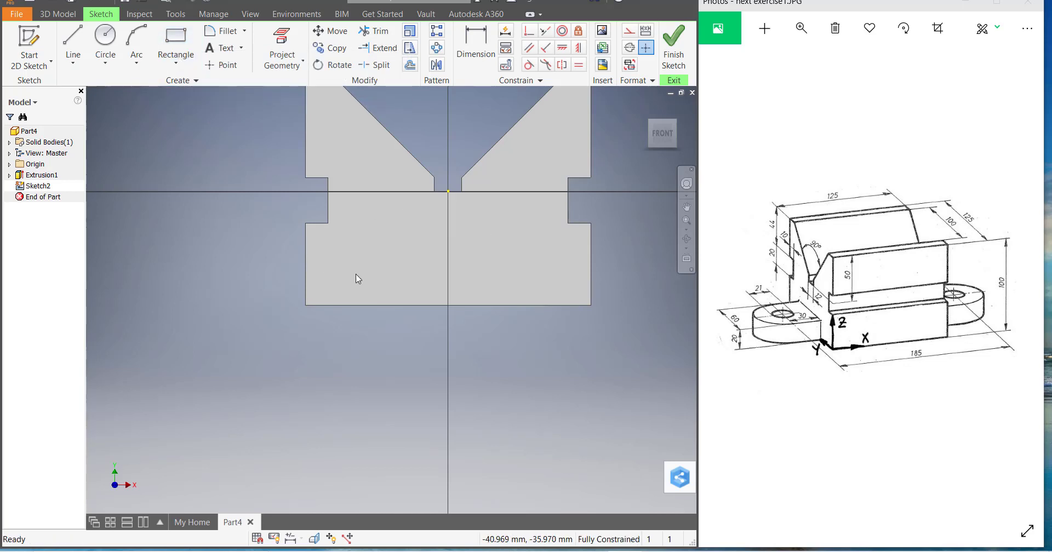
Draw a two-point rectangle about 61 mm wide and 21 mm high, with its base on the face's lower edge.
click(183, 65)
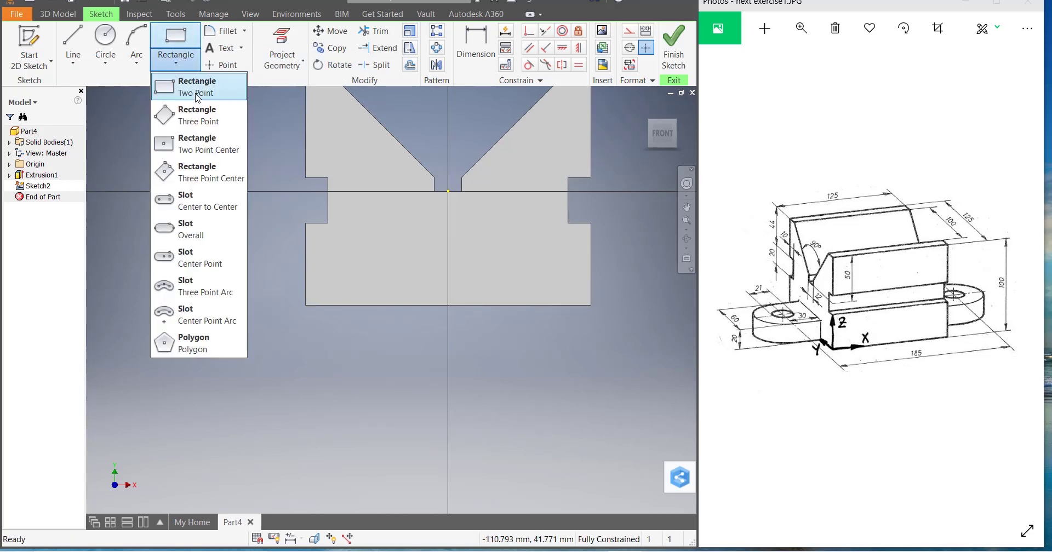
click(195, 94)
click(368, 306)
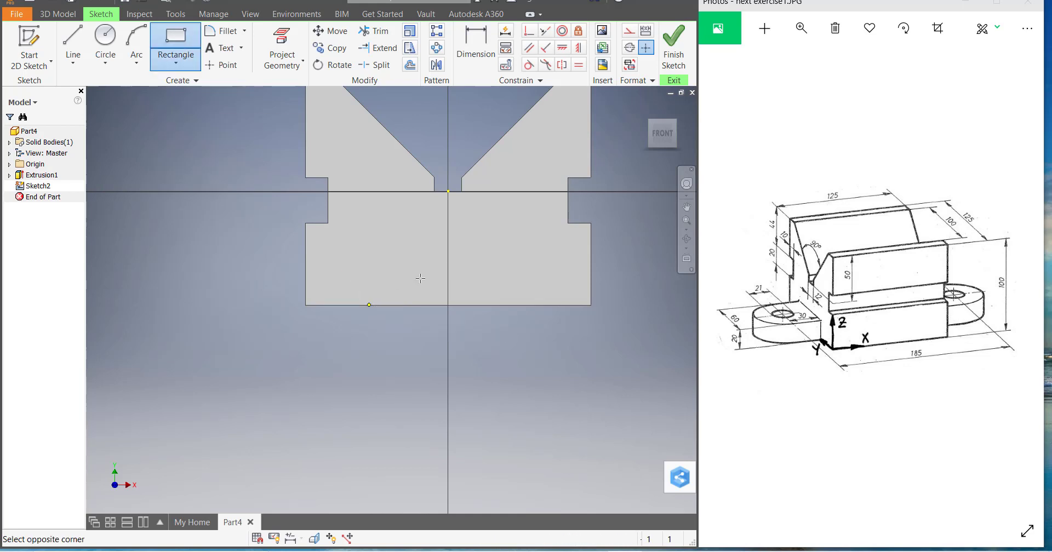
click(509, 258)
key(Escape)
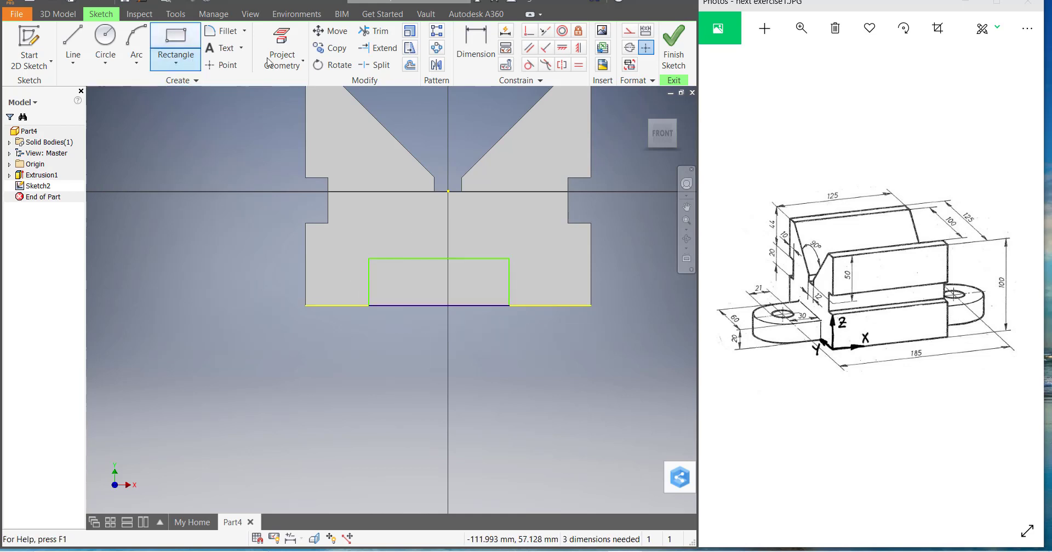
Dimension the rectangle's width between its two vertical sides to 60 mm.
key(d)
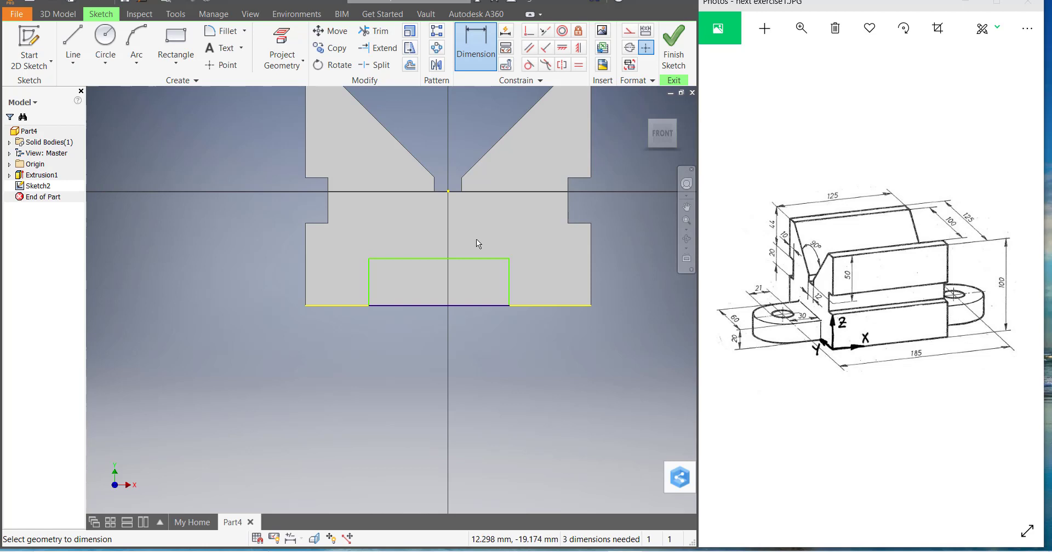
click(369, 281)
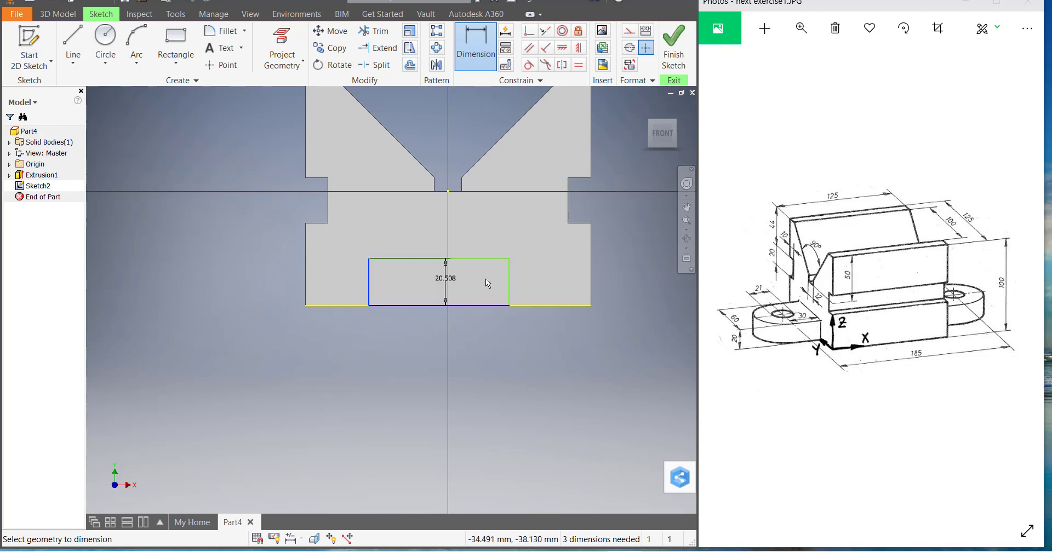
click(510, 286)
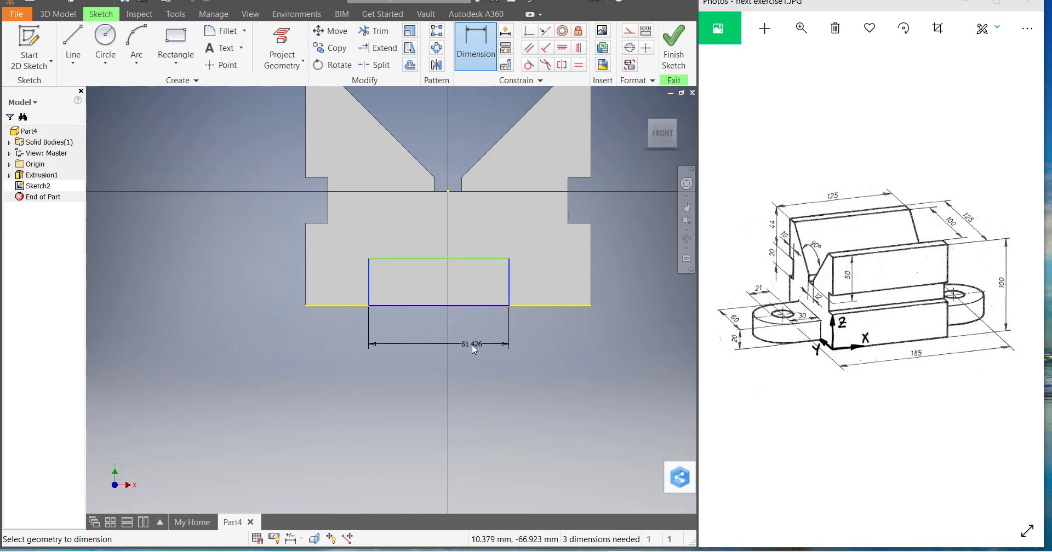
click(471, 344)
text(60)
key(Return)
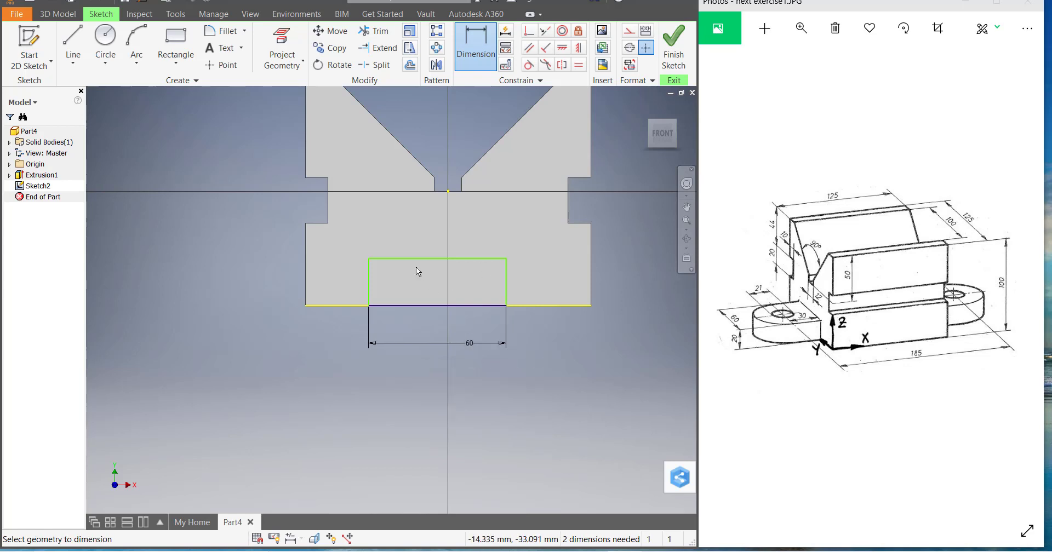
Dimension the rectangle's height from the block's lower edge to 20 mm.
click(382, 261)
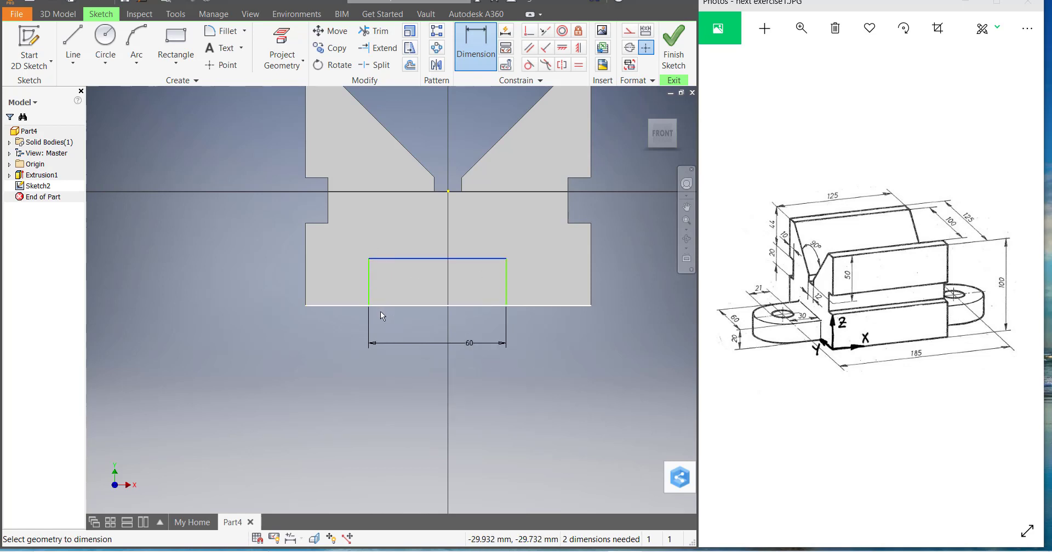
click(381, 306)
click(340, 280)
text(2)
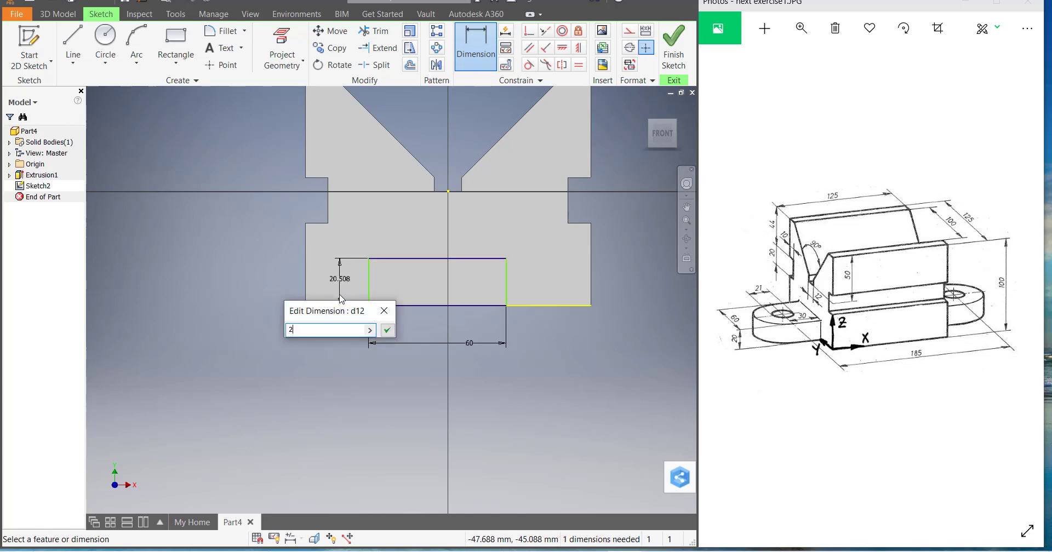
text(0)
key(Return)
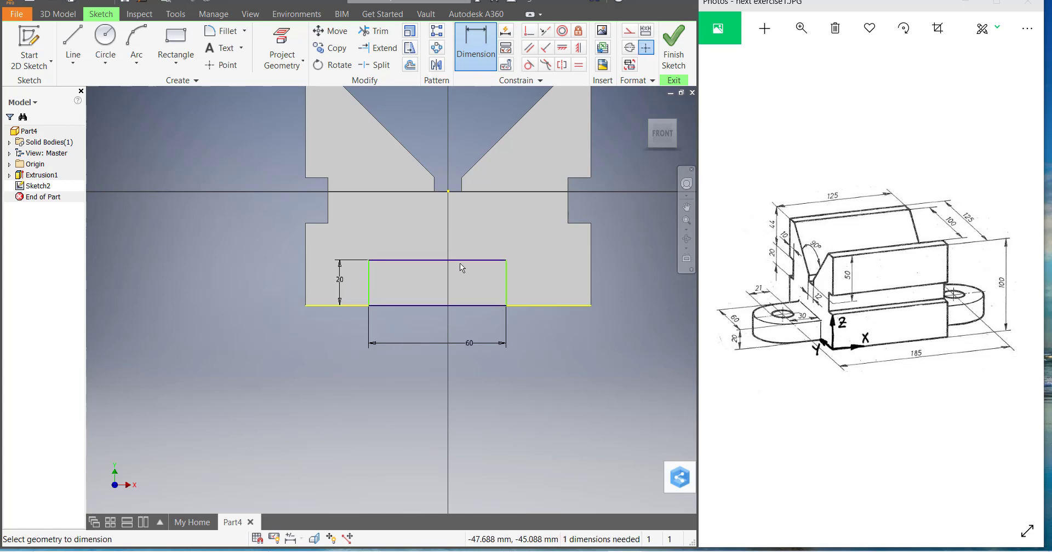
Dimension the horizontal distance from the origin to the rectangle's left side at 30 mm and finish the sketch.
click(448, 191)
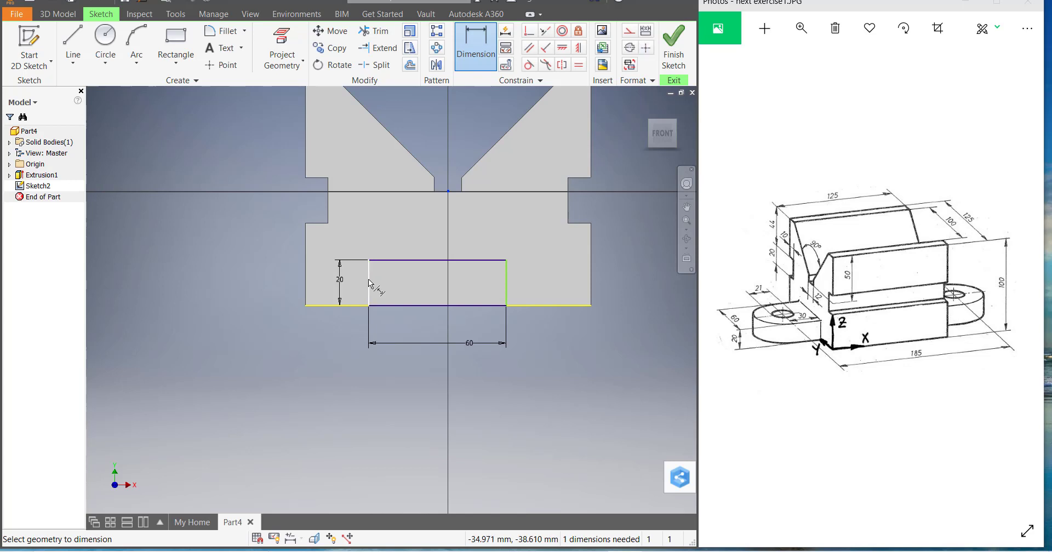
click(370, 280)
click(387, 368)
text(30)
key(Return)
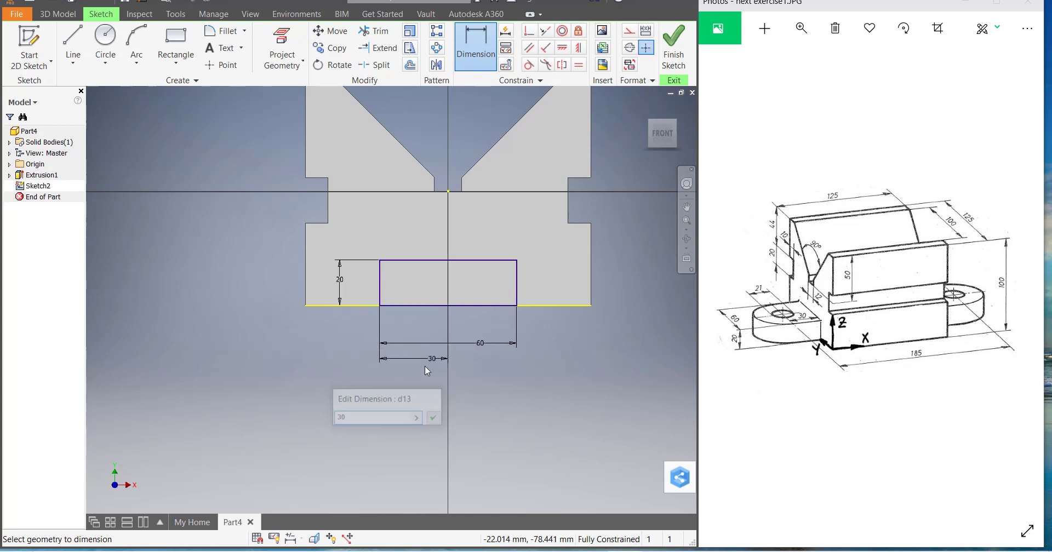
click(674, 48)
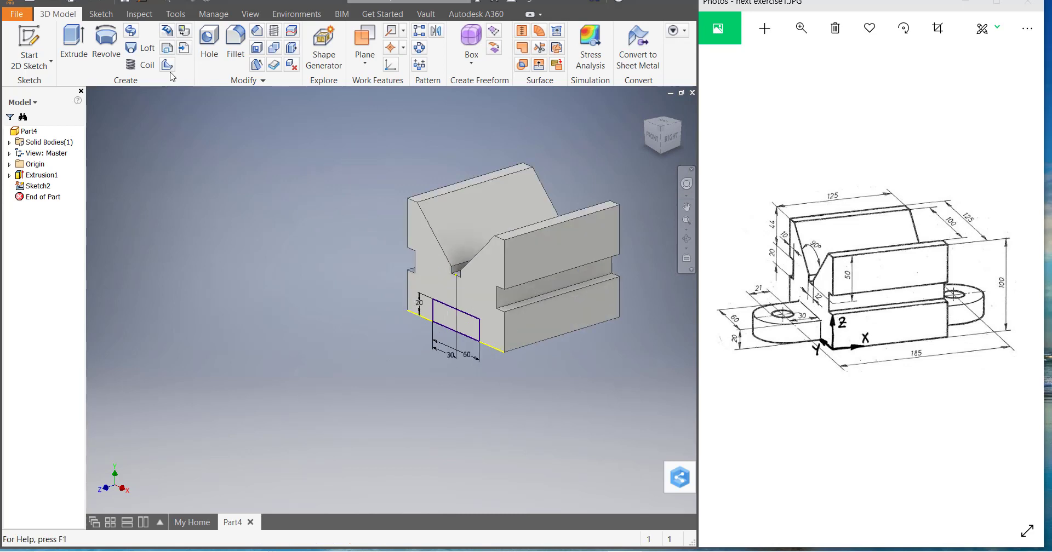
Extrude the rectangle asymmetrically as a join, with 60 mm outward from the front face as the first distance.
click(87, 63)
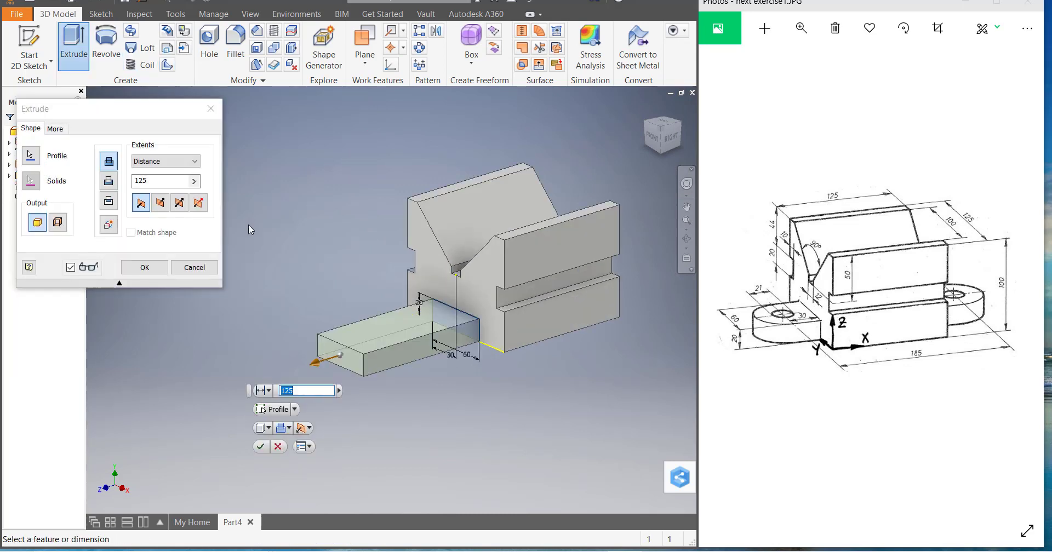
click(182, 209)
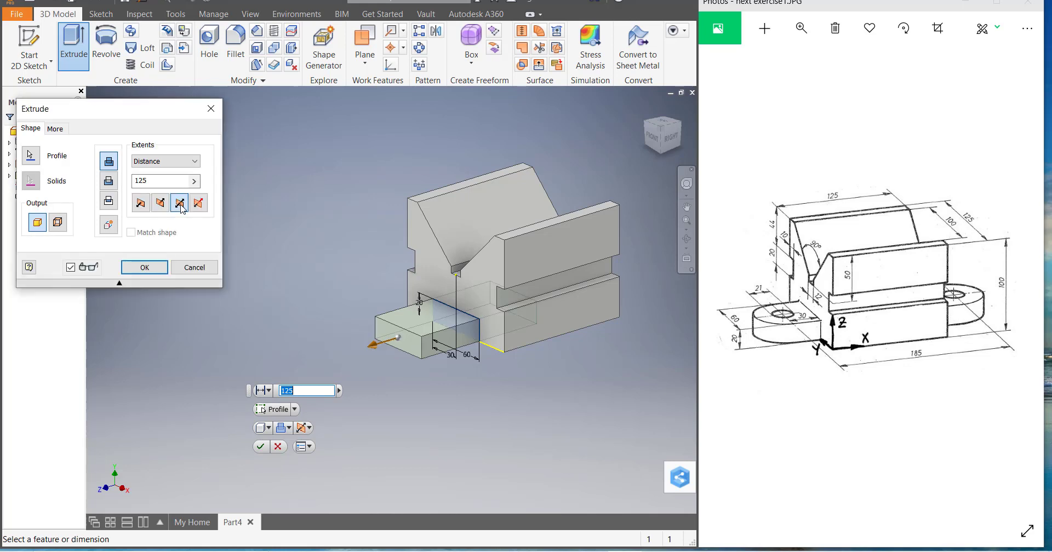
click(199, 206)
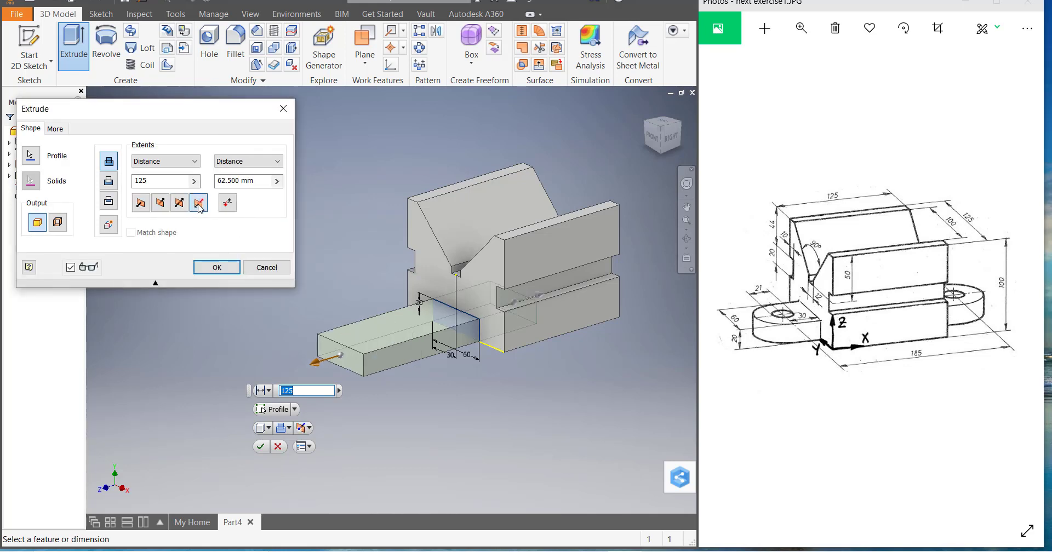
click(165, 186)
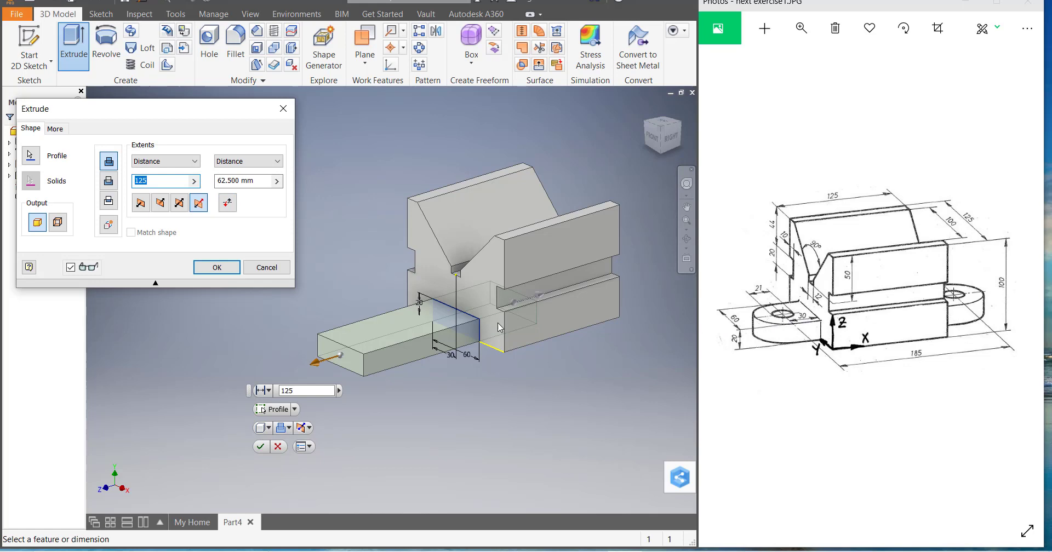
text(60)
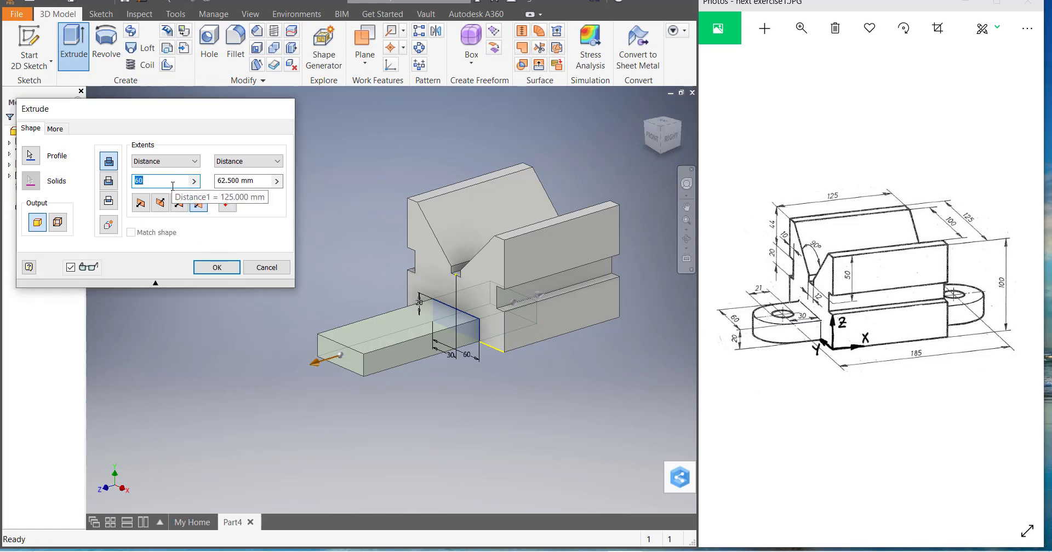
key(Return)
Edit the lug extrusion and set its second-direction distance to 185 mm, extending it through the block.
click(43, 186)
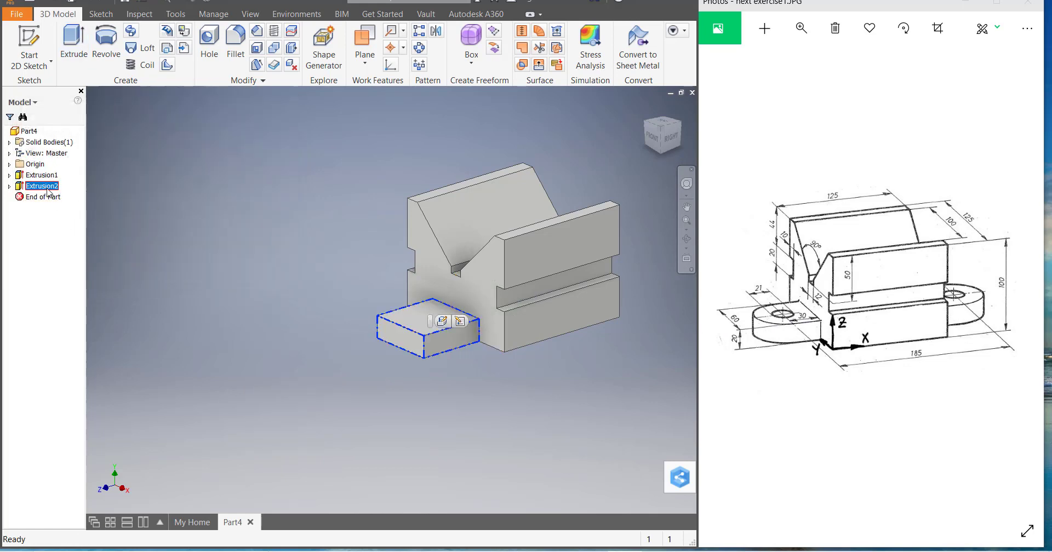
right_click(46, 186)
click(79, 284)
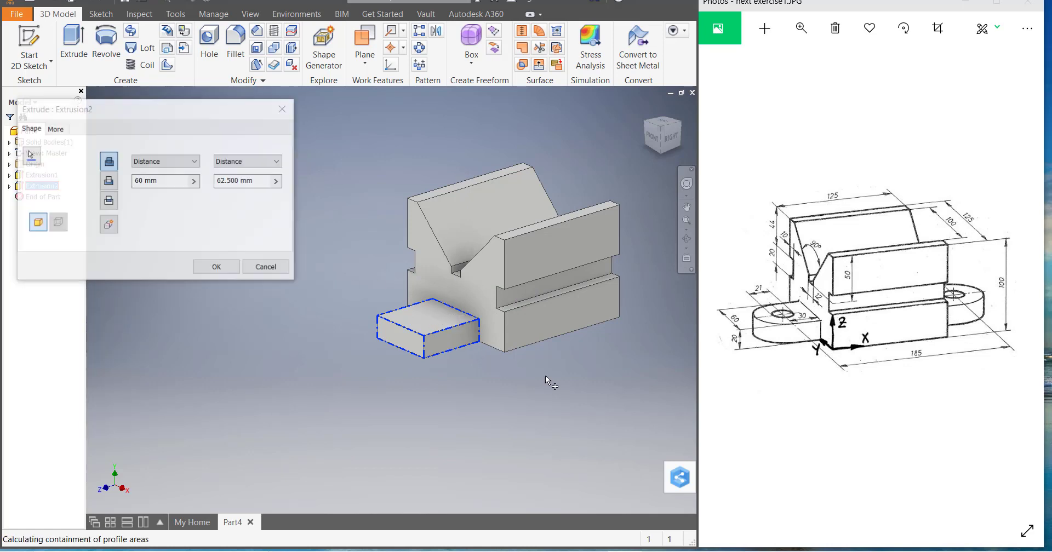
click(257, 183)
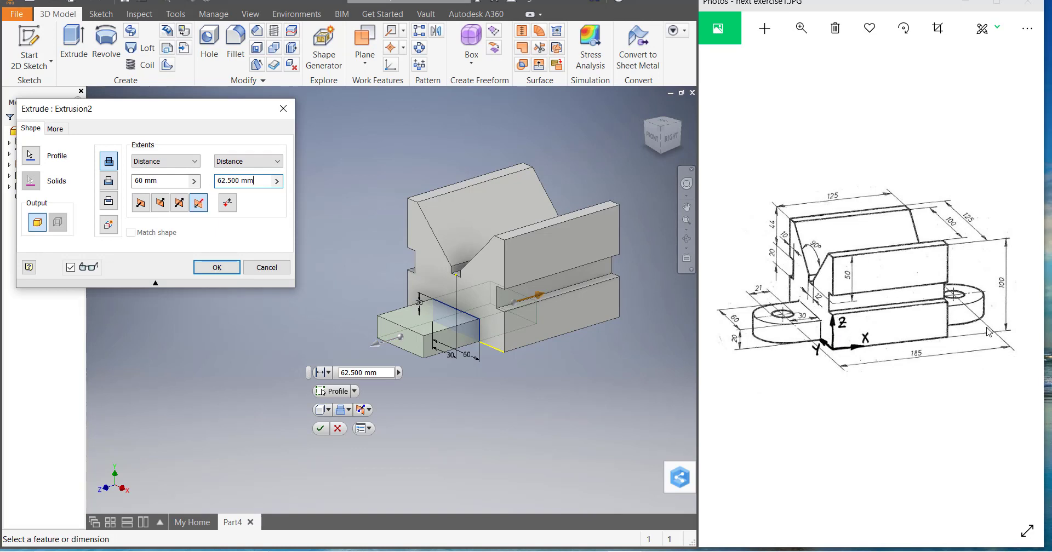
drag(257, 180, 212, 180)
text(125)
key(Return)
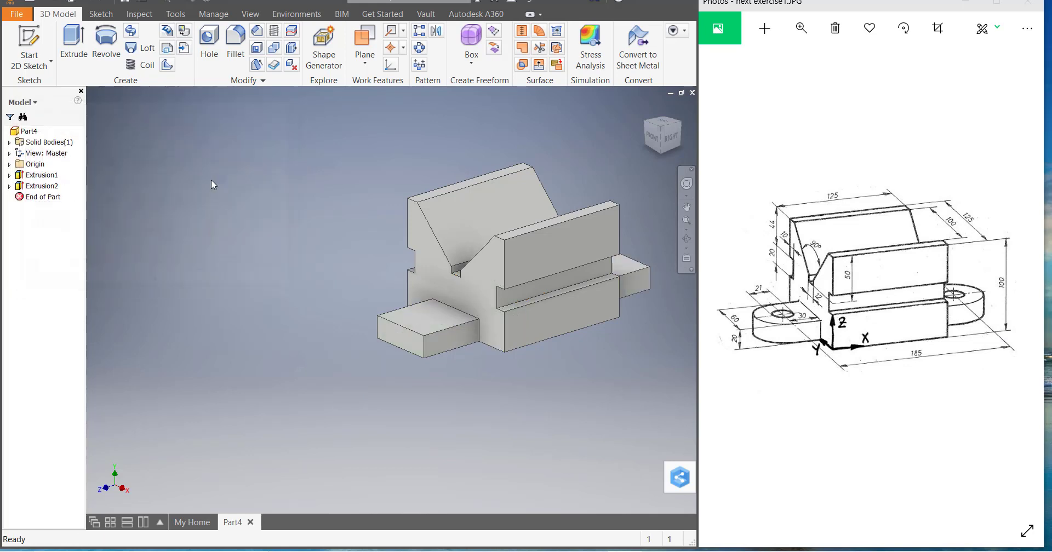
Fillet three of the vertical outer corner edges of the two mounting lugs with a 30 mm radius.
middle_drag(590, 387, 487, 368)
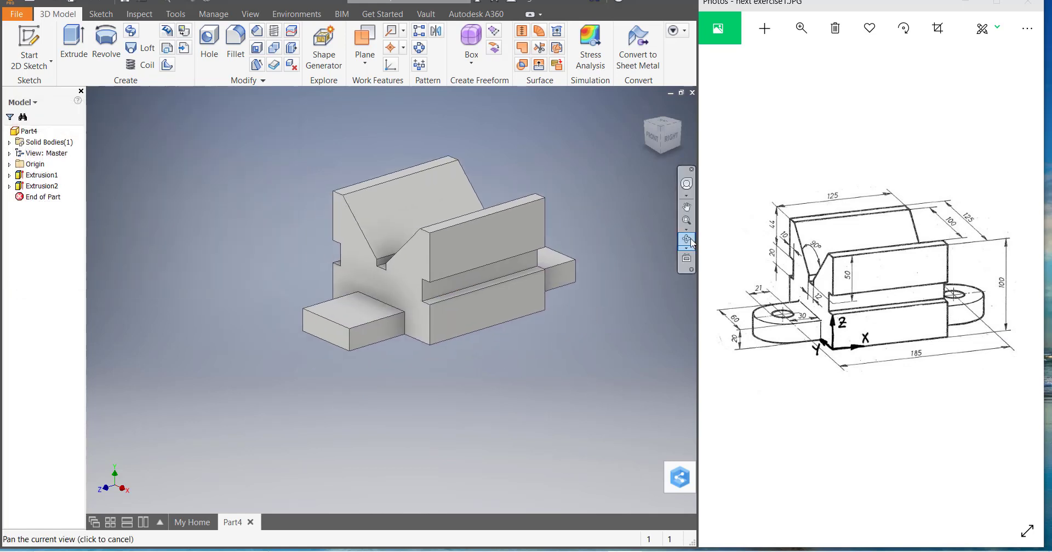
drag(544, 318, 491, 352)
key(Escape)
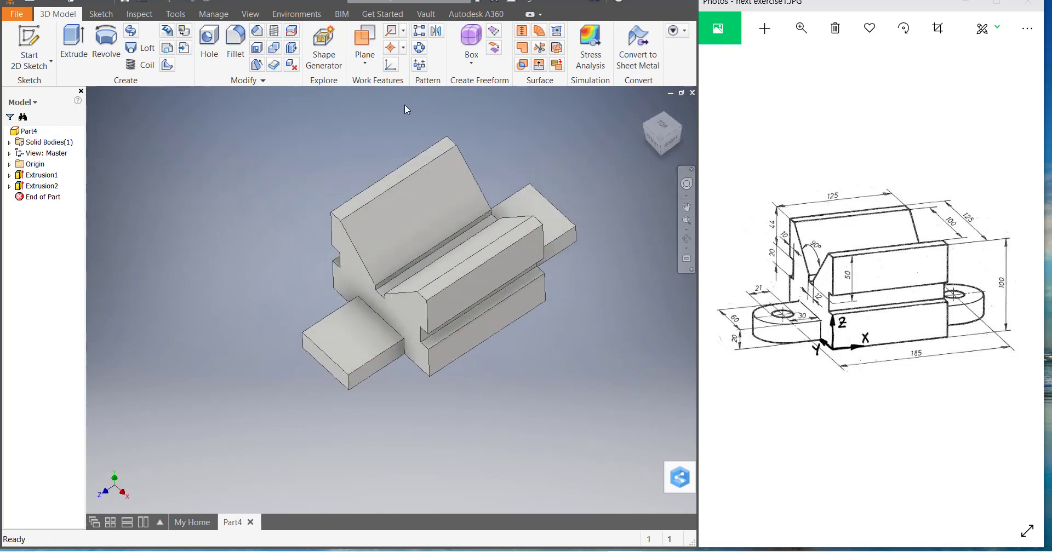
click(235, 41)
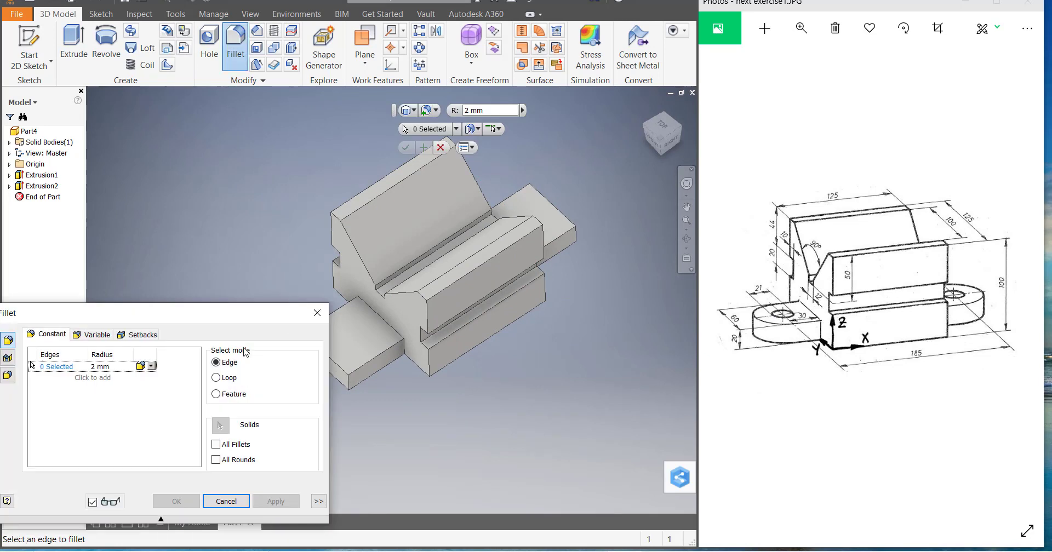
click(112, 367)
text(30)
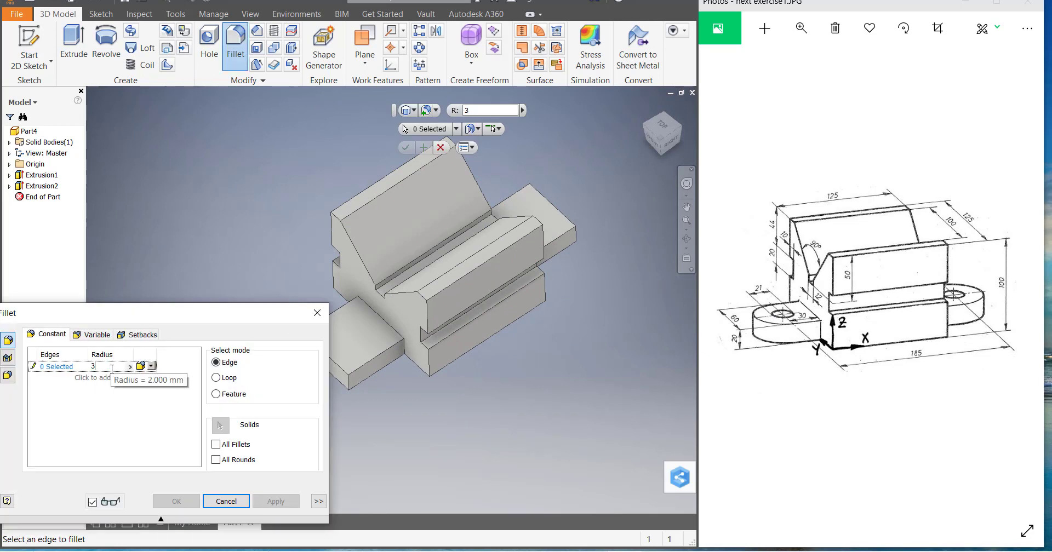
click(350, 382)
click(577, 237)
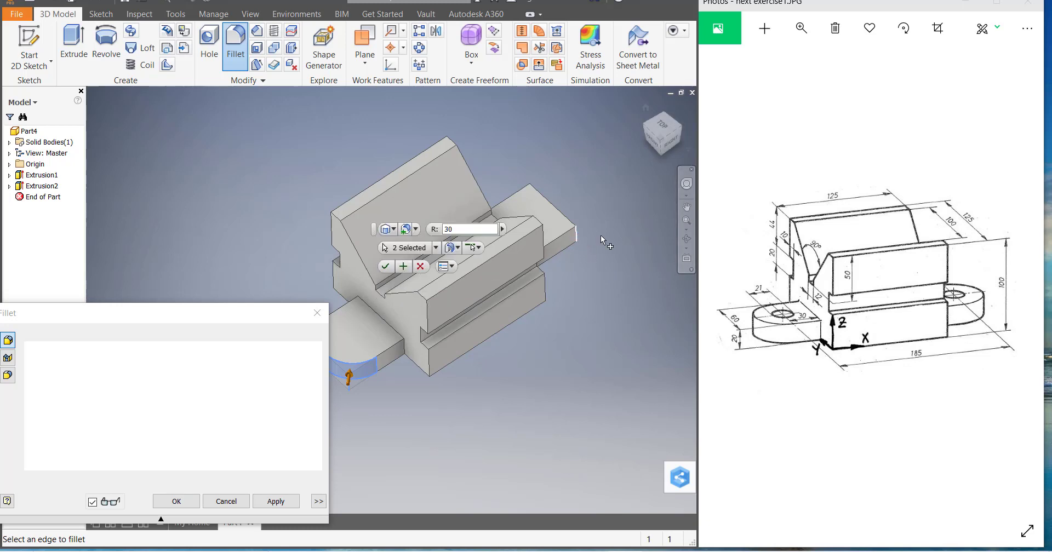
scroll(611, 255, up, 4)
scroll(436, 307, down, 5)
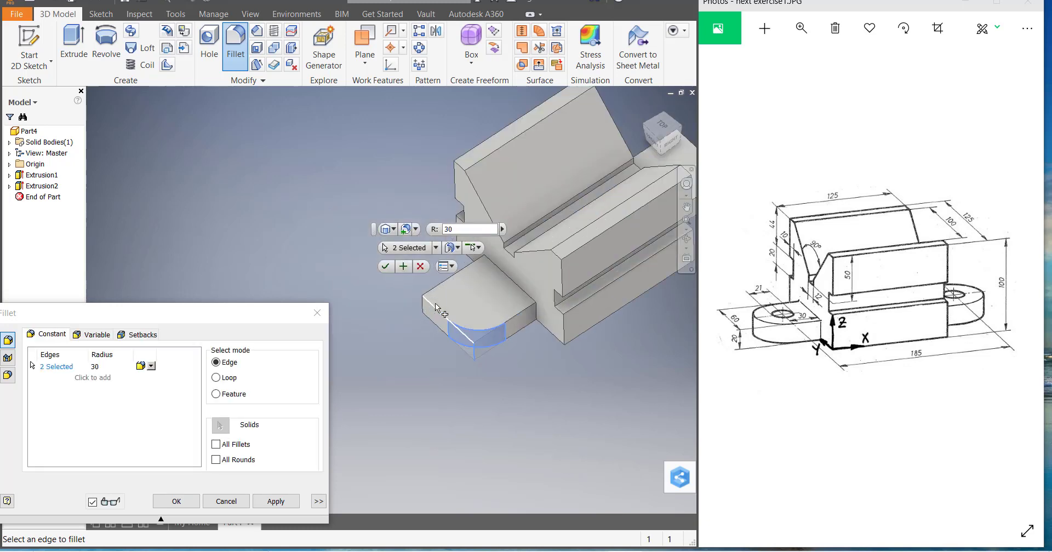
click(425, 307)
scroll(521, 251, up, 4)
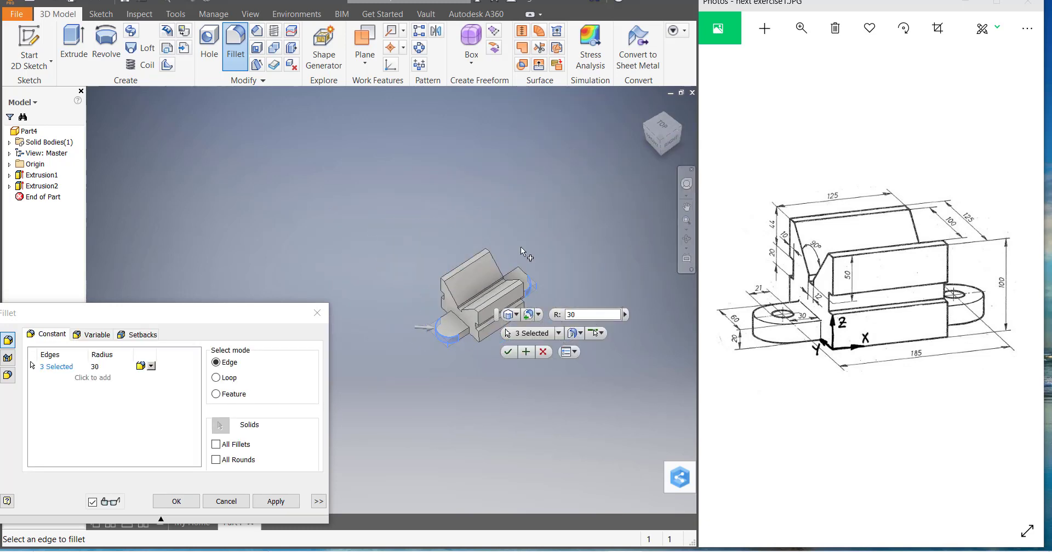
scroll(554, 275, down, 5)
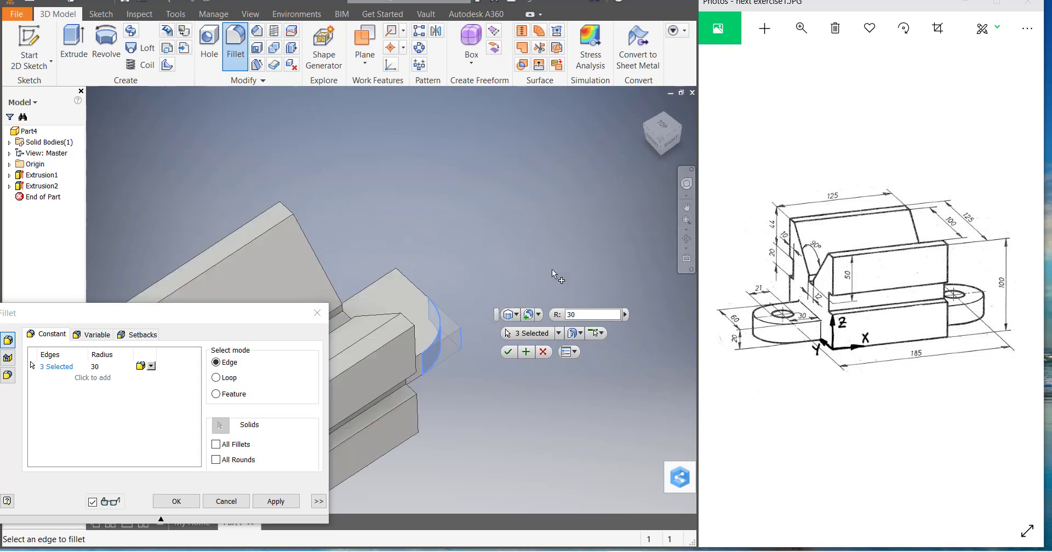
click(509, 352)
Fillet the remaining square outer corner of the rear lug with a 30 mm radius.
scroll(548, 268, up, 8)
click(688, 239)
click(689, 239)
drag(493, 307, 521, 350)
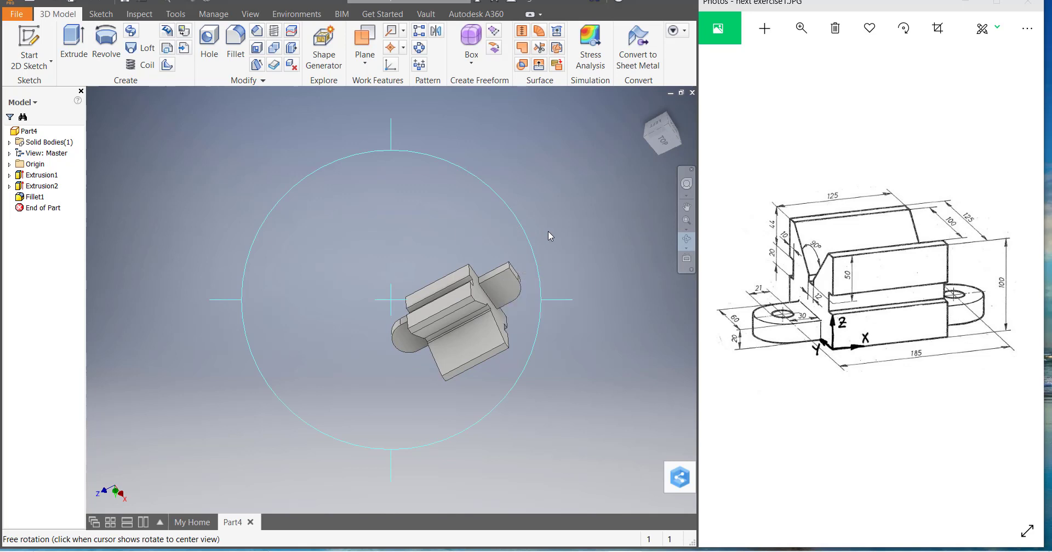
click(235, 41)
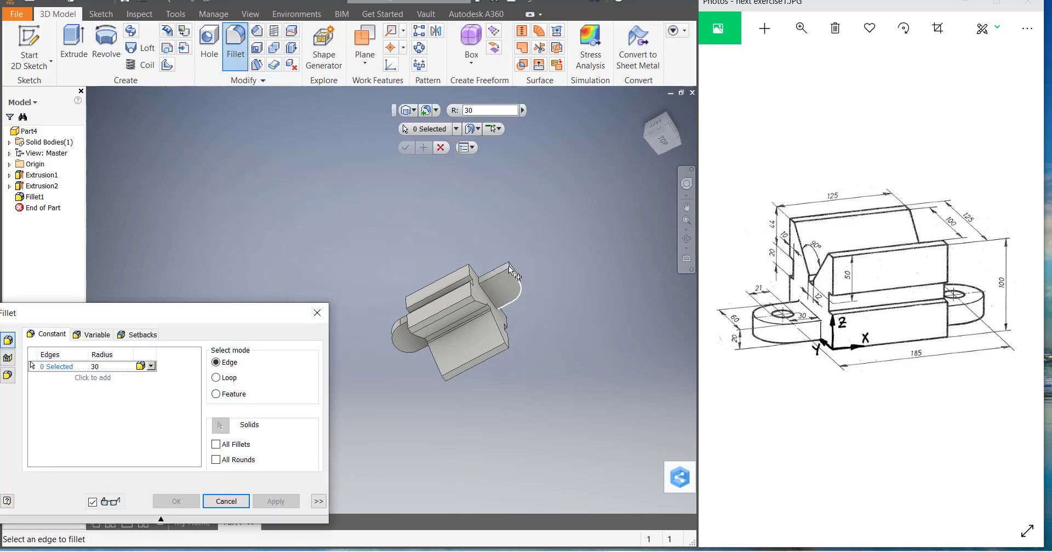
click(508, 265)
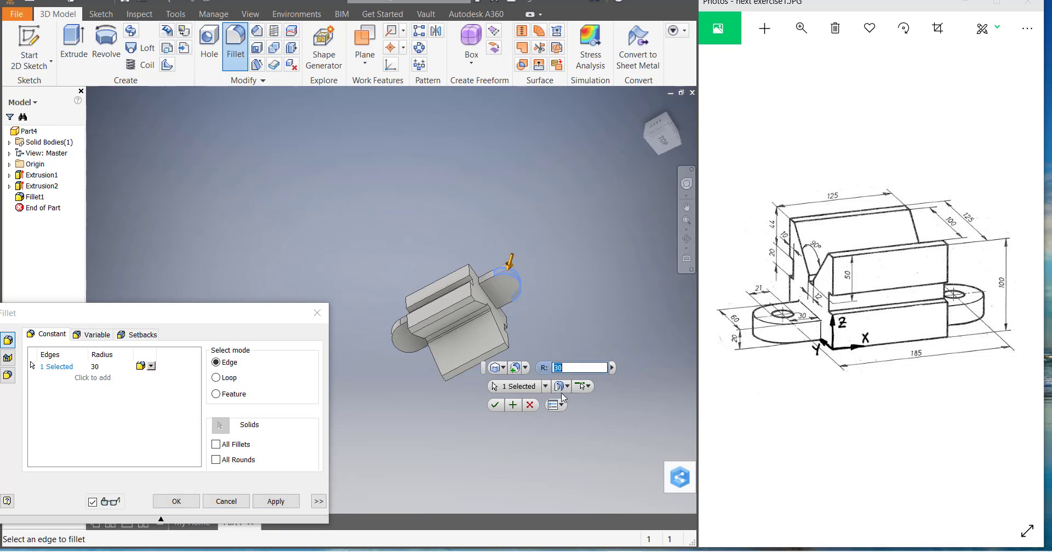
click(495, 404)
Start a new sketch on the top face of the front mounting lug.
scroll(458, 366, up, 3)
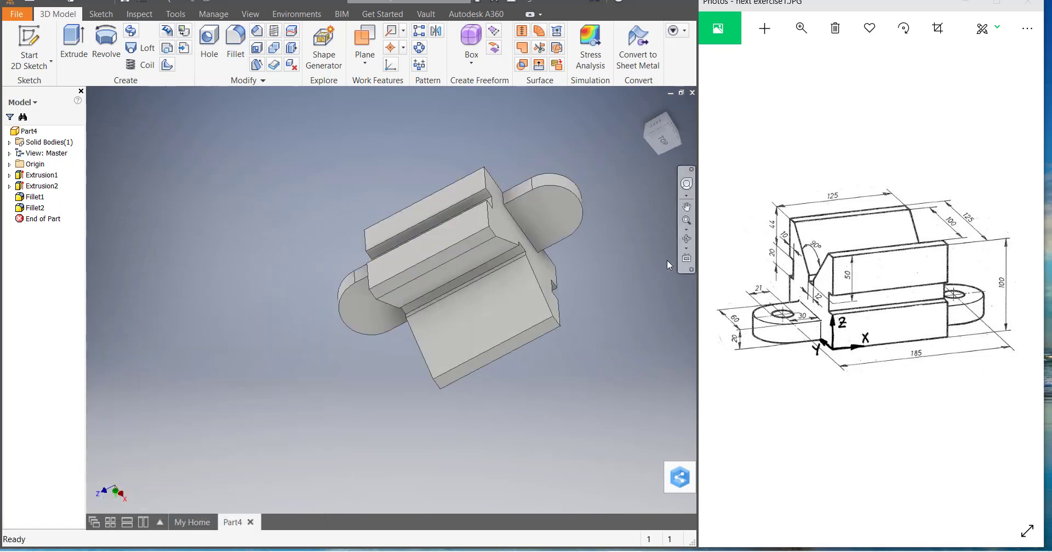
click(687, 239)
drag(516, 366, 518, 312)
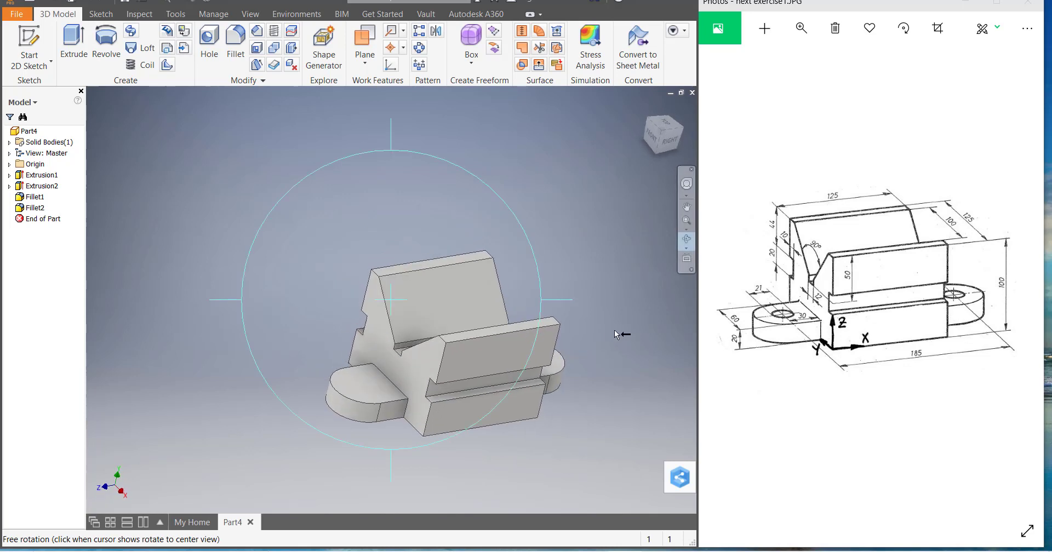
key(Escape)
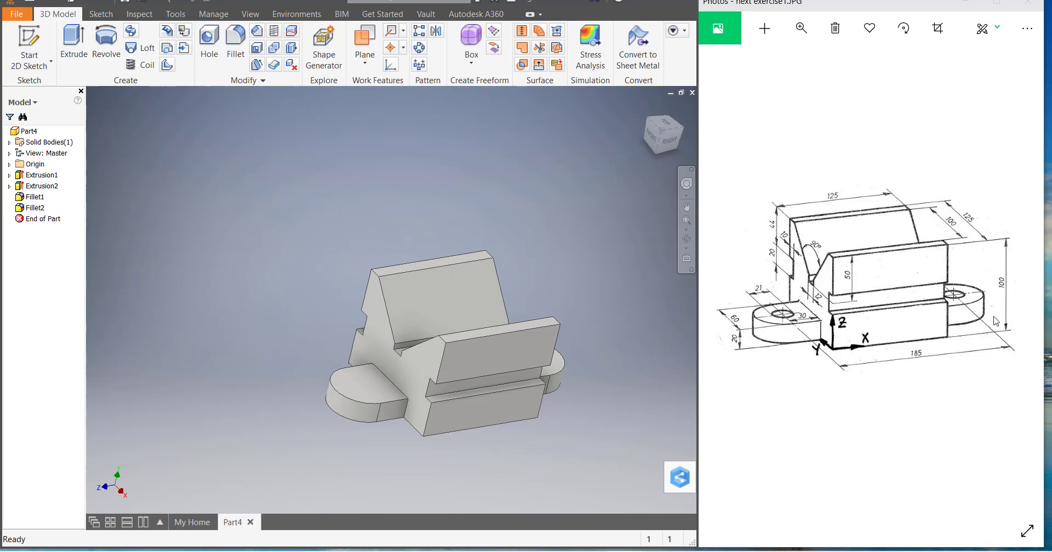
click(357, 397)
click(366, 385)
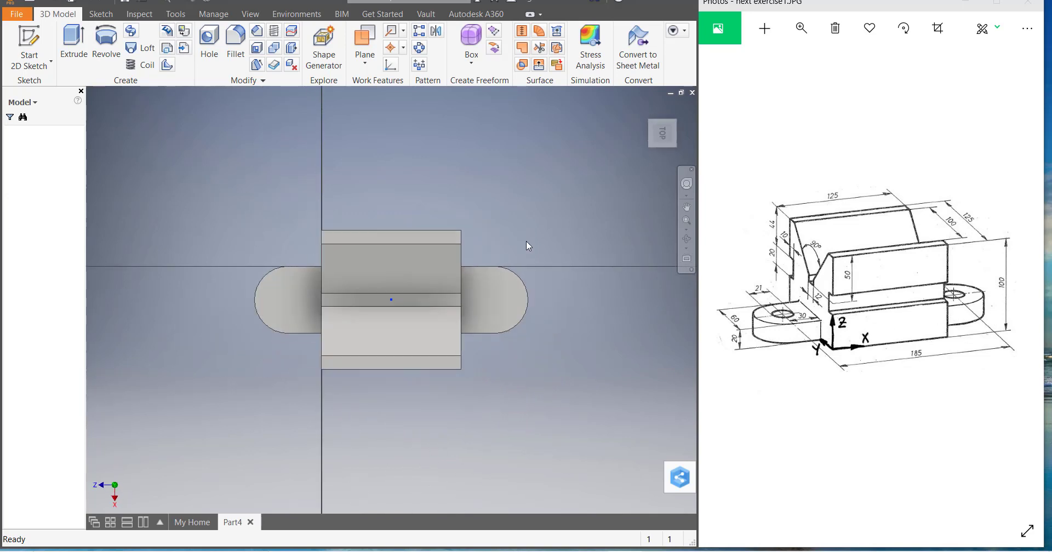
Draw two circles about 23 mm in diameter, each concentric with the rounded end of one lug.
click(105, 43)
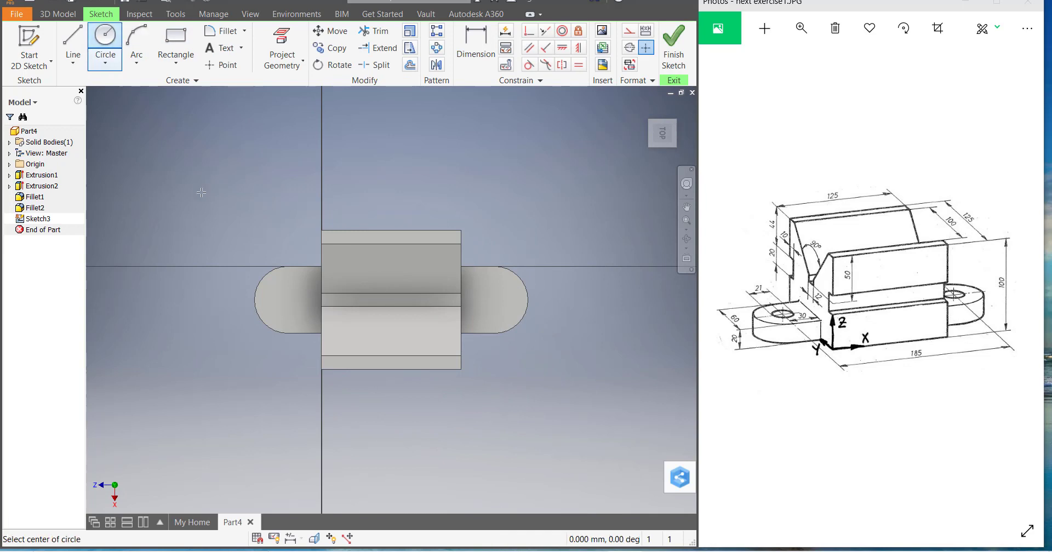
click(288, 300)
click(302, 296)
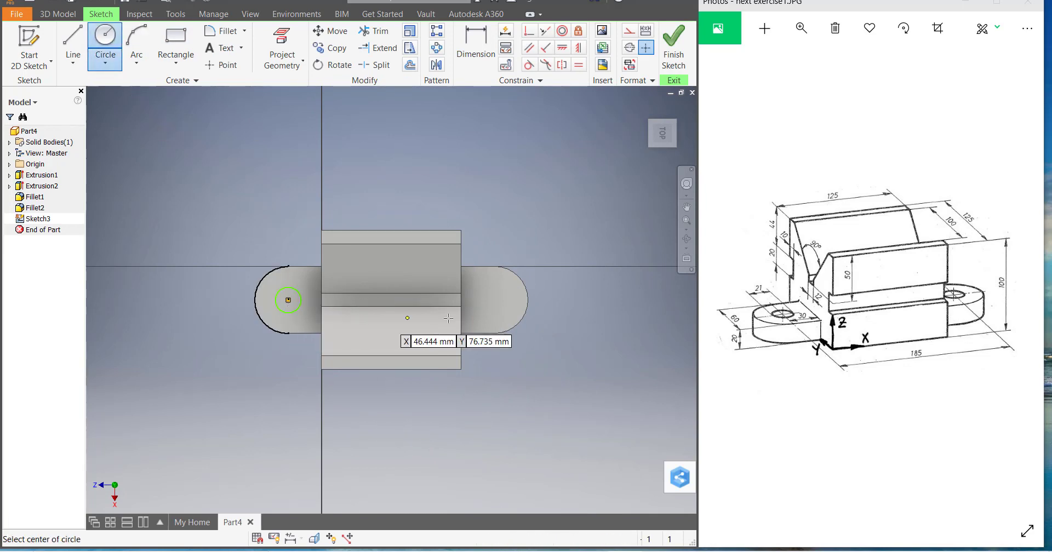
click(494, 300)
click(507, 298)
key(Escape)
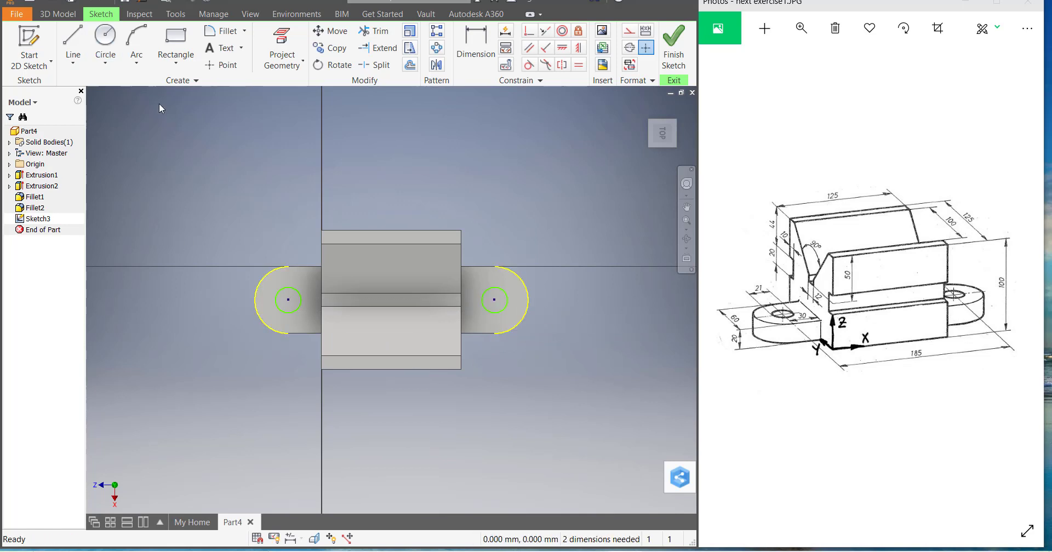
Dimension the diameter of the circle on the front lug to 21 mm.
click(475, 46)
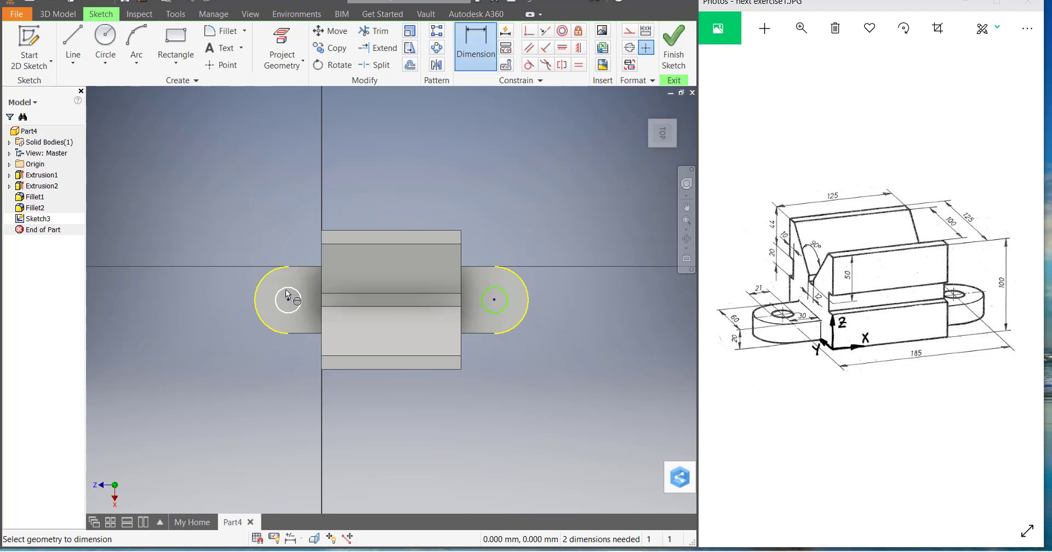
click(281, 288)
click(207, 233)
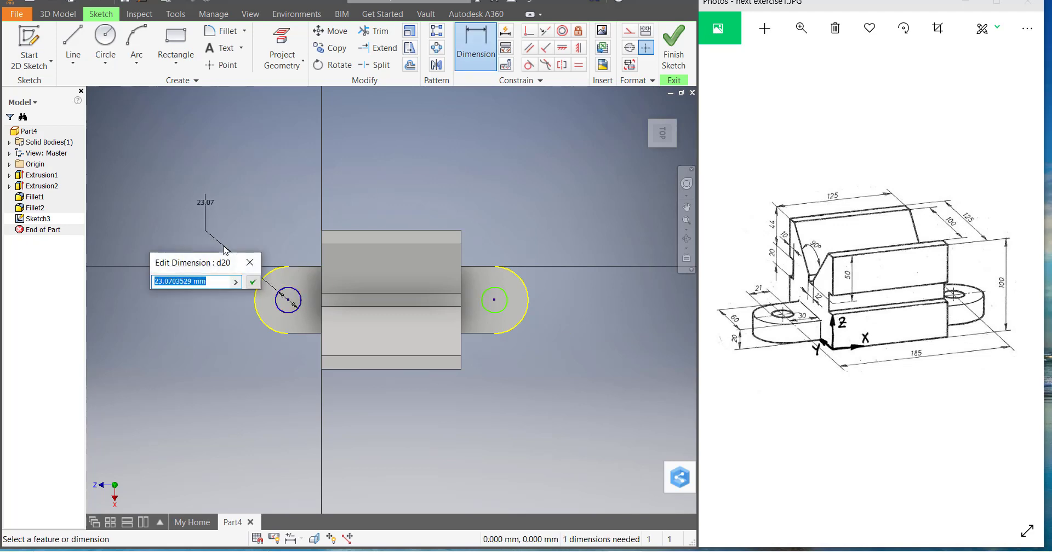
text(21)
key(Return)
Dimension the diameter of the circle on the rear lug to 21 mm and finish the sketch.
click(505, 294)
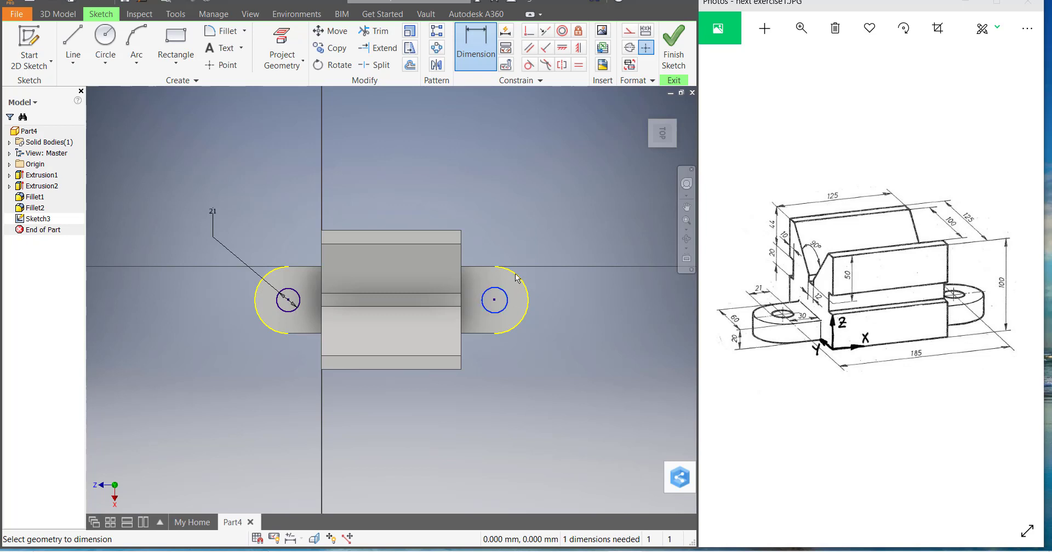
click(551, 226)
text(21)
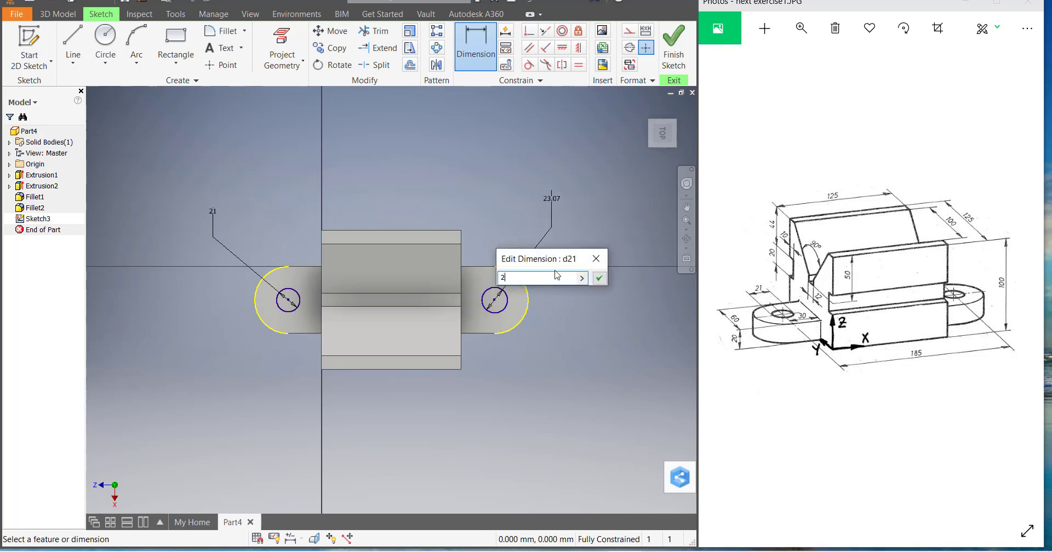
key(Return)
key(a)
key(d)
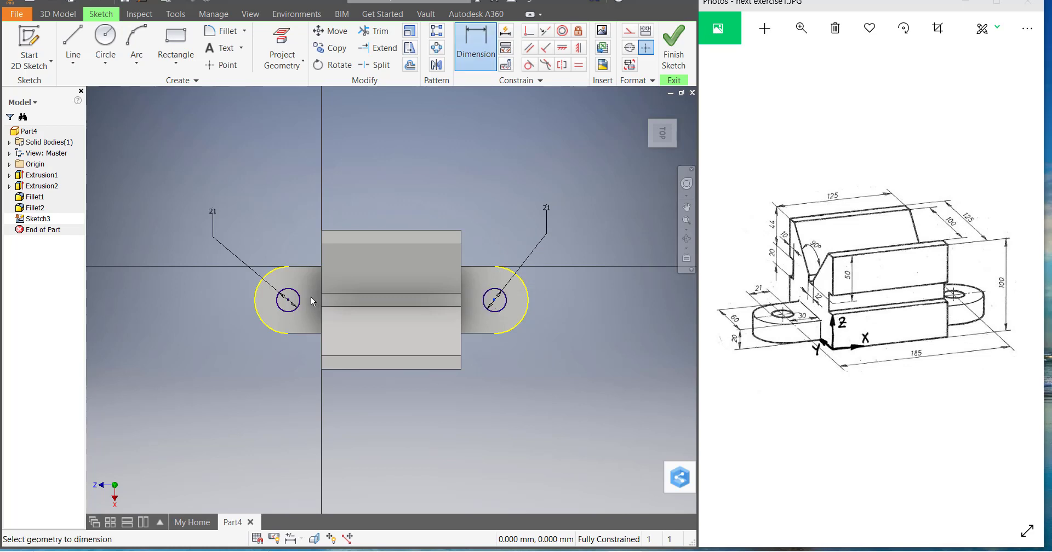
key(Escape)
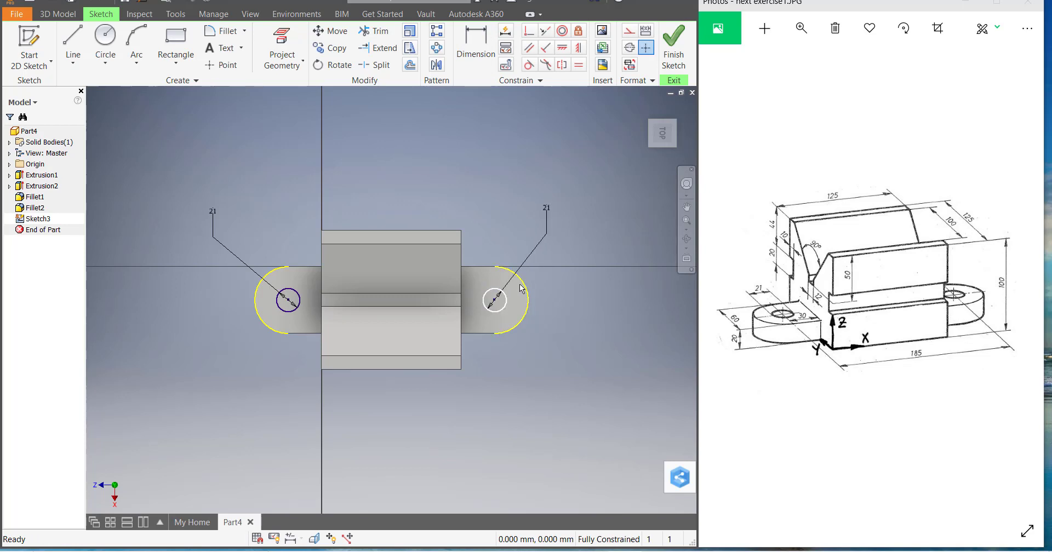
click(673, 59)
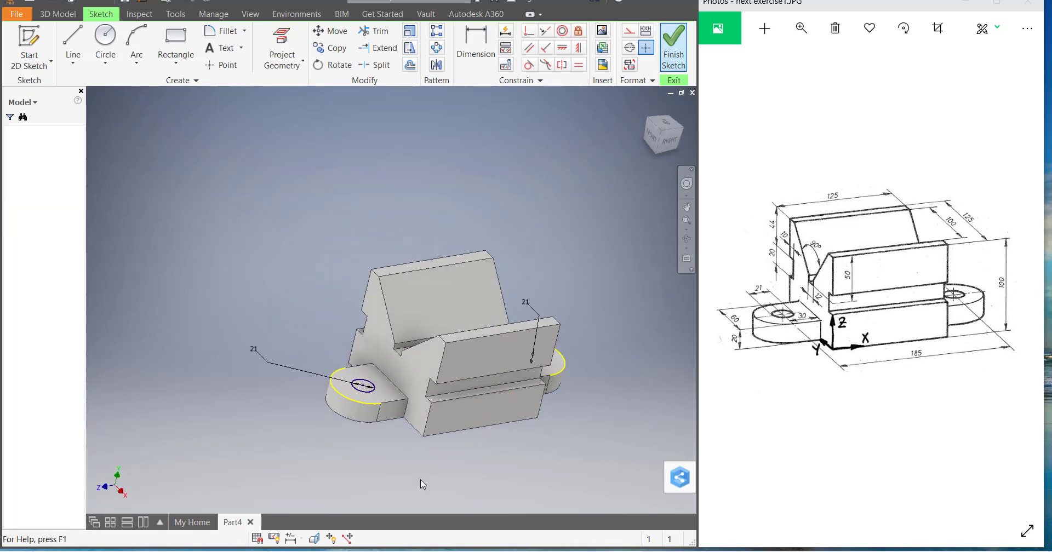
Extrude both lug circles as a cut with a distance of 60 mm downward through the lugs.
click(73, 44)
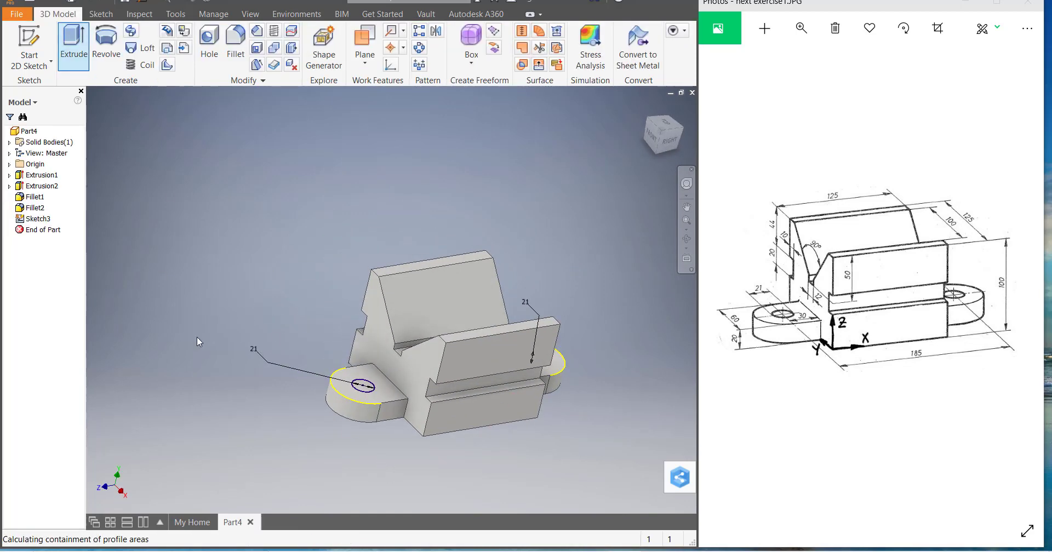
click(109, 180)
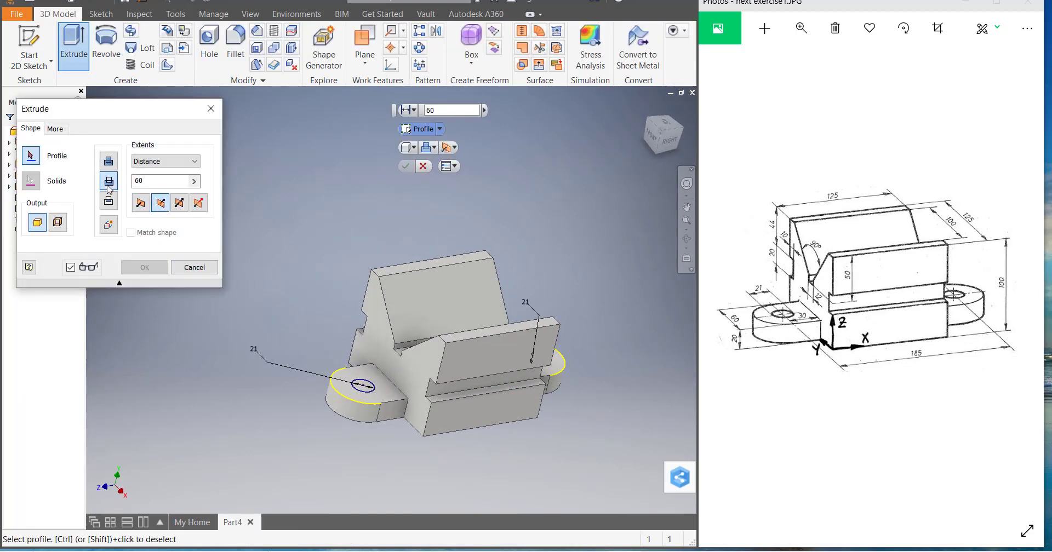
click(365, 392)
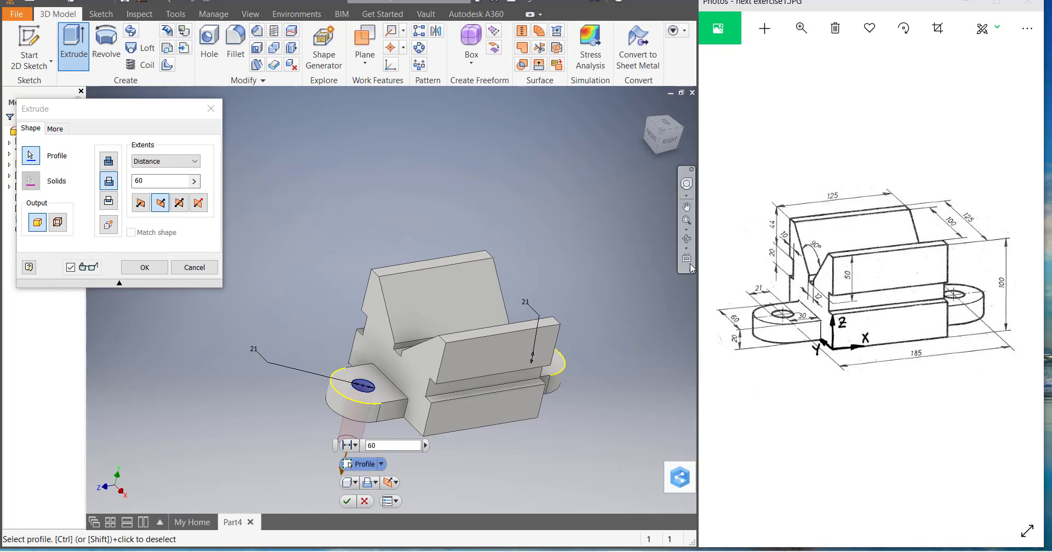
click(686, 238)
drag(530, 325, 499, 328)
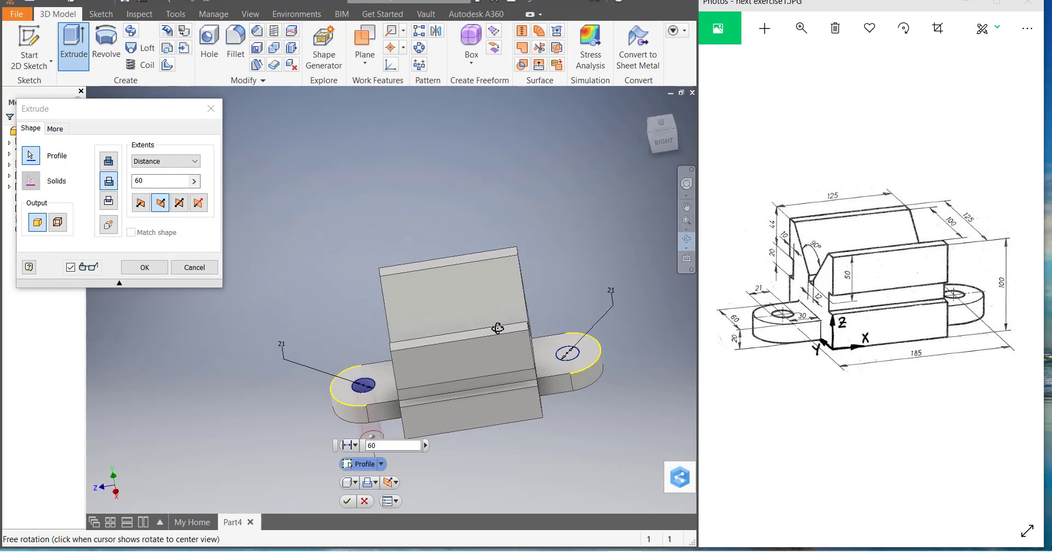
key(Escape)
click(576, 357)
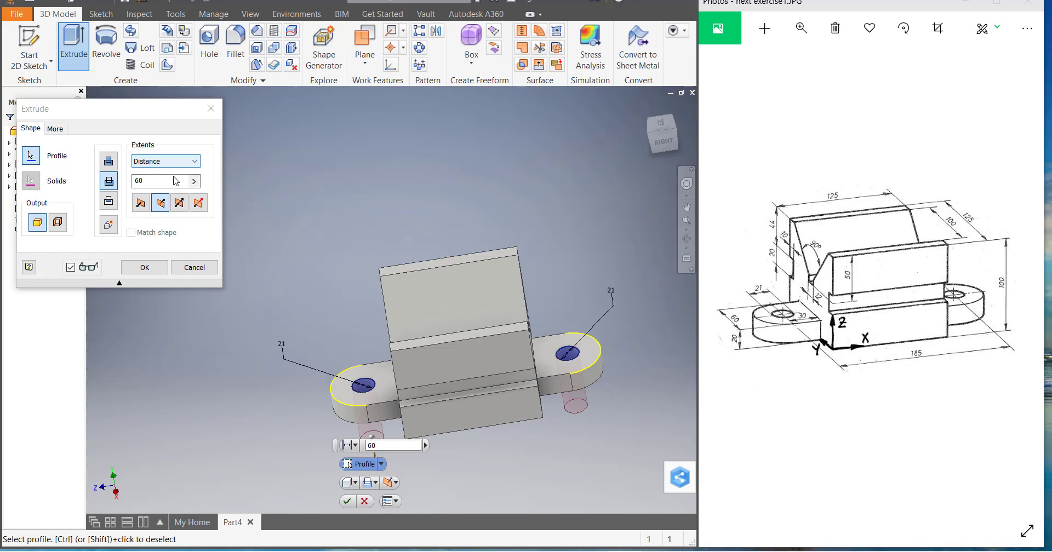
click(145, 267)
scroll(329, 252, down, 2)
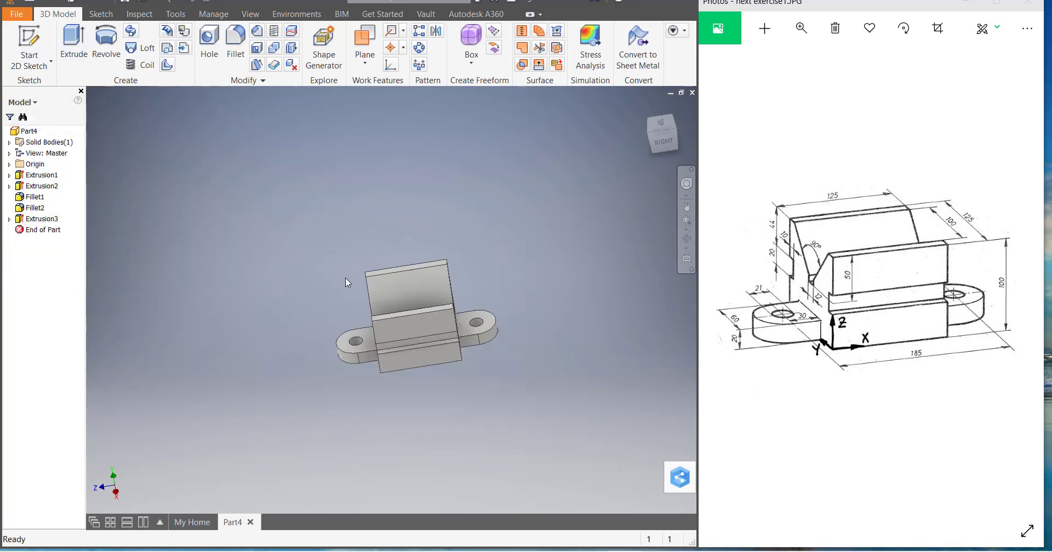
scroll(387, 316, up, 1)
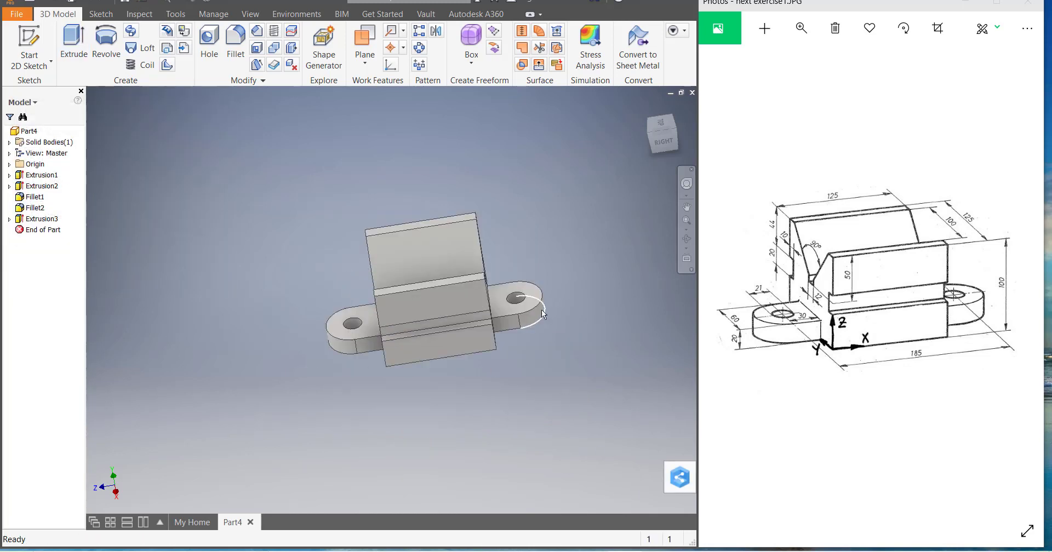
middle_drag(435, 308, 475, 295)
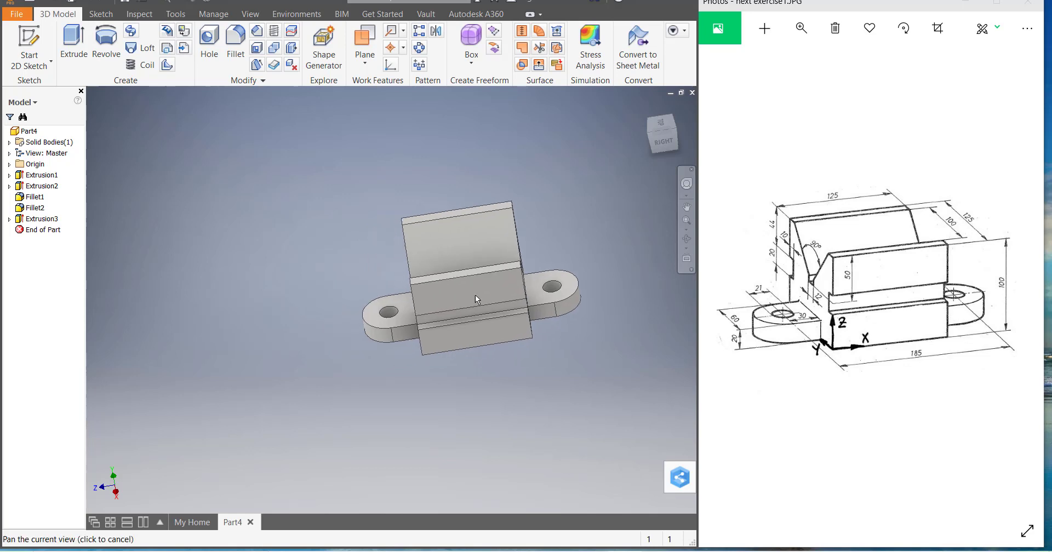
click(687, 241)
drag(356, 290, 487, 217)
click(622, 125)
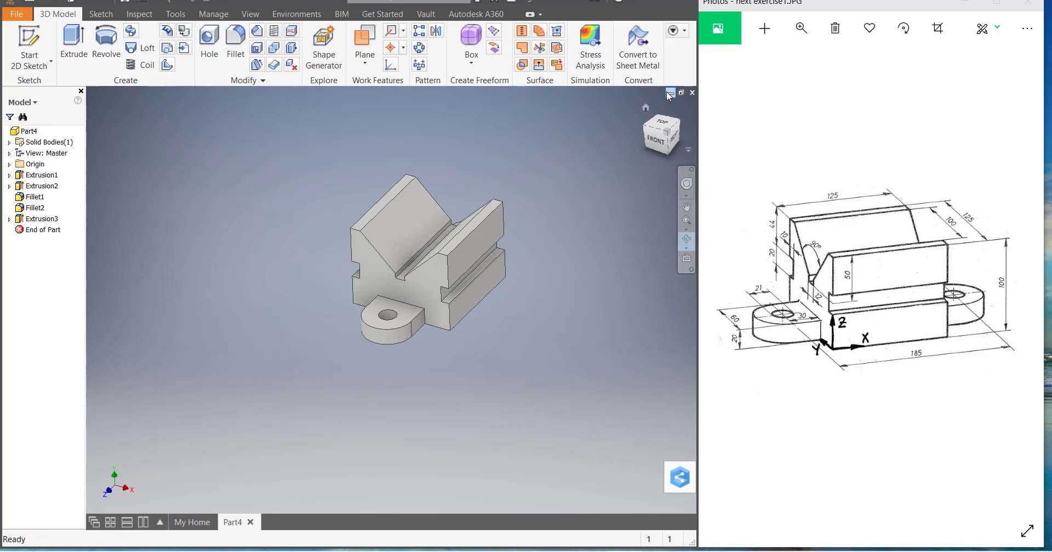
Create a maximized metric part from the Standard (mm).ipt template and show the cylinder-on-base reference drawing in Photos.
click(670, 94)
click(49, 61)
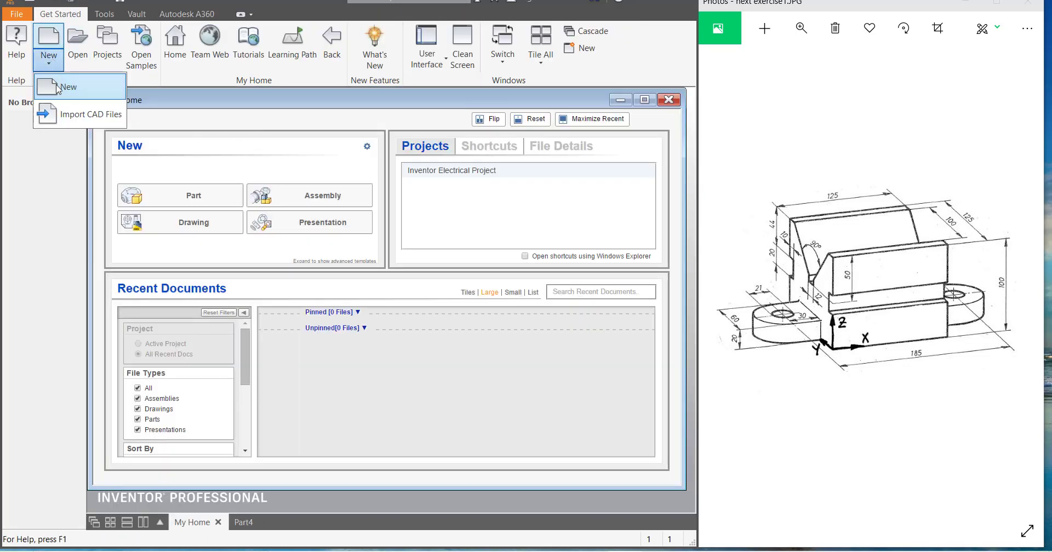
click(85, 99)
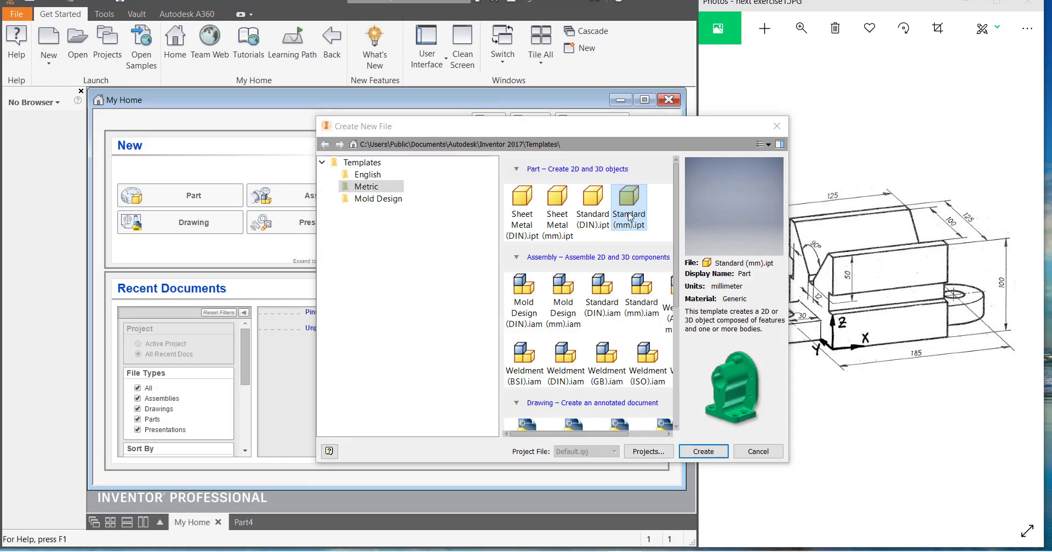
double_click(630, 216)
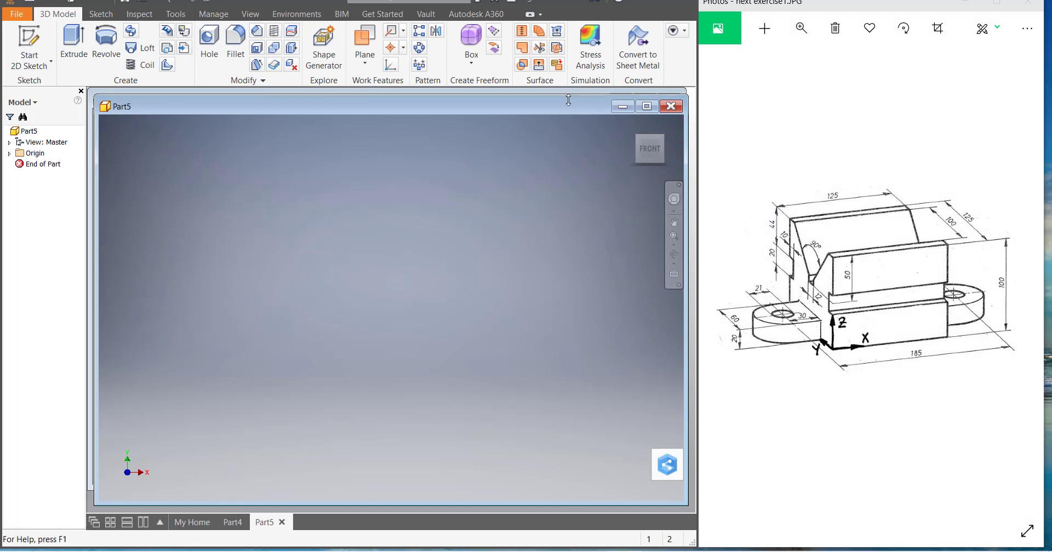
double_click(584, 111)
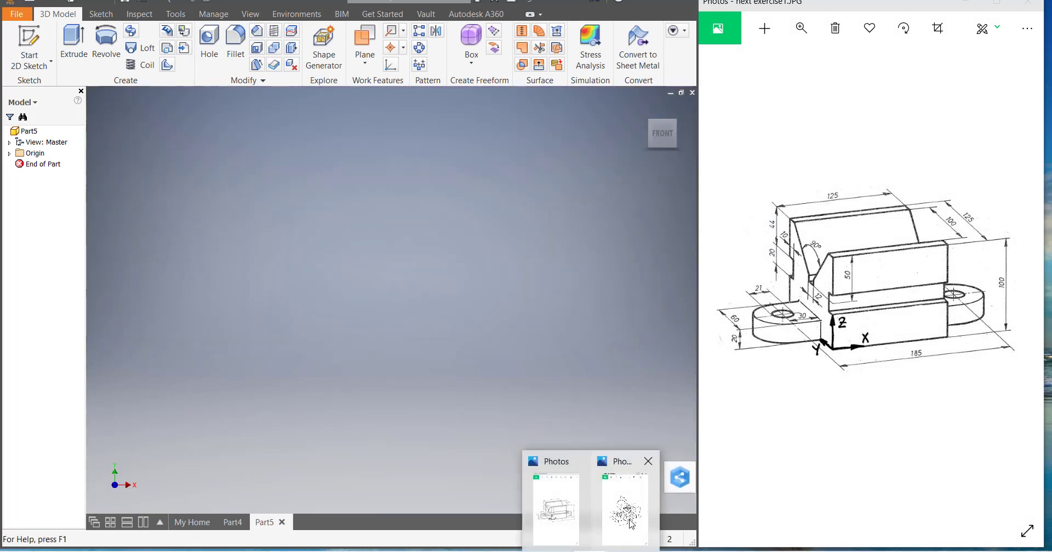
click(628, 496)
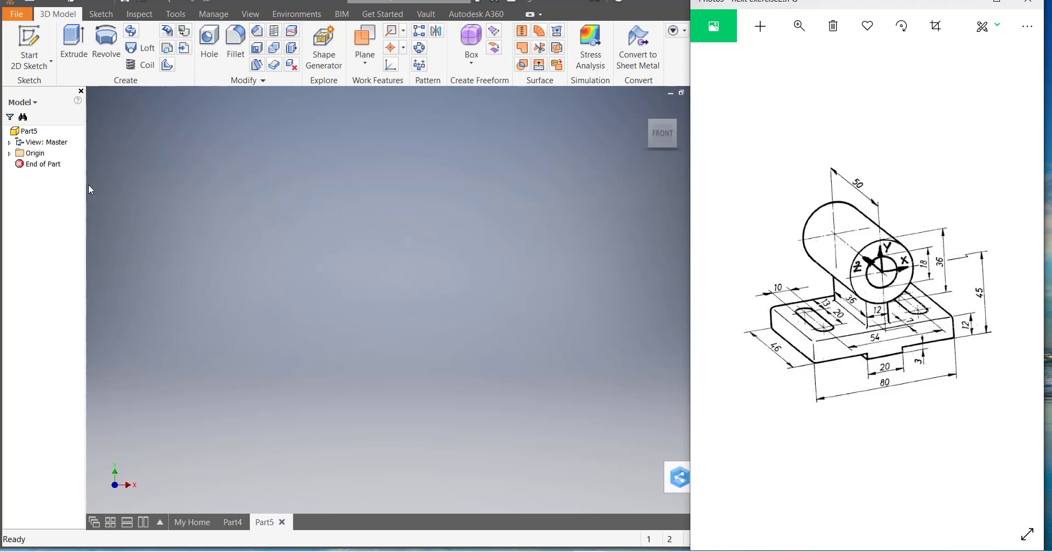
Start a 2D sketch on the YZ plane.
click(38, 69)
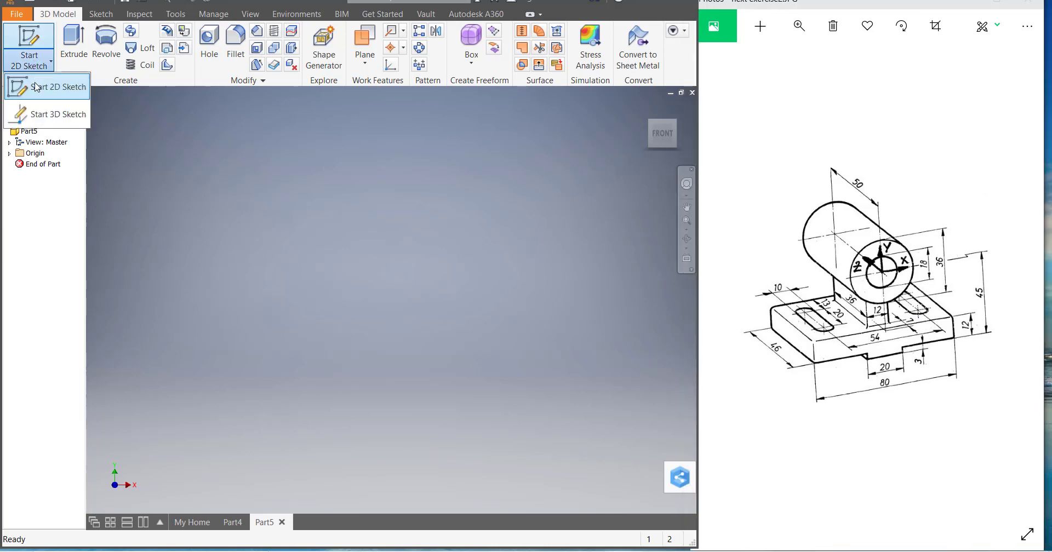
click(37, 87)
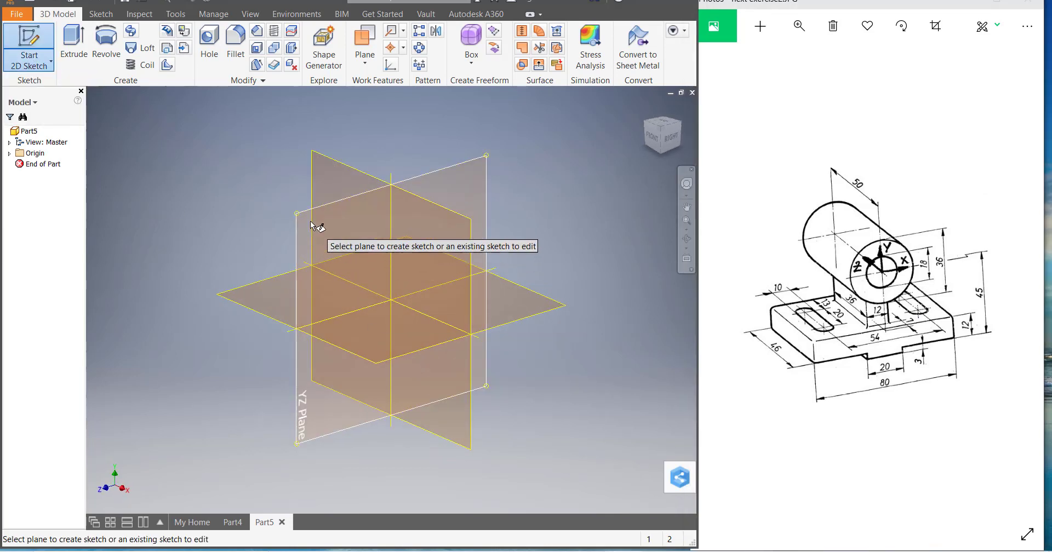
click(303, 214)
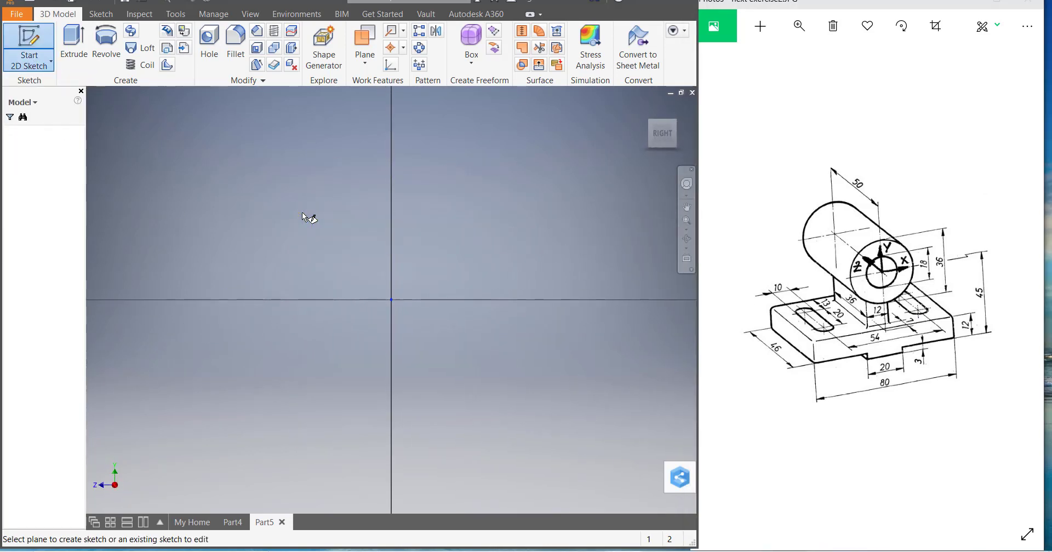
Draw a closed base outline from the origin, about 78 by 7.5 mm, with a 26 by 5 mm projection underneath.
click(73, 44)
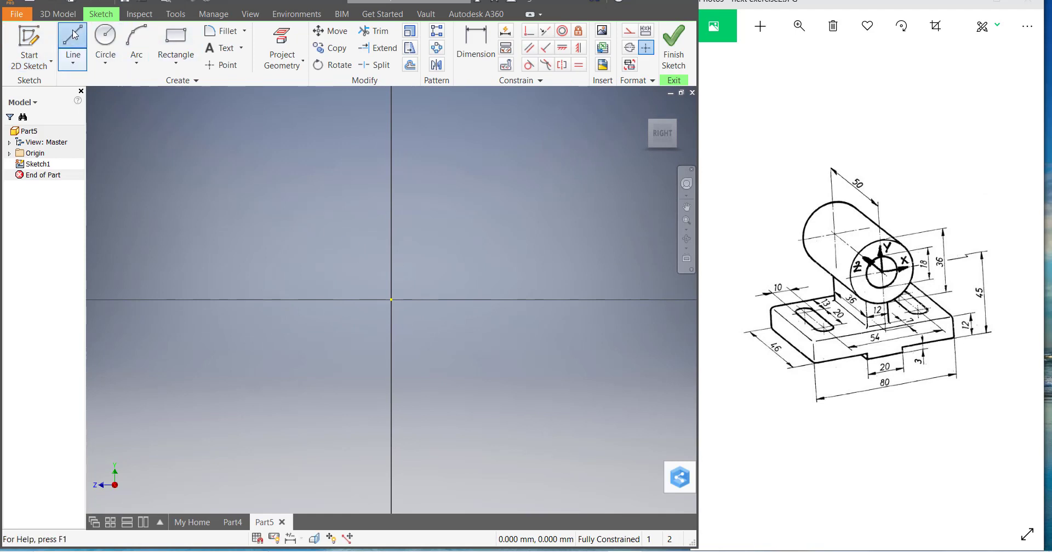
click(392, 307)
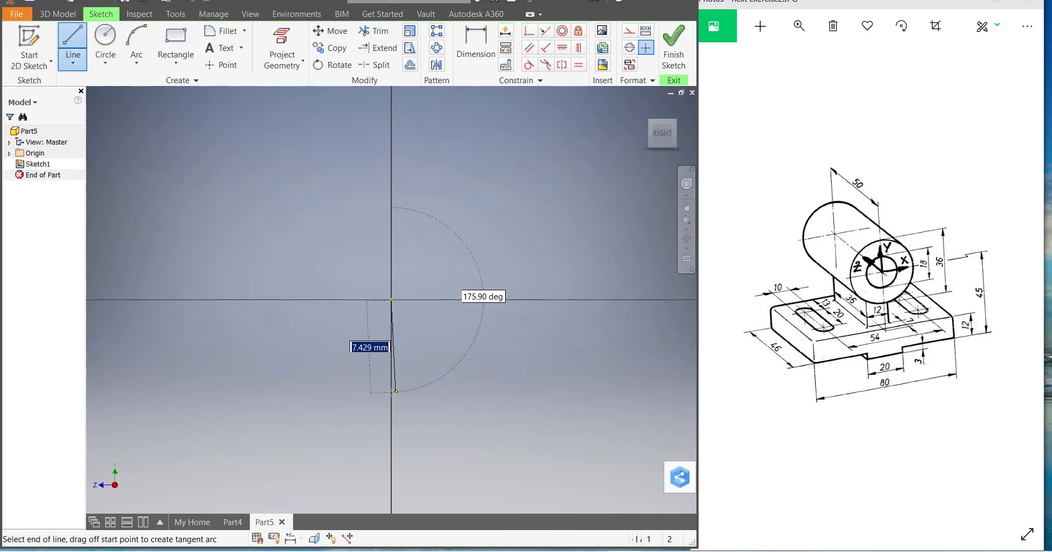
click(392, 392)
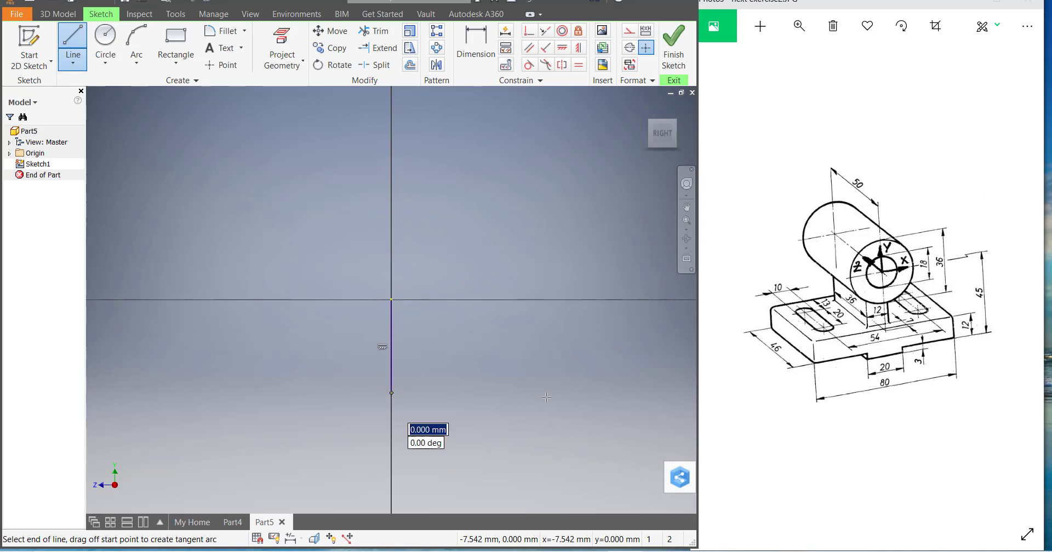
scroll(455, 392, down, 5)
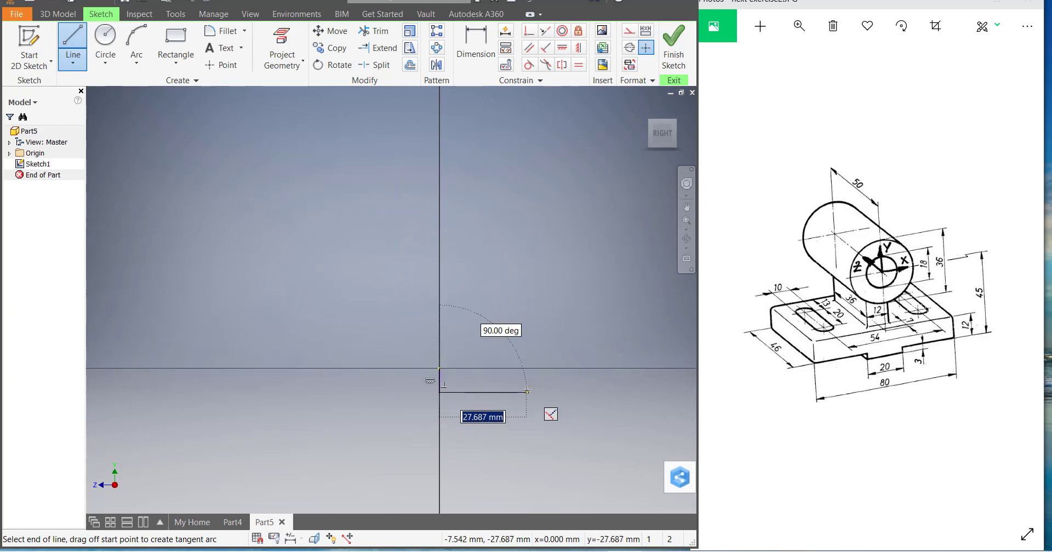
click(526, 398)
click(526, 408)
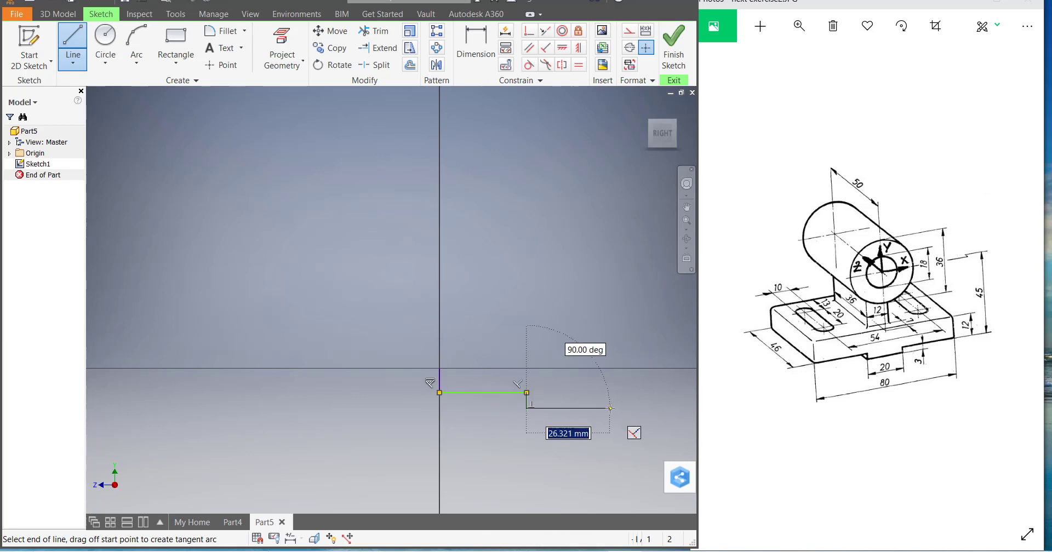
click(609, 409)
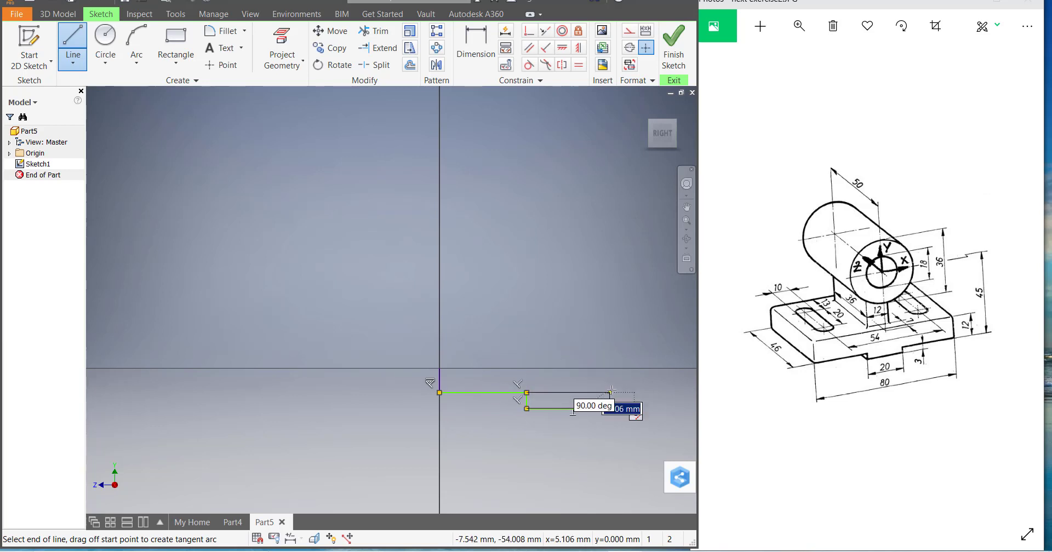
click(610, 393)
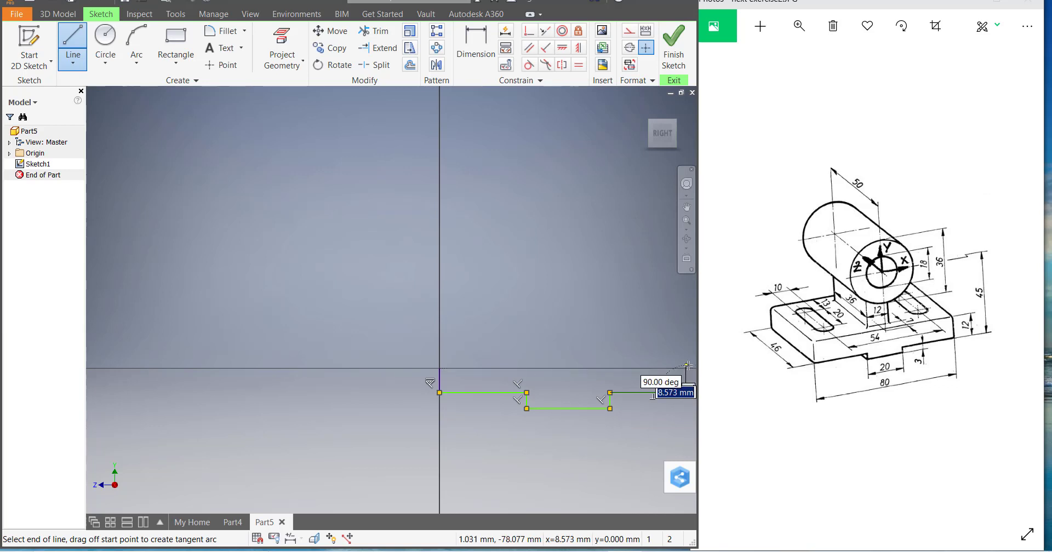
click(686, 393)
click(439, 369)
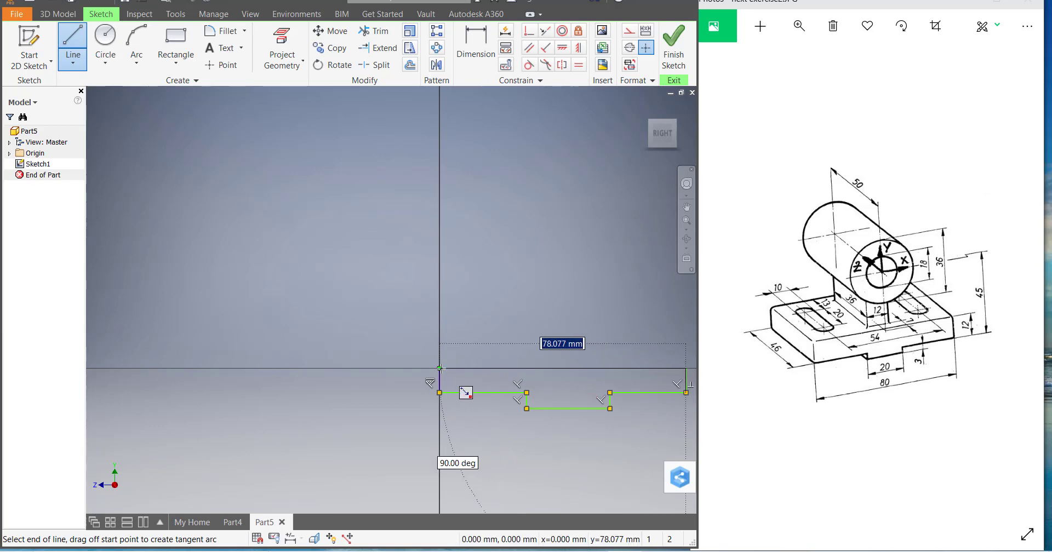
key(Escape)
Dimension the base's side height to 12 mm and the depth of the bottom projection to 3 mm.
scroll(523, 362, down, 5)
scroll(559, 378, up, 3)
scroll(554, 378, up, 3)
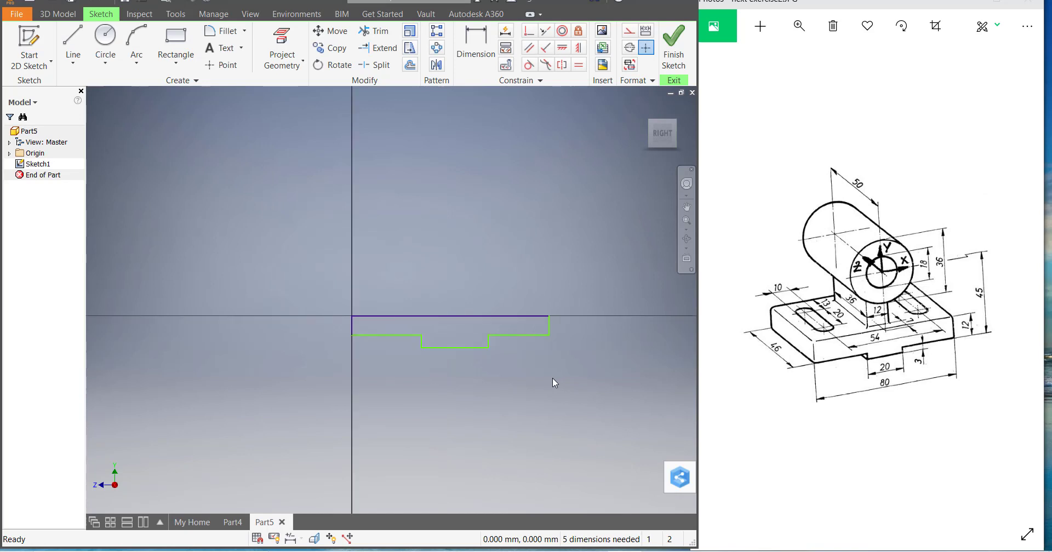
click(485, 46)
click(350, 323)
click(314, 325)
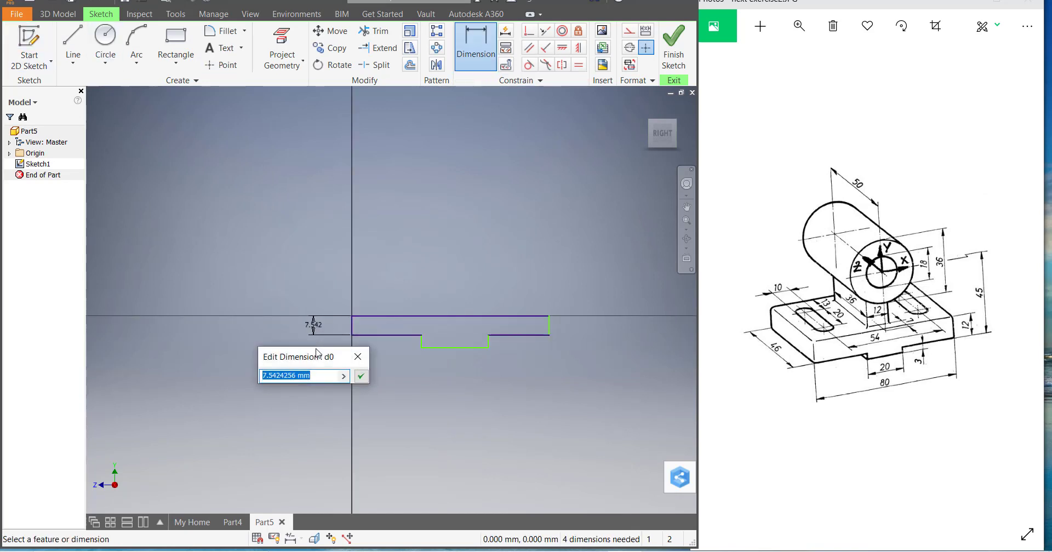
text(12)
key(Return)
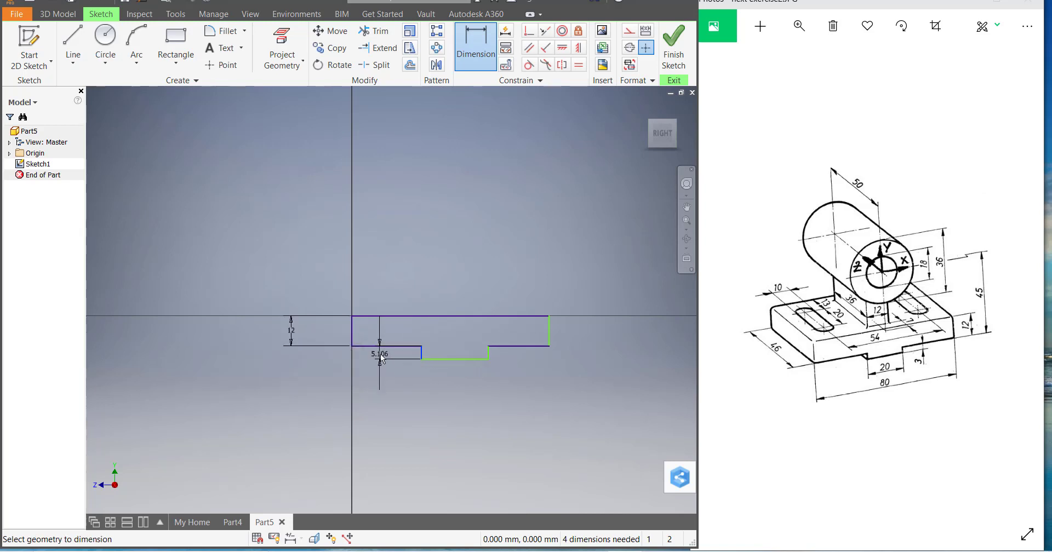
click(381, 359)
text(3)
key(Return)
Dimension the overall width between the two outer sides of the base to 80 mm.
click(351, 336)
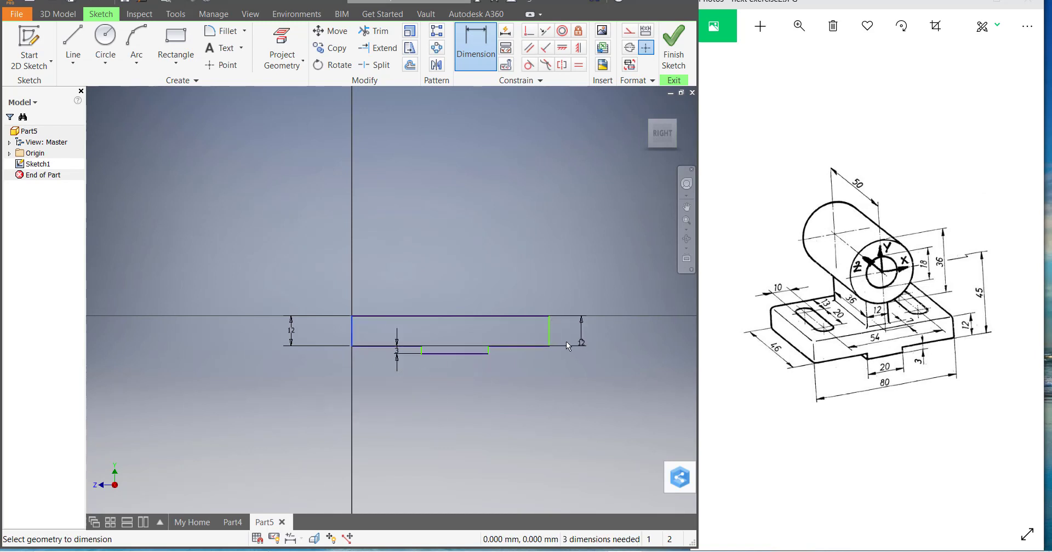
click(549, 333)
click(476, 408)
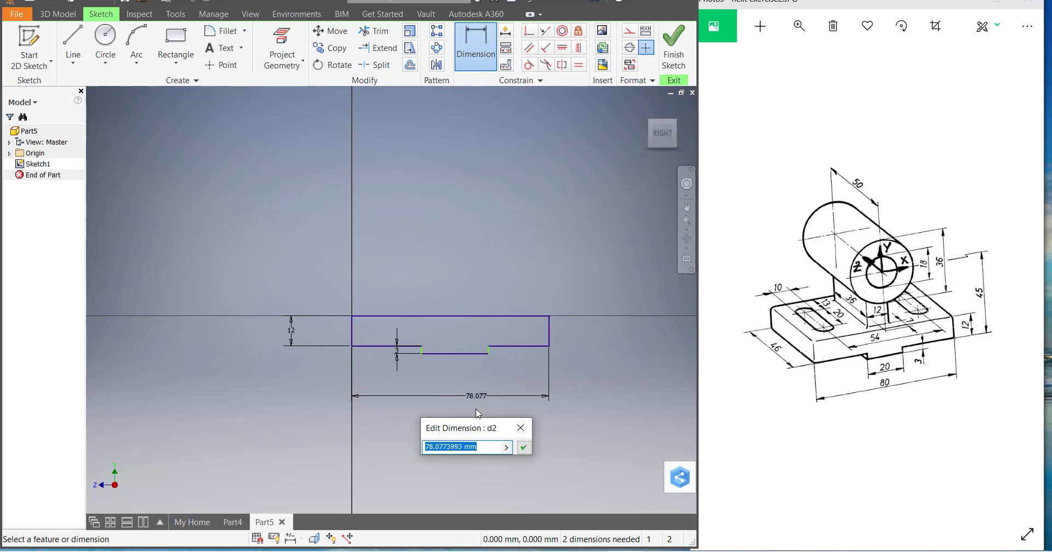
text(80)
key(Return)
Dimension the distance from the base side at the origin to the nearer side of the projection to 30 mm.
scroll(438, 380, up, 5)
scroll(422, 333, down, 4)
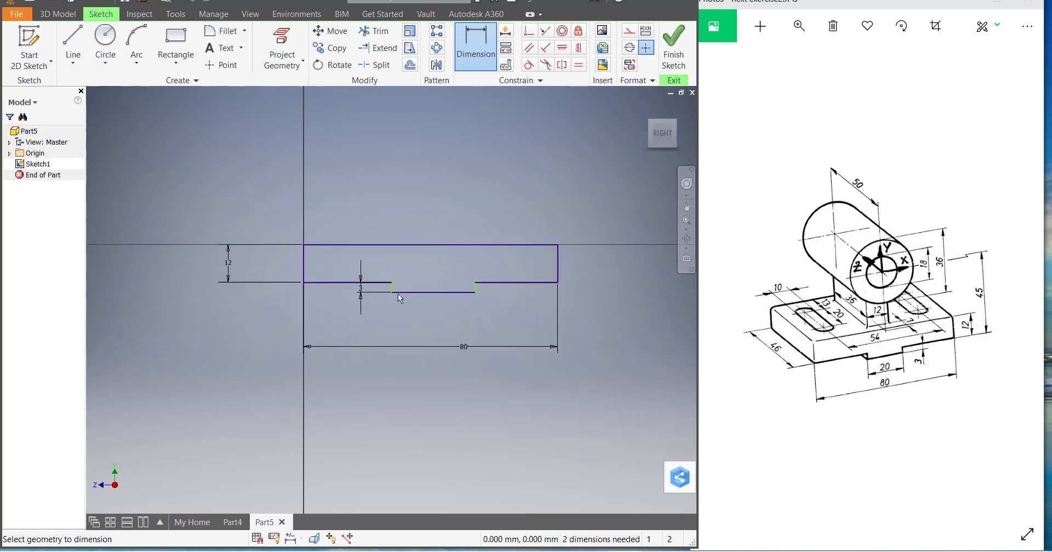
click(392, 287)
click(304, 258)
click(330, 324)
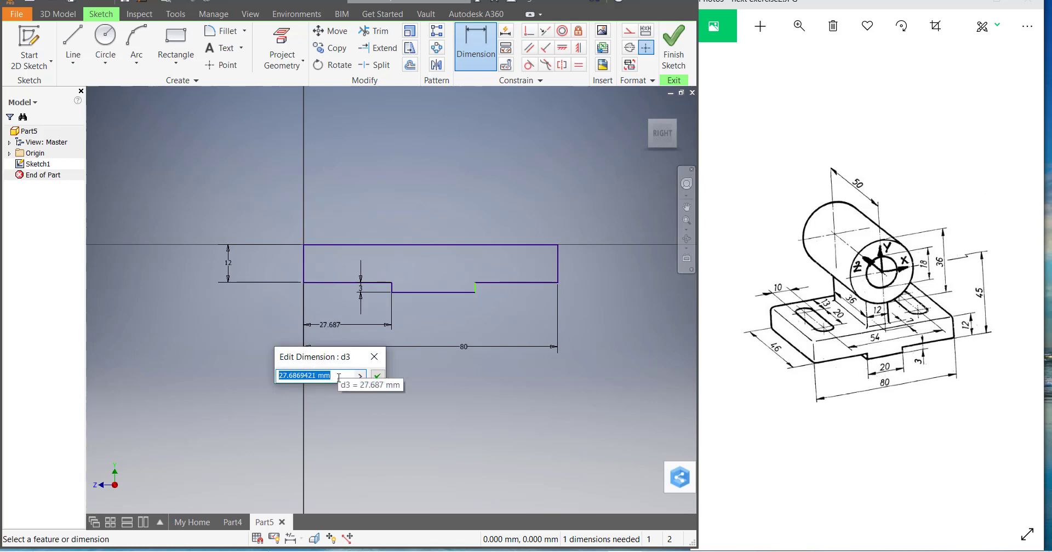
text(30)
key(Return)
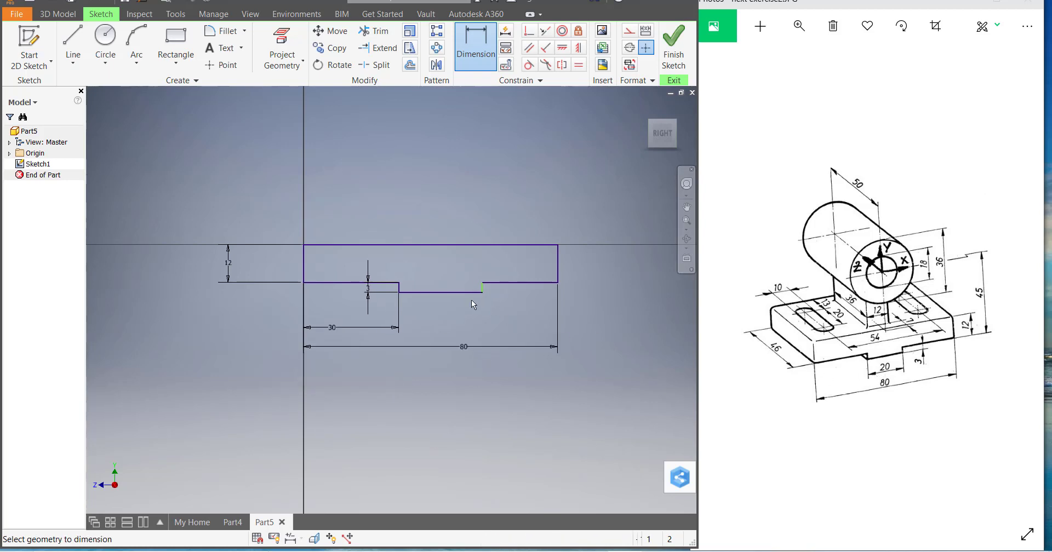
Dimension the width of the bottom projection to 20 mm and finish the sketch.
click(461, 296)
click(456, 320)
text(20)
key(Return)
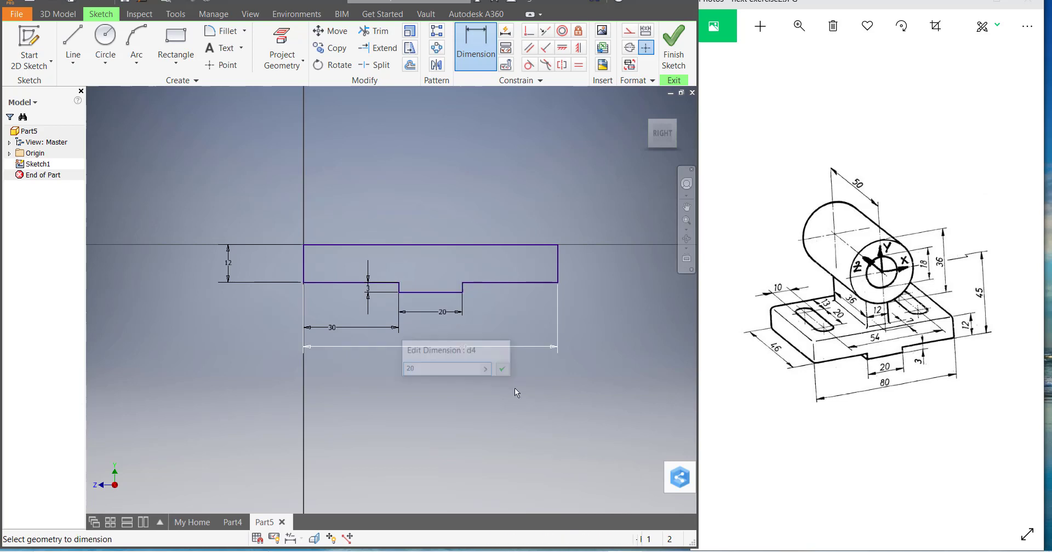
click(675, 54)
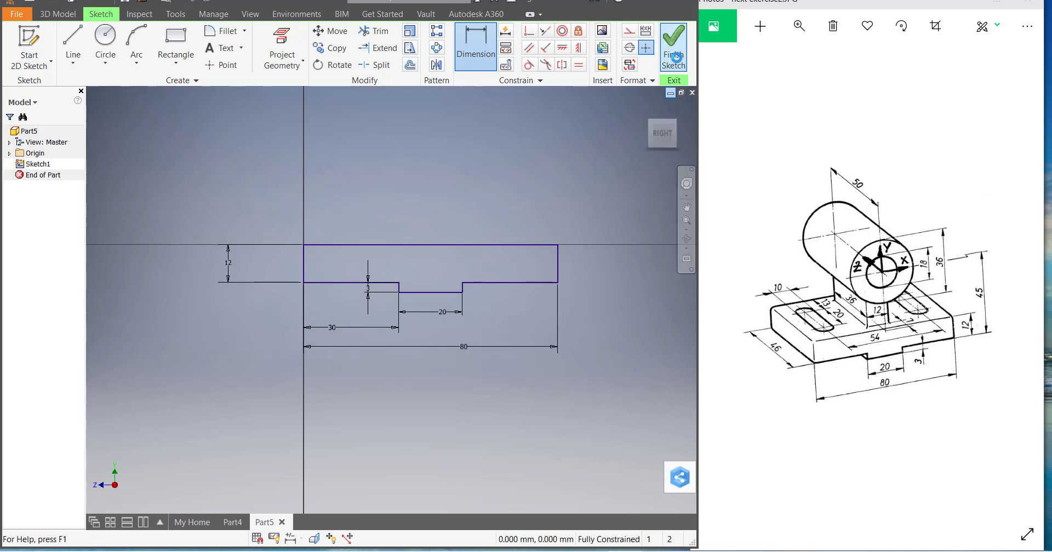
Extrude the base profile 46 mm in the reverse direction, behind the sketch plane.
scroll(366, 249, down, 6)
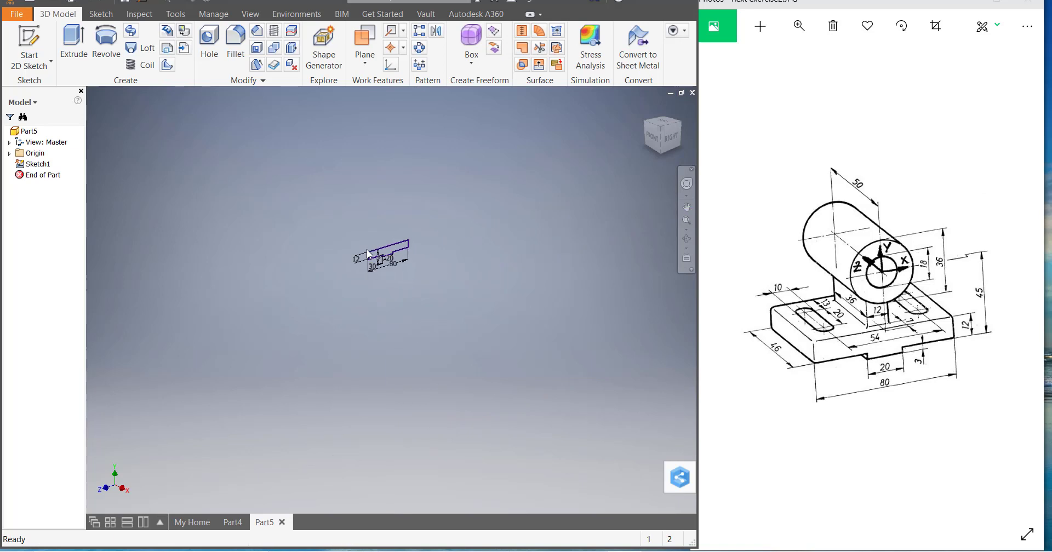
scroll(367, 243, up, 4)
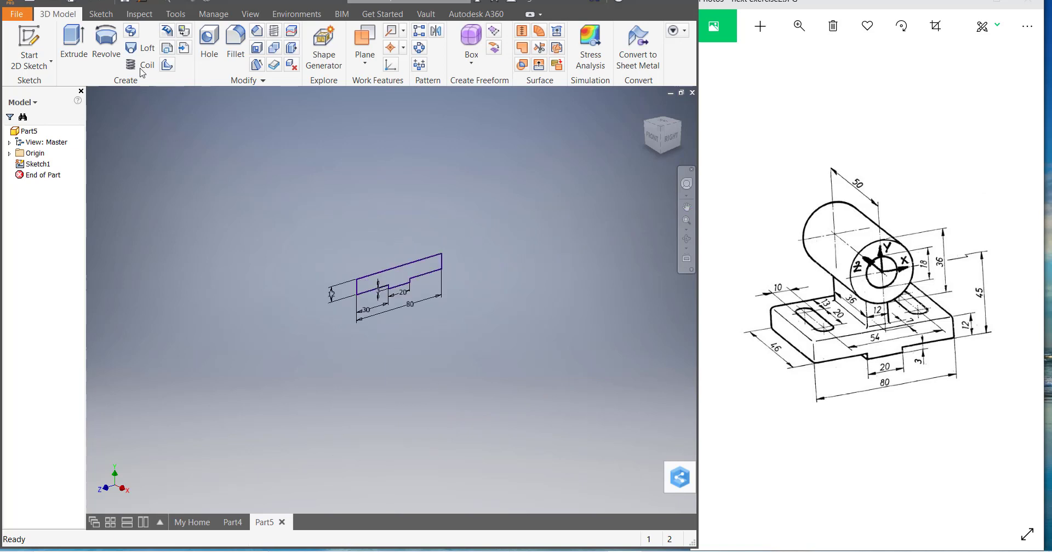
key(e)
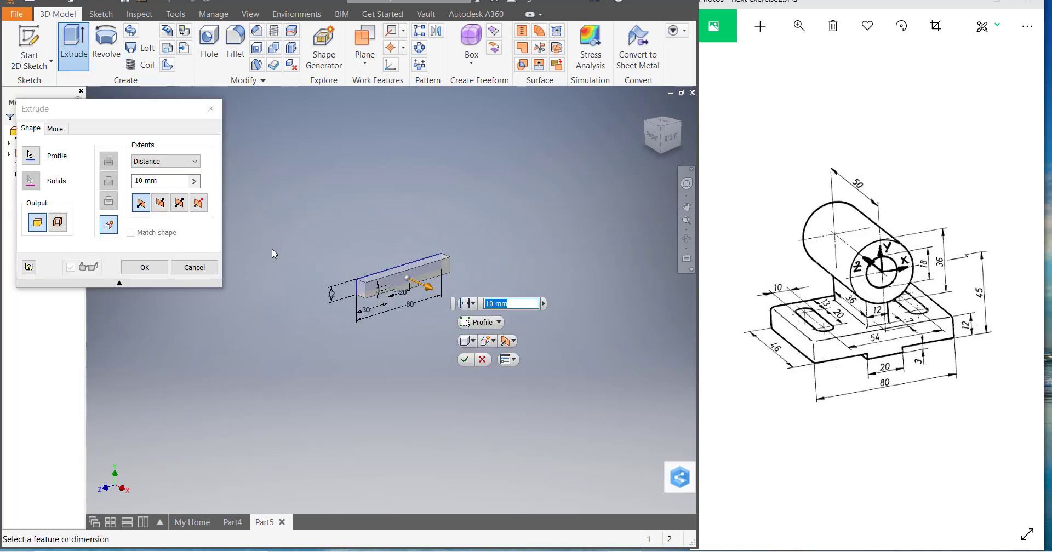
drag(426, 283, 371, 254)
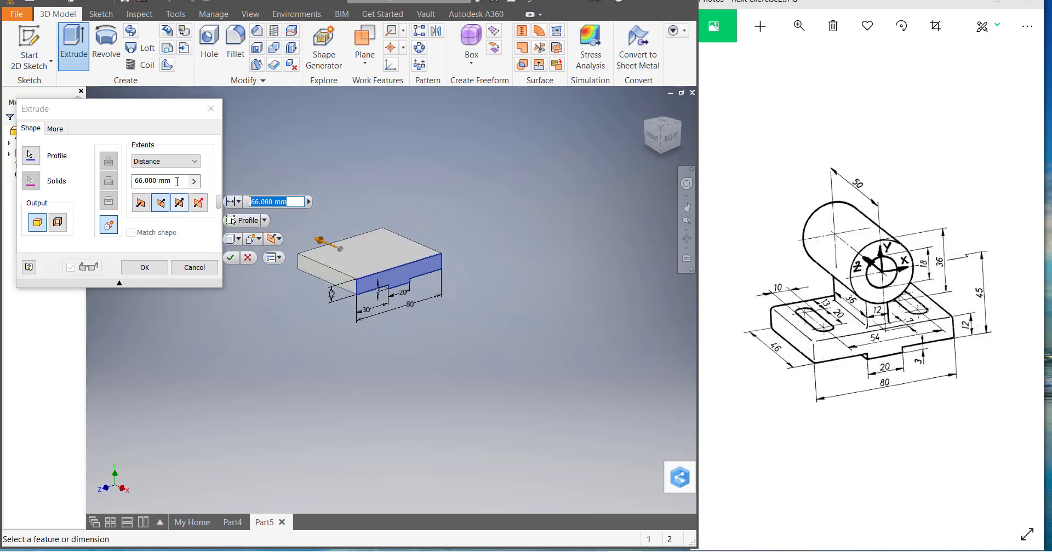
click(137, 181)
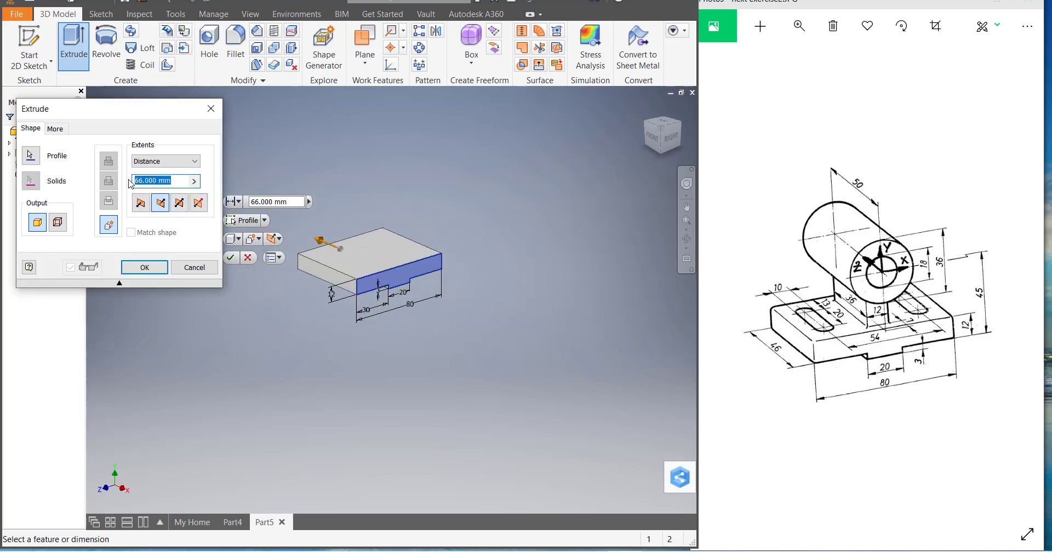
text(46)
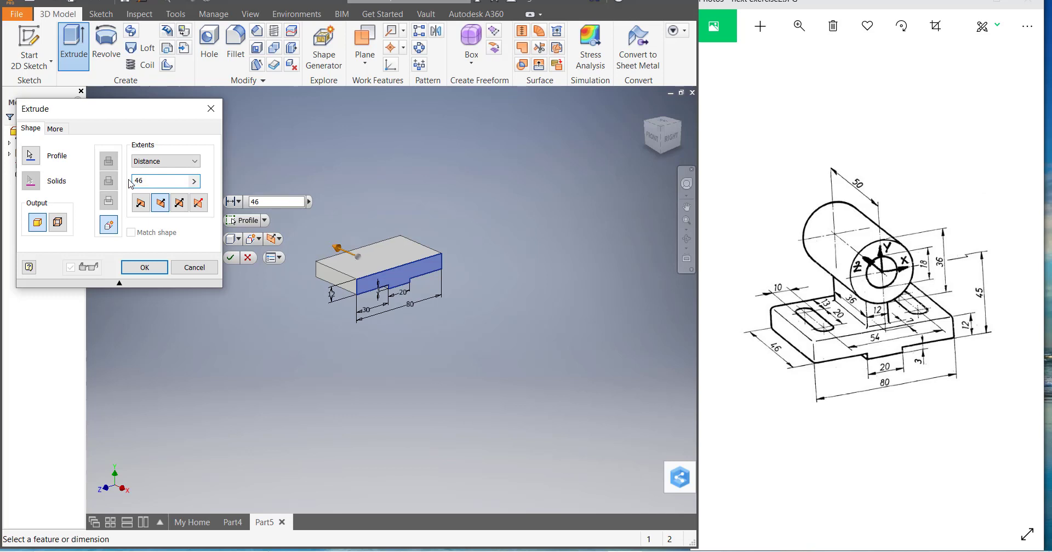
key(Return)
Create a work plane offset 2 mm outward from the front face of the base that shows the stepped profile.
scroll(380, 281, up, 3)
scroll(548, 239, down, 3)
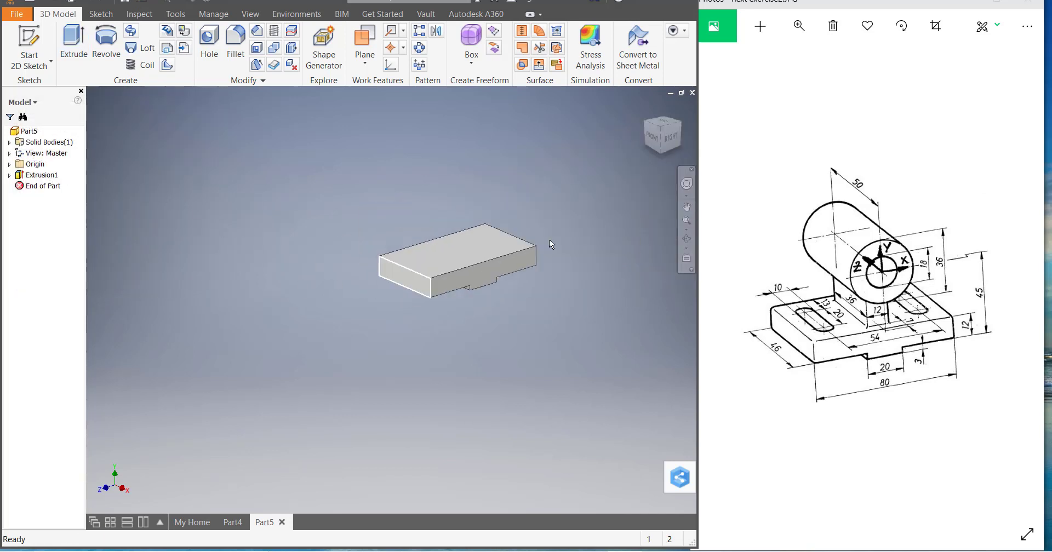
scroll(527, 231, up, 2)
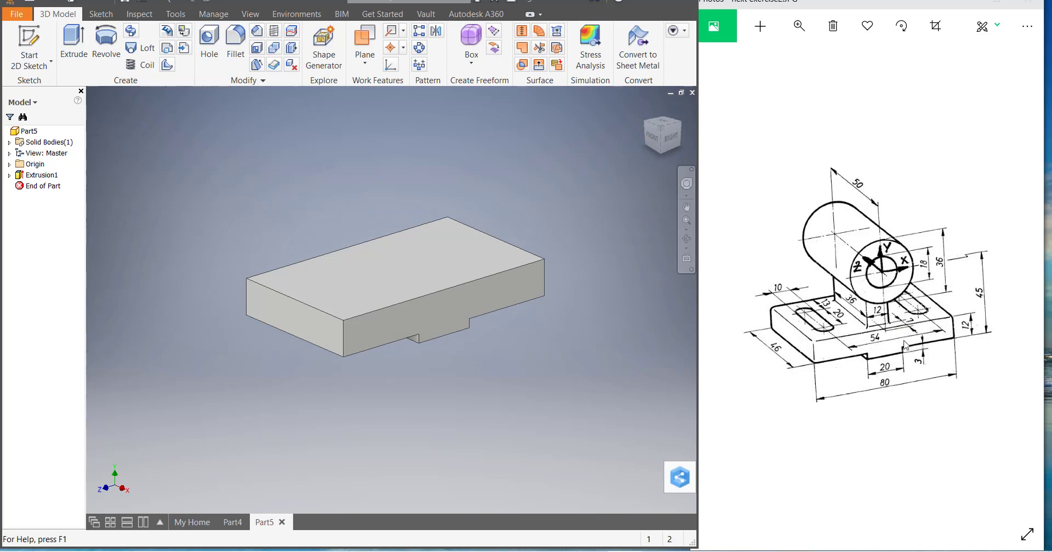
click(455, 315)
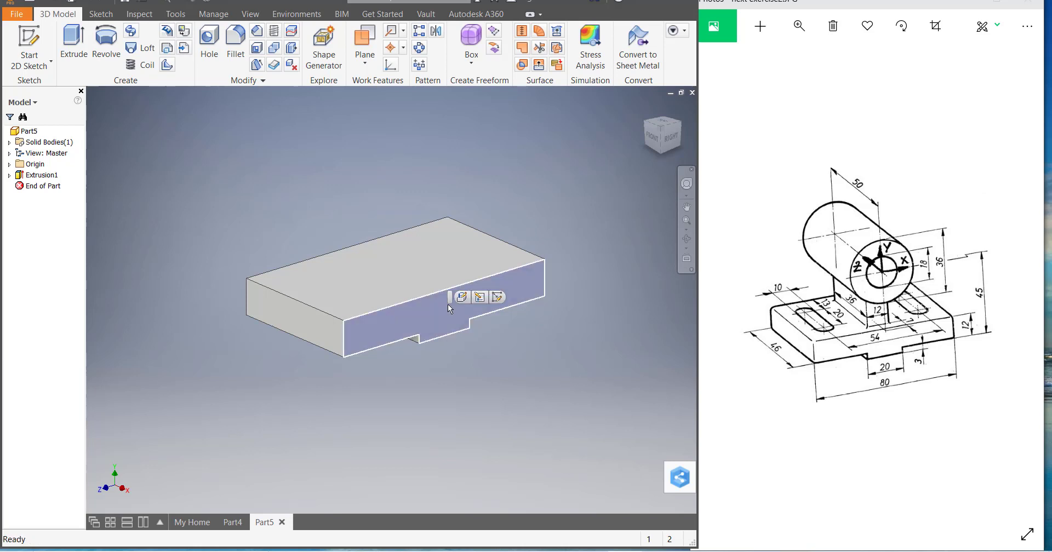
click(365, 59)
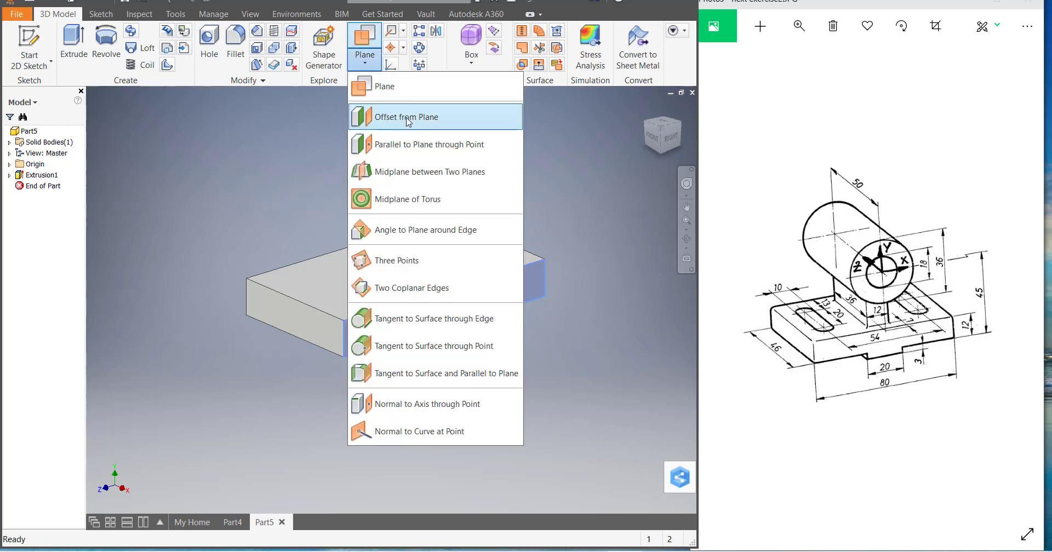
click(402, 116)
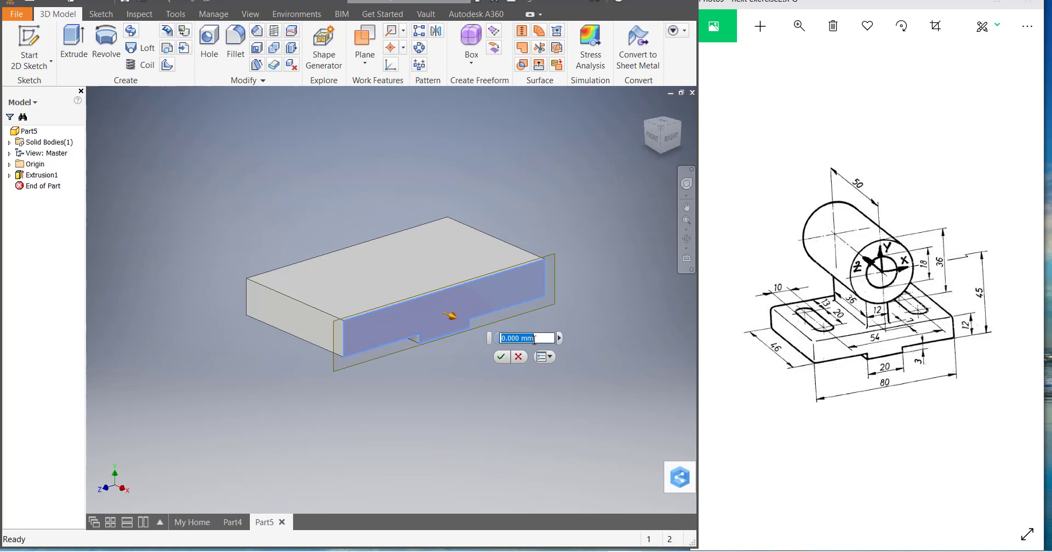
text(2)
key(Return)
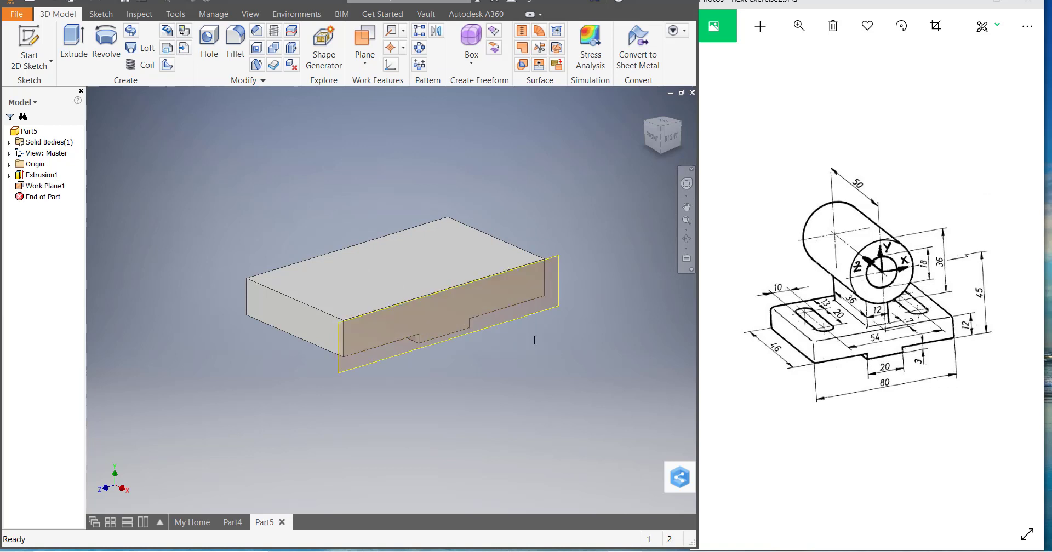
Sketch two concentric circles above the base on the new offset work plane, the outer one about 46 mm in diameter.
click(57, 186)
right_click(57, 188)
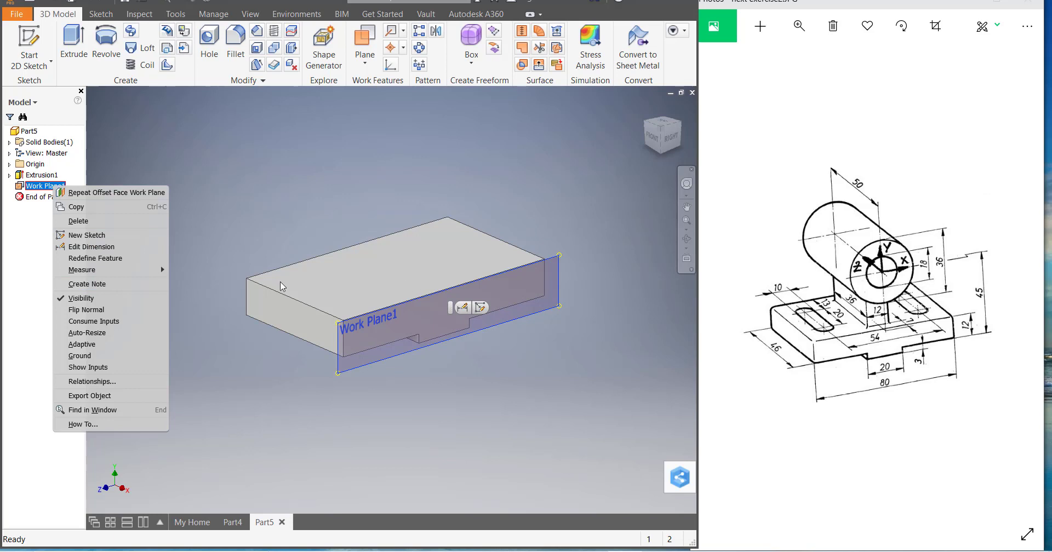
click(114, 237)
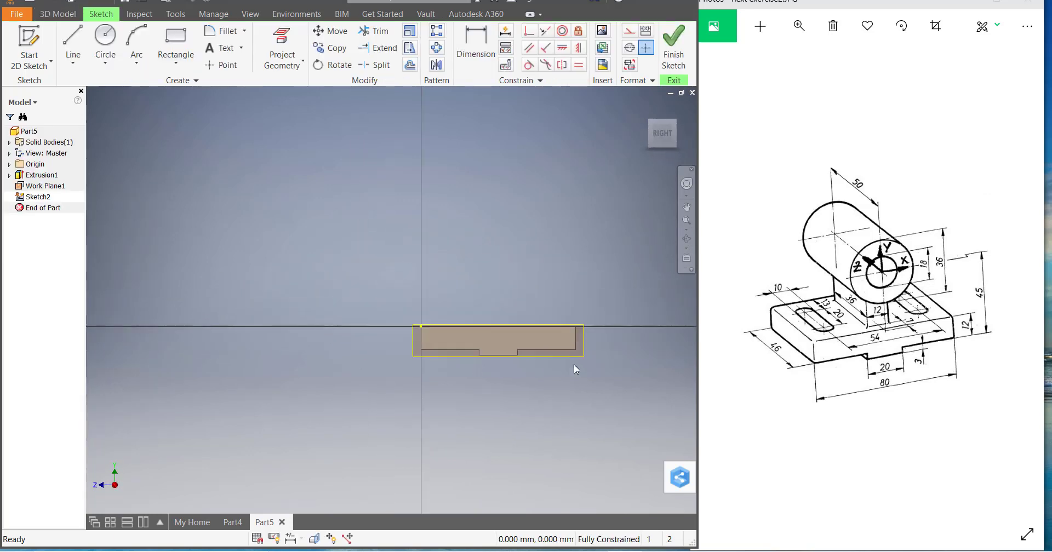
click(105, 41)
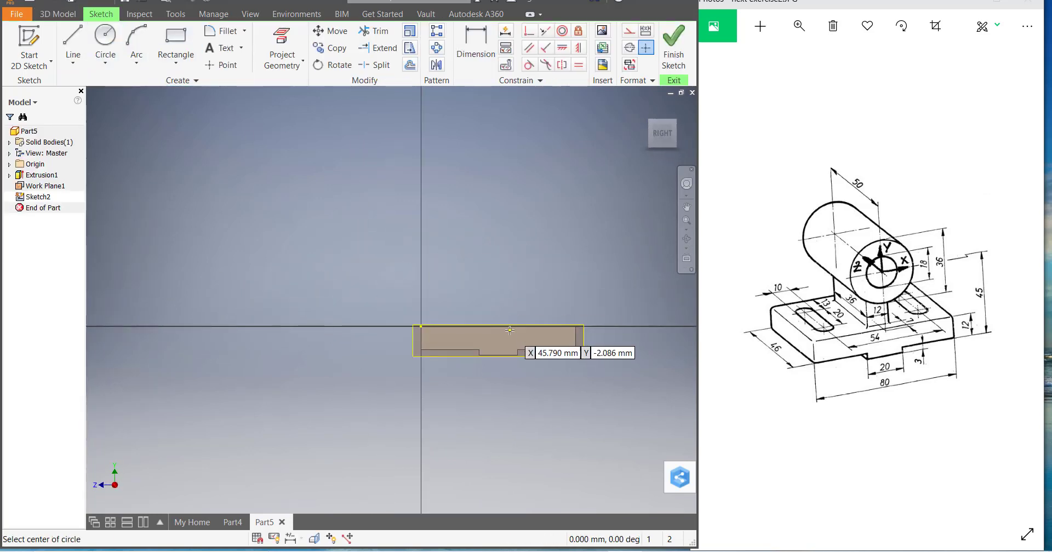
click(500, 221)
click(530, 252)
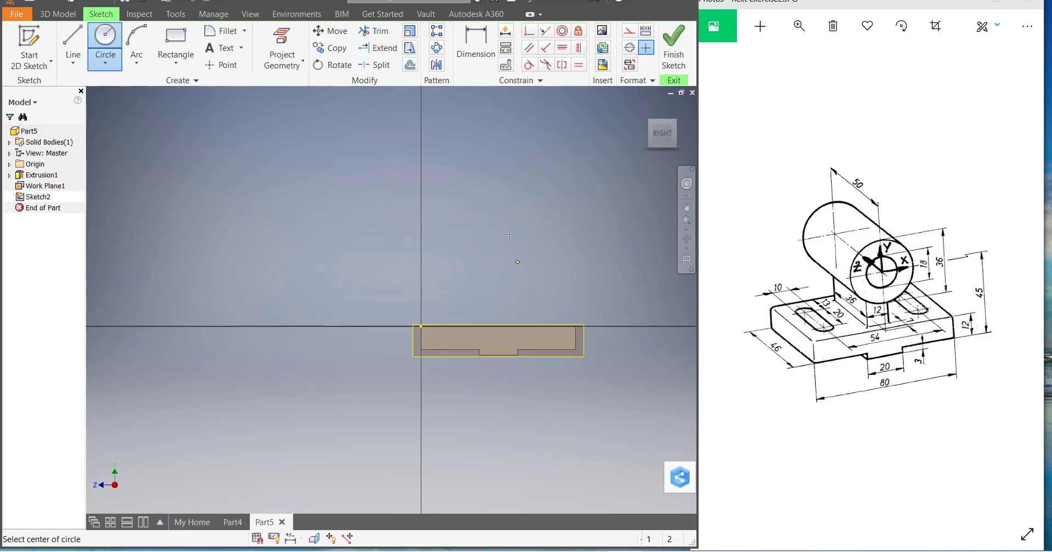
click(500, 221)
click(519, 240)
Dimension the outer circle's diameter to 36 mm and the inner circle's diameter to 18 mm.
click(475, 44)
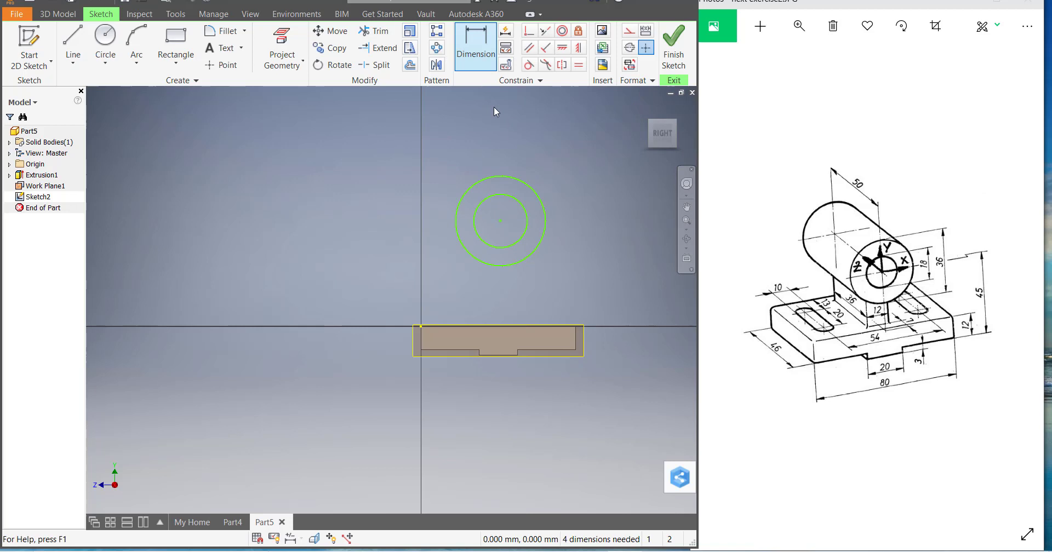
click(530, 191)
click(560, 139)
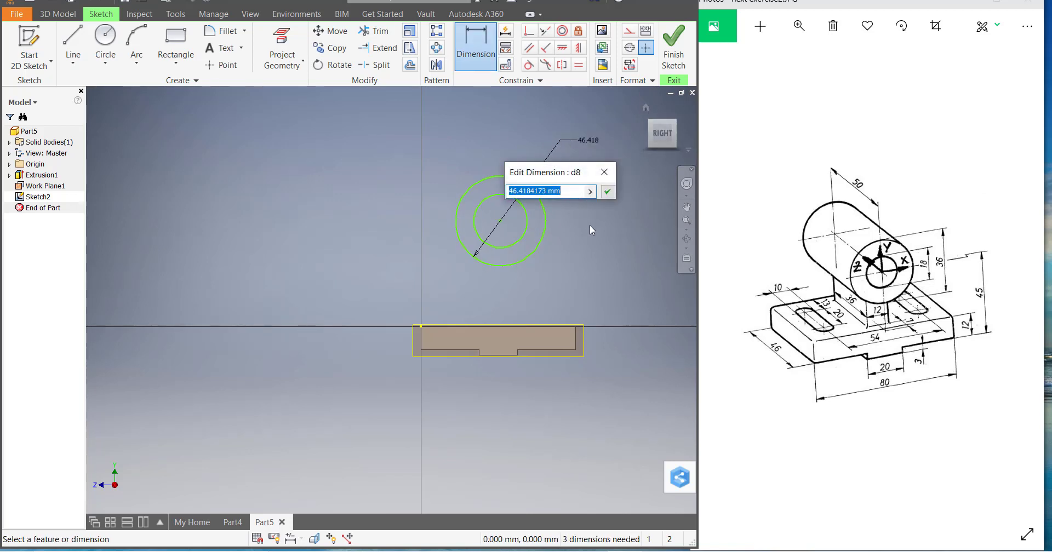
text(36)
key(Return)
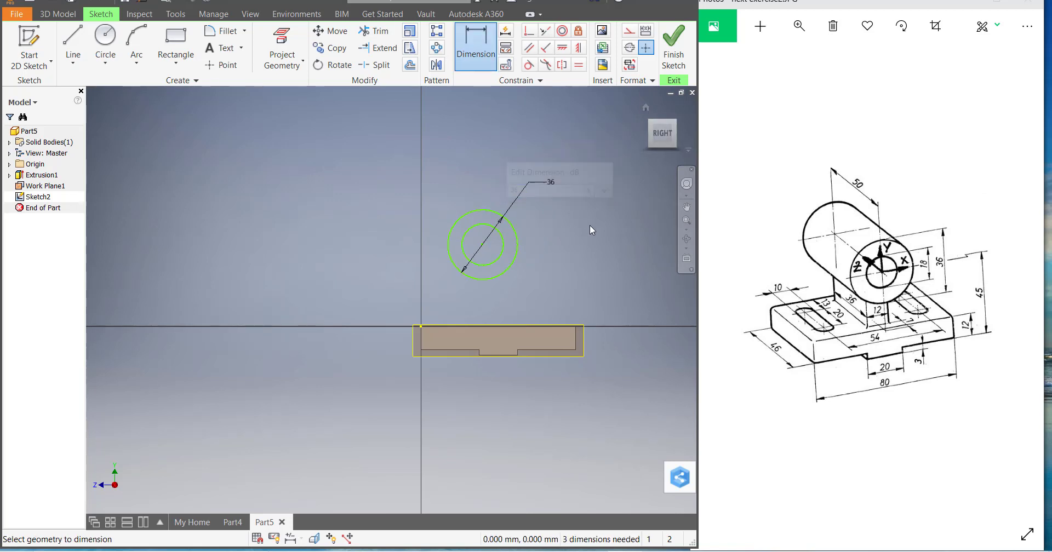
click(507, 244)
click(542, 225)
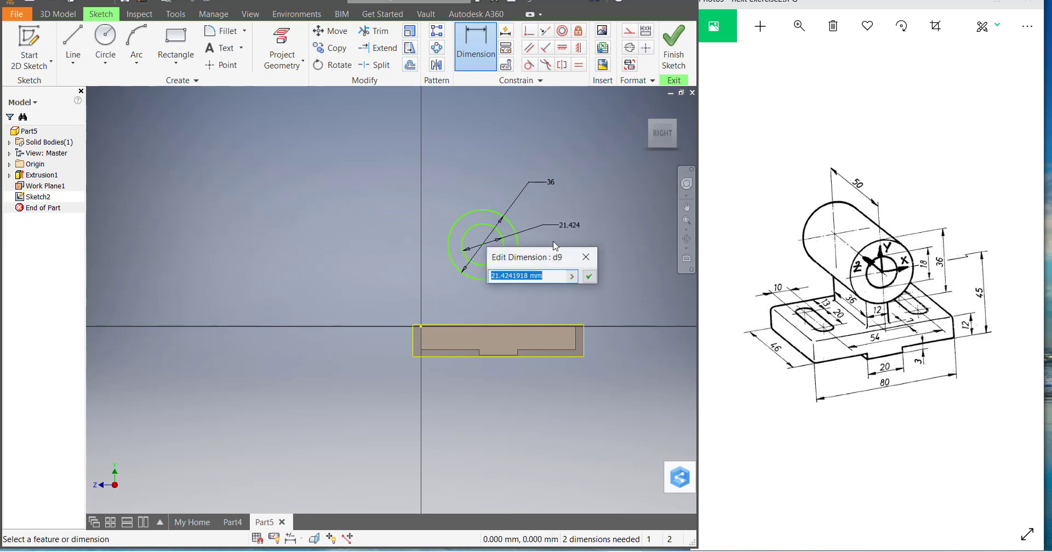
text(18)
key(Return)
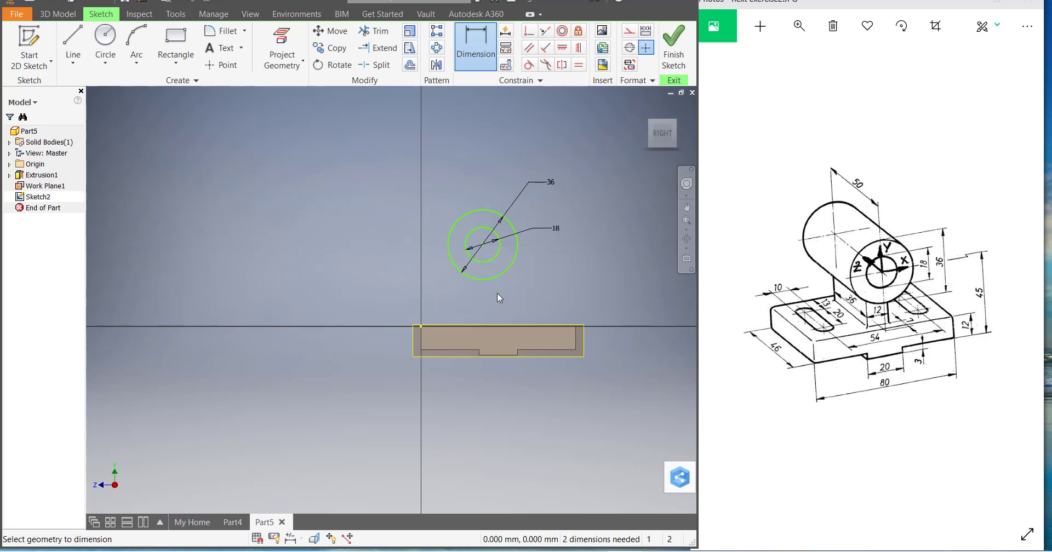
Dimension the vertical distance from the base's underside beside the projection to the circles' centre to 45 mm.
scroll(474, 300, up, 3)
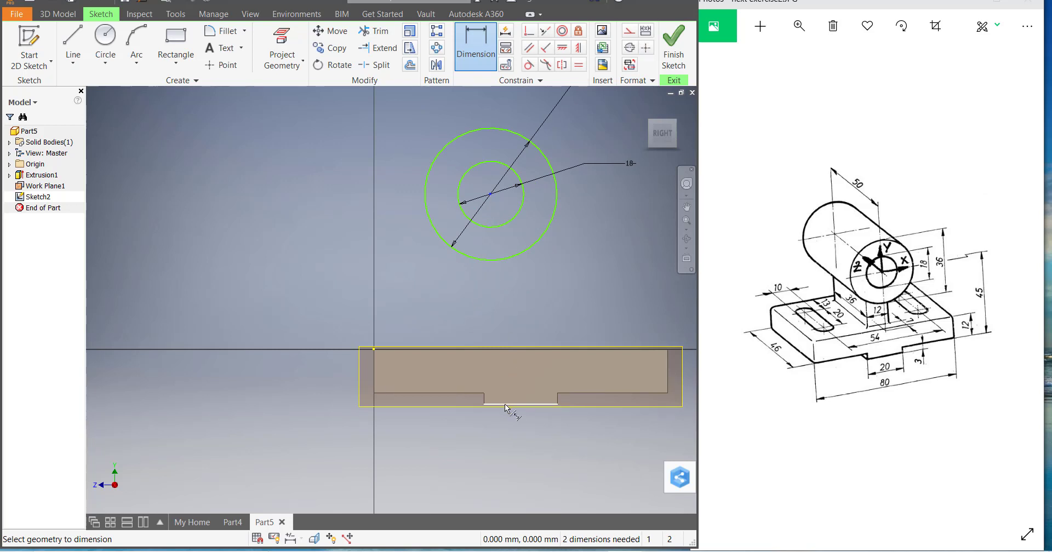
click(586, 393)
click(491, 194)
click(211, 298)
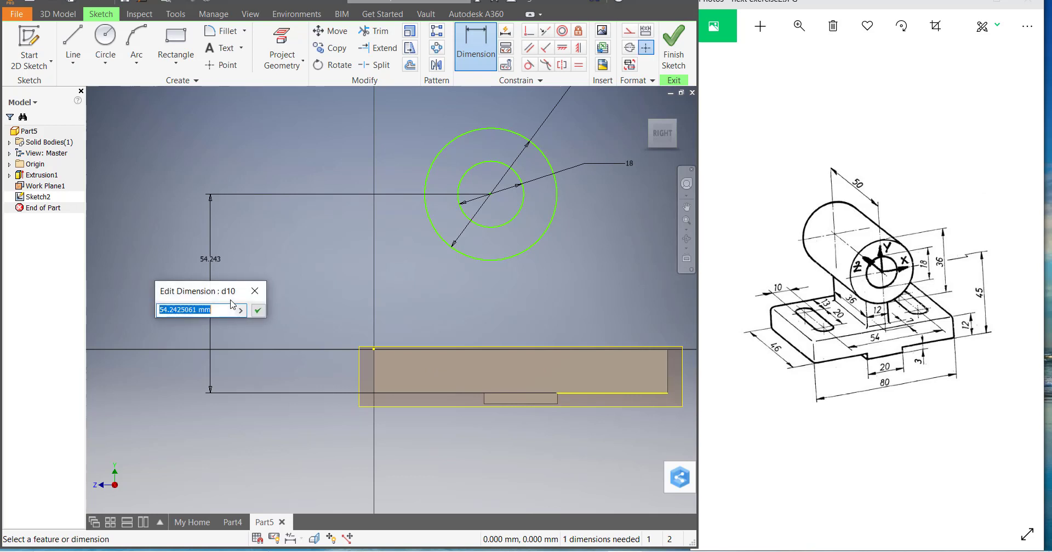
text(45)
key(Return)
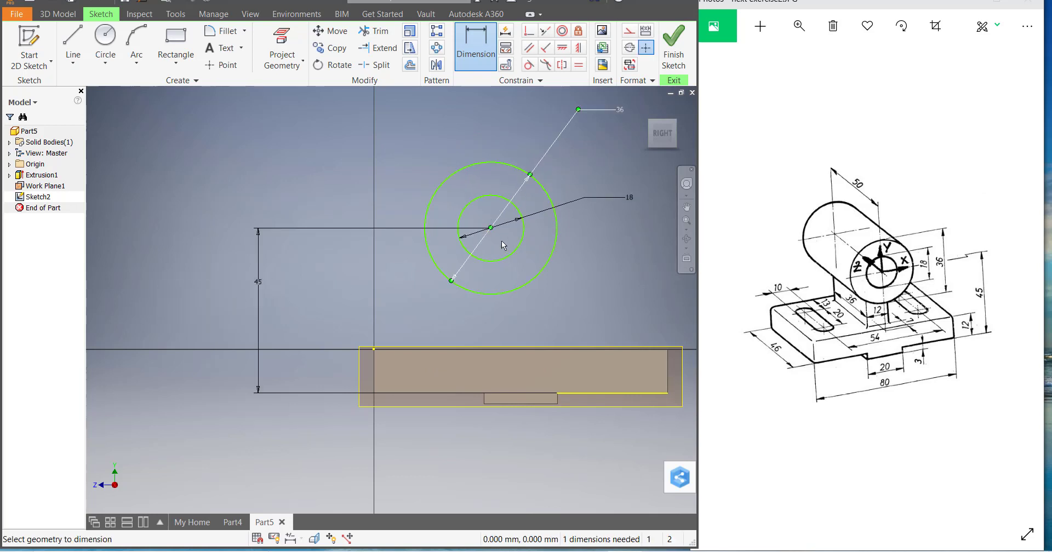
Dimension the horizontal distance from the base side at the origin to the circles' centre to 40 mm and finish the sketch.
click(375, 364)
click(491, 227)
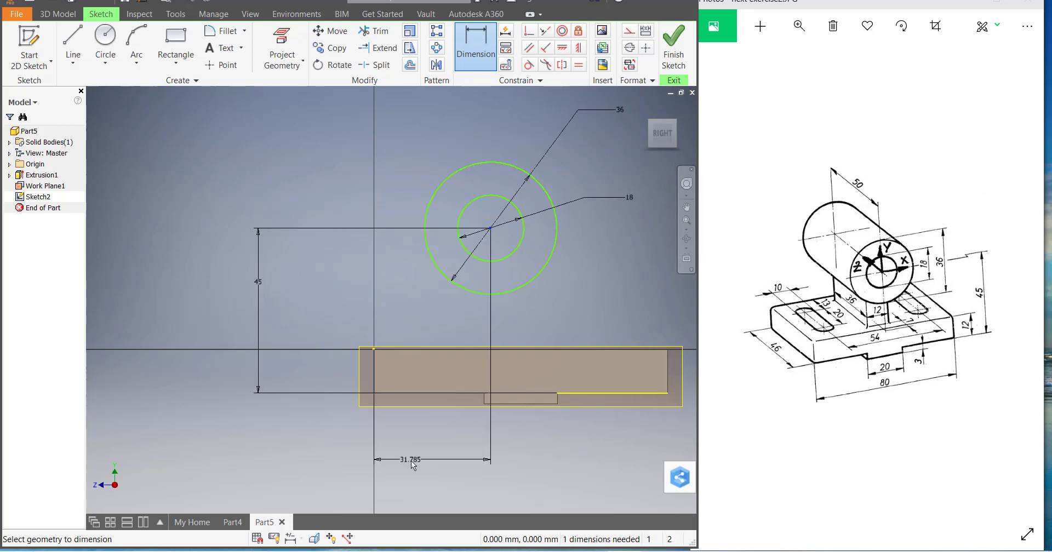
click(417, 462)
text(40)
key(Return)
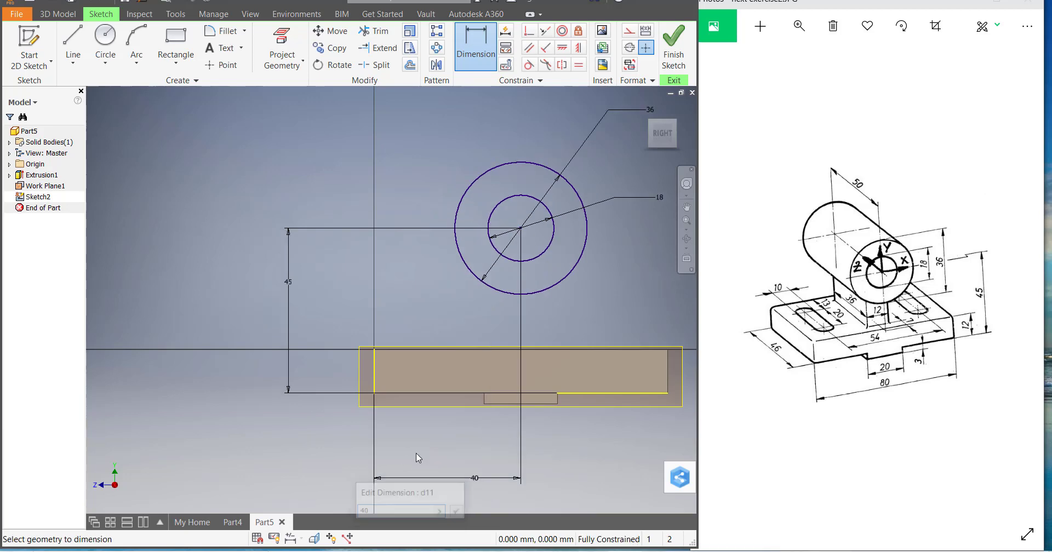
scroll(546, 371, down, 5)
scroll(593, 396, up, 3)
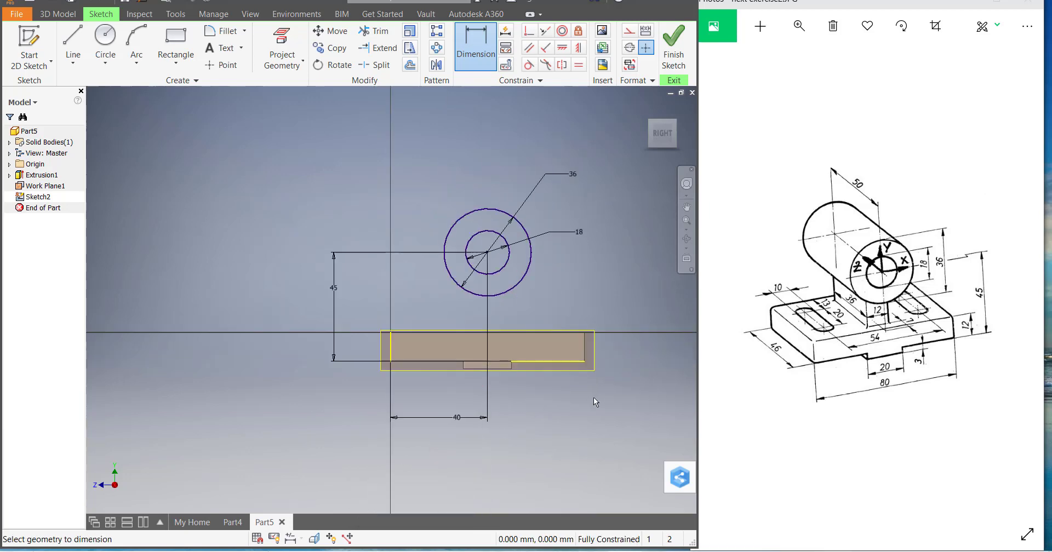
click(673, 53)
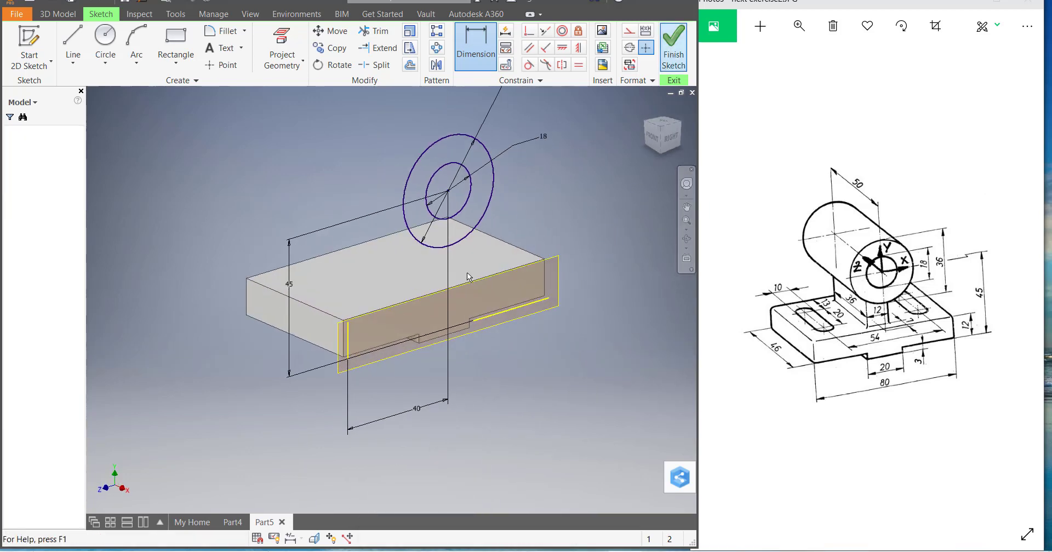
Extrude the ring between the circles 50 mm in the reverse direction, over the base, and hide the work plane.
click(83, 49)
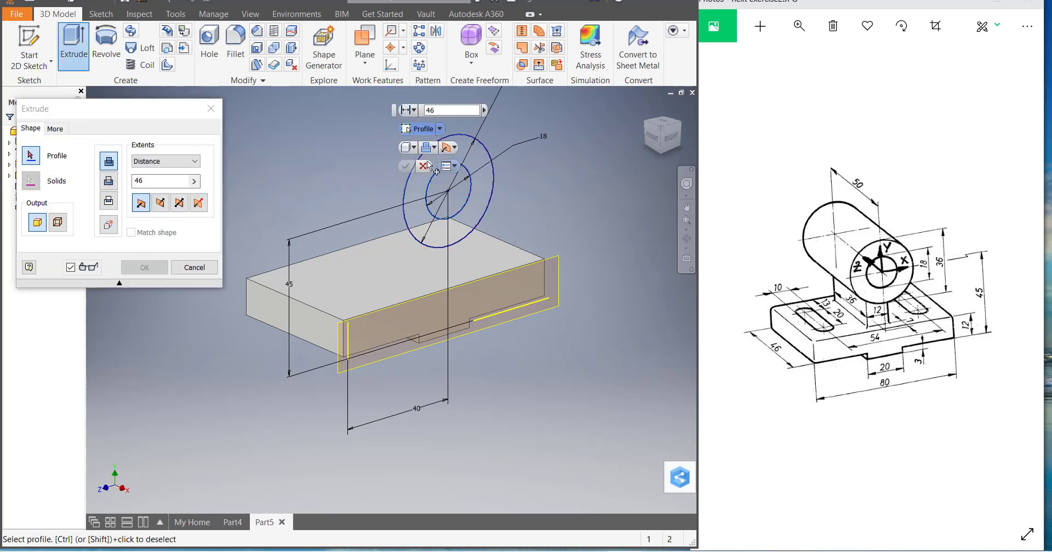
click(425, 183)
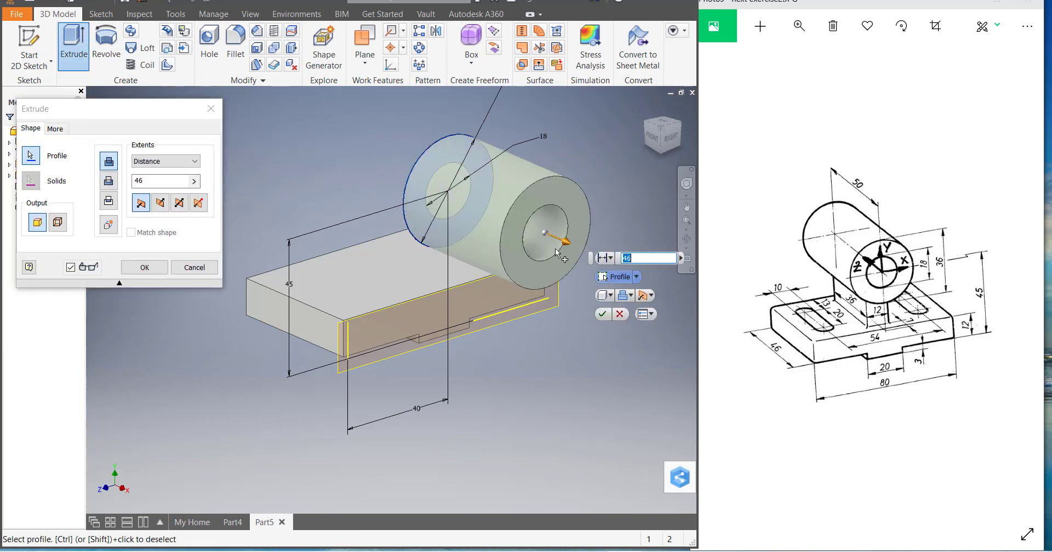
click(161, 204)
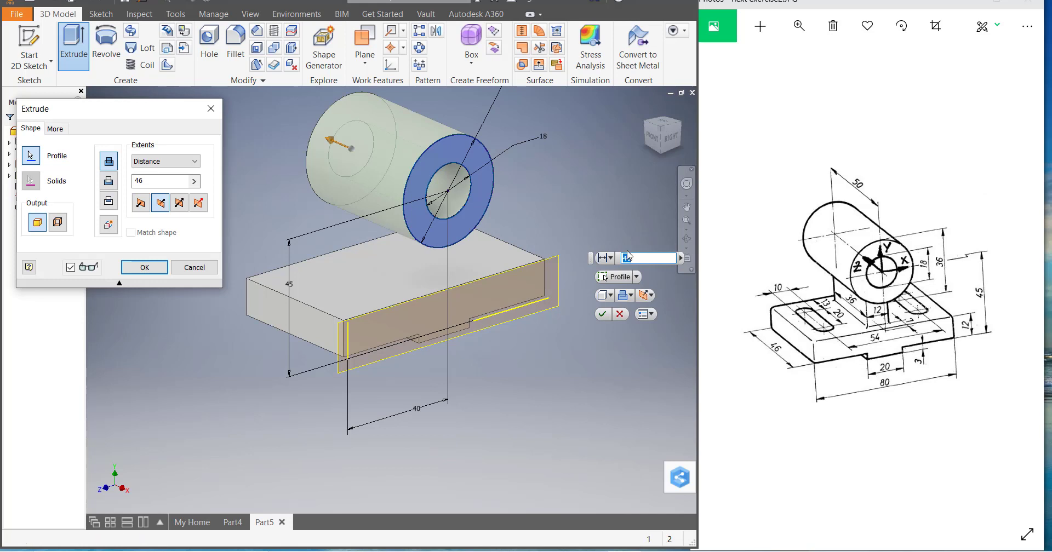
double_click(171, 179)
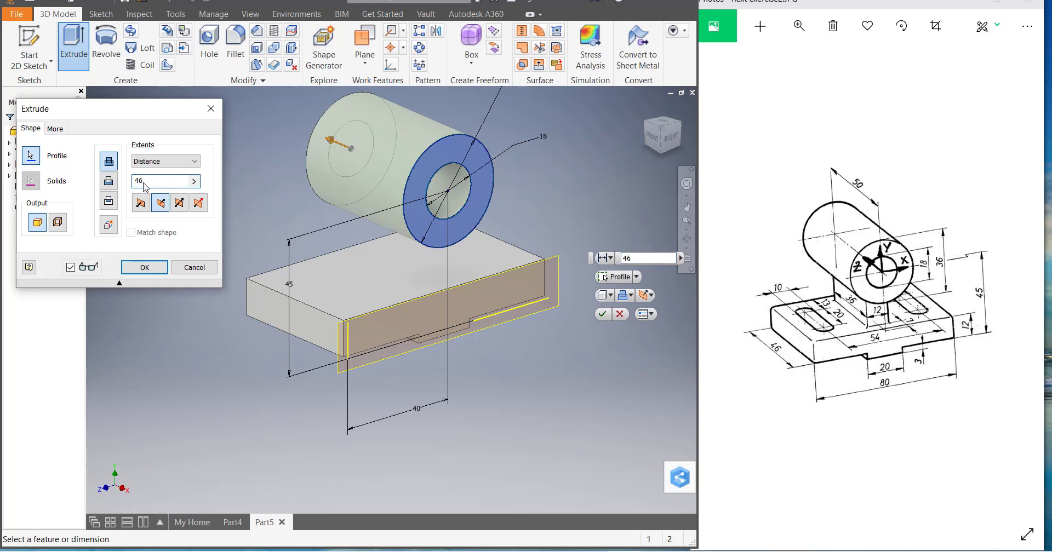
text(50)
key(Return)
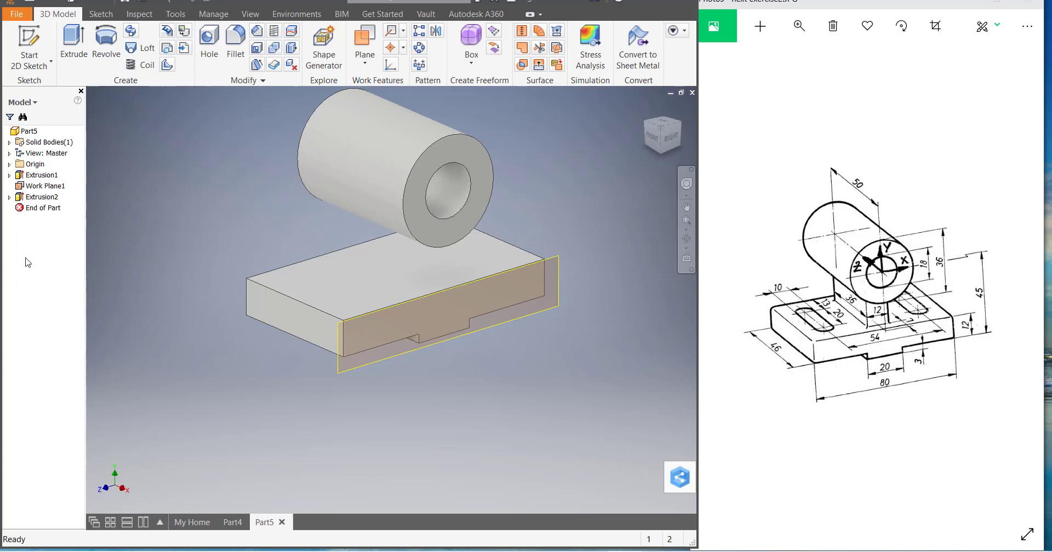
right_click(46, 186)
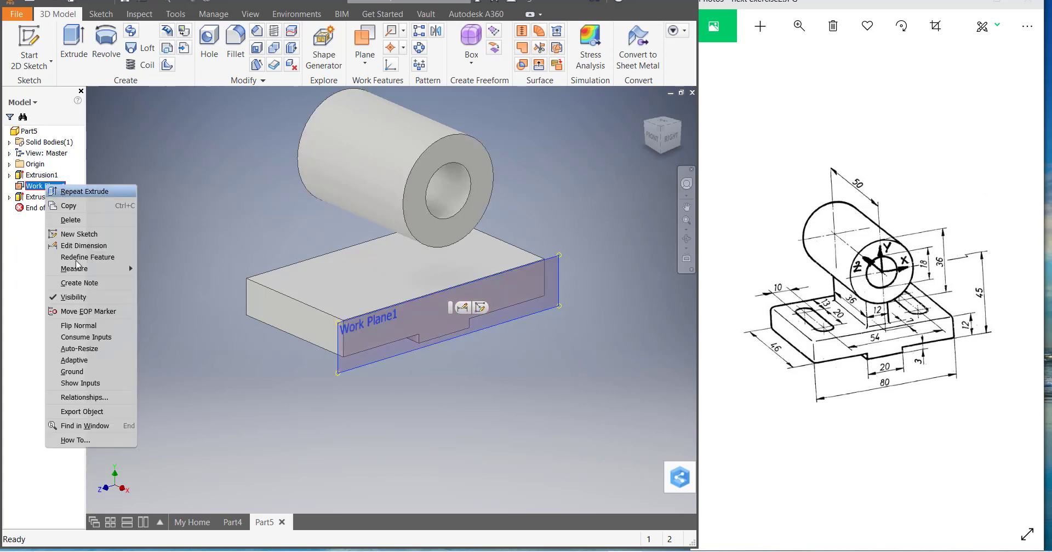
click(74, 297)
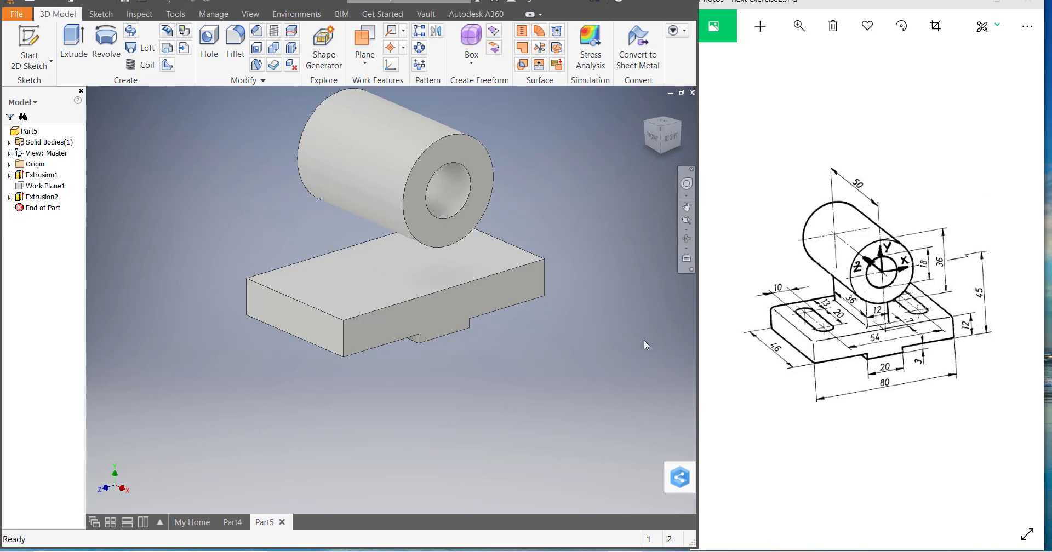
Create a work plane offset -5 mm from the base's front face, inside the body.
scroll(558, 368, up, 4)
scroll(545, 365, down, 2)
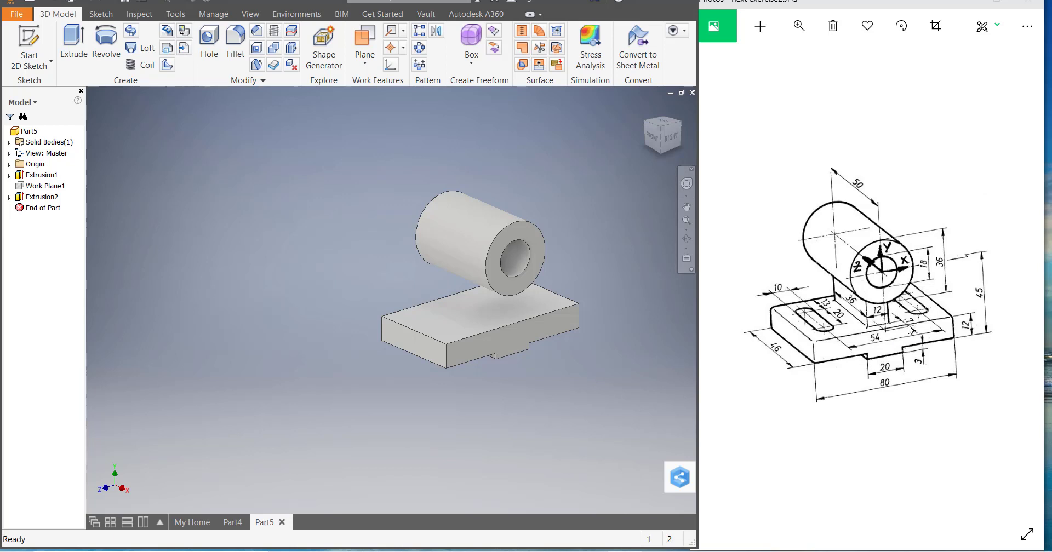
click(491, 342)
click(365, 60)
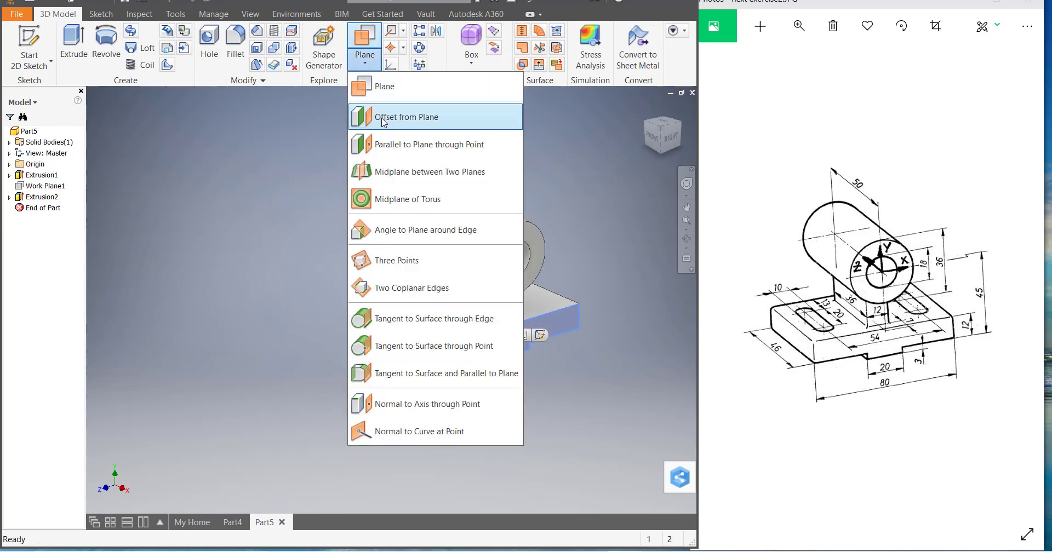
click(386, 115)
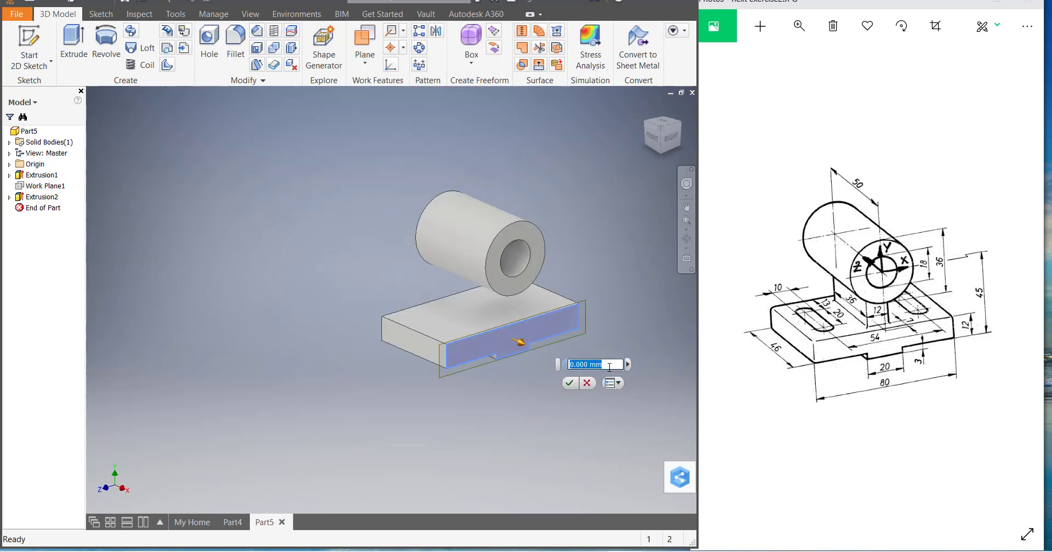
text(-5)
key(Return)
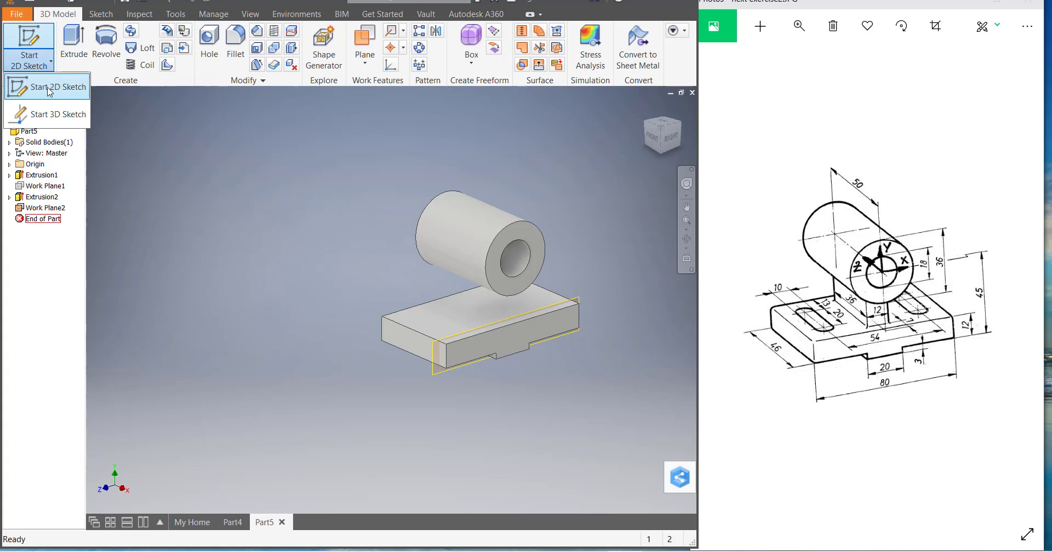
Start a sketch on the work plane inside the base and project the cylinder's outer circle into it.
click(30, 61)
click(575, 300)
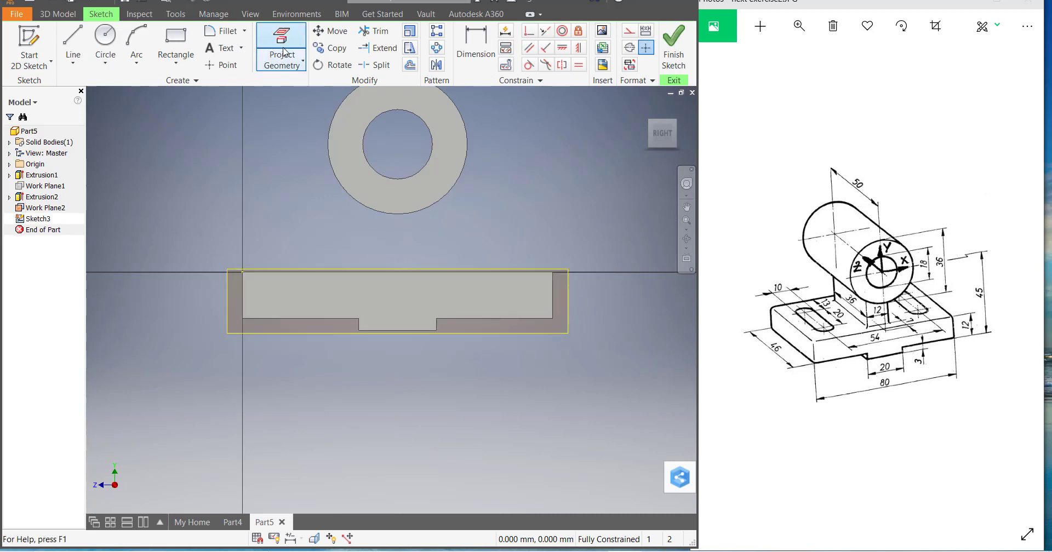
click(289, 66)
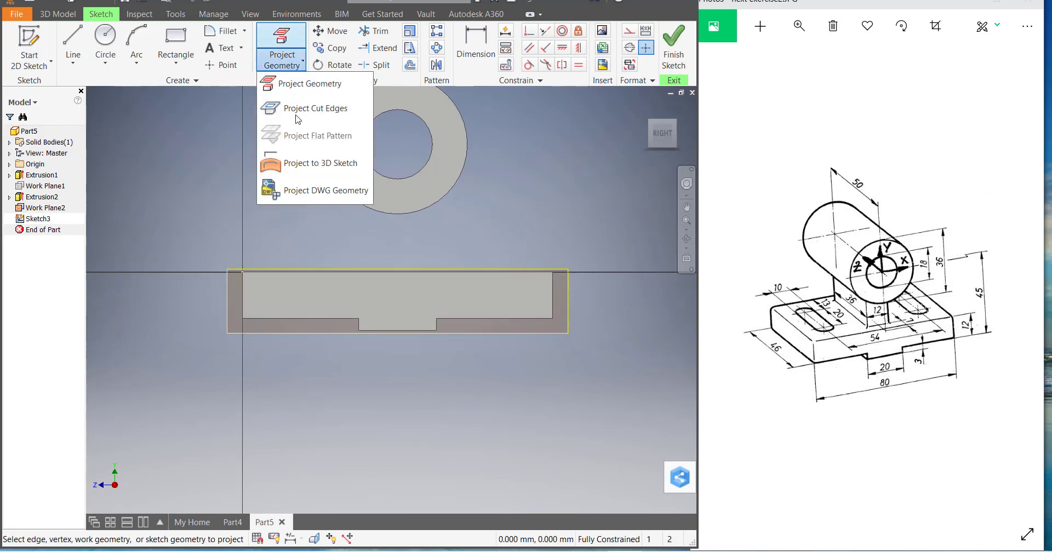
click(298, 82)
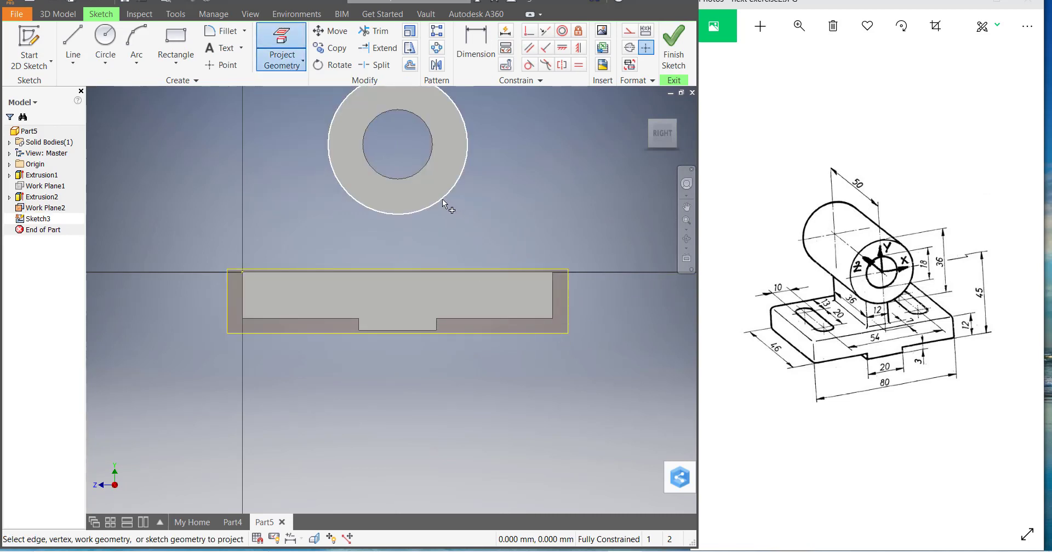
click(442, 198)
scroll(542, 215, up, 3)
Draw a vertical line about 16 mm long from the projected circle down to the base's upper surface.
click(72, 39)
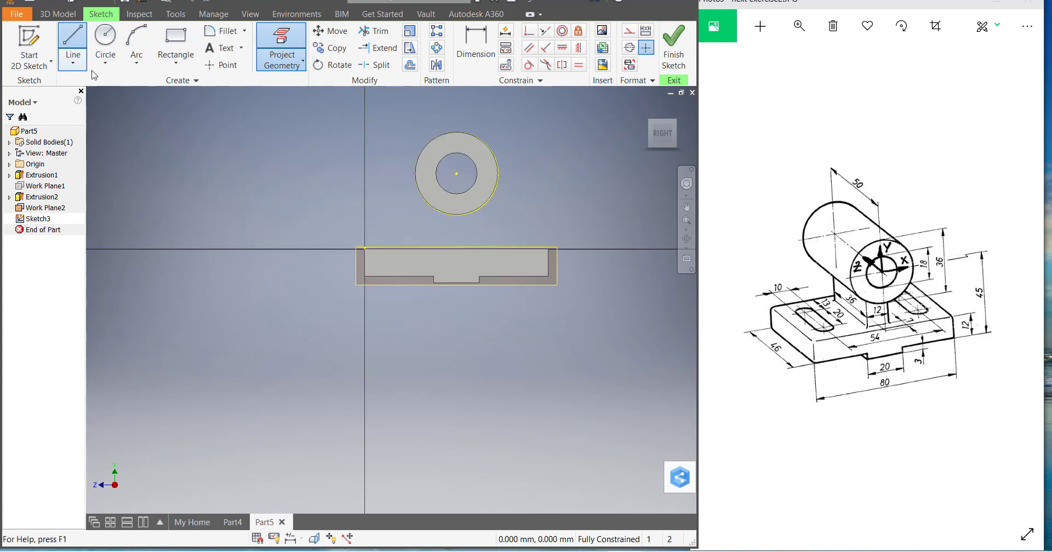
scroll(469, 225, down, 4)
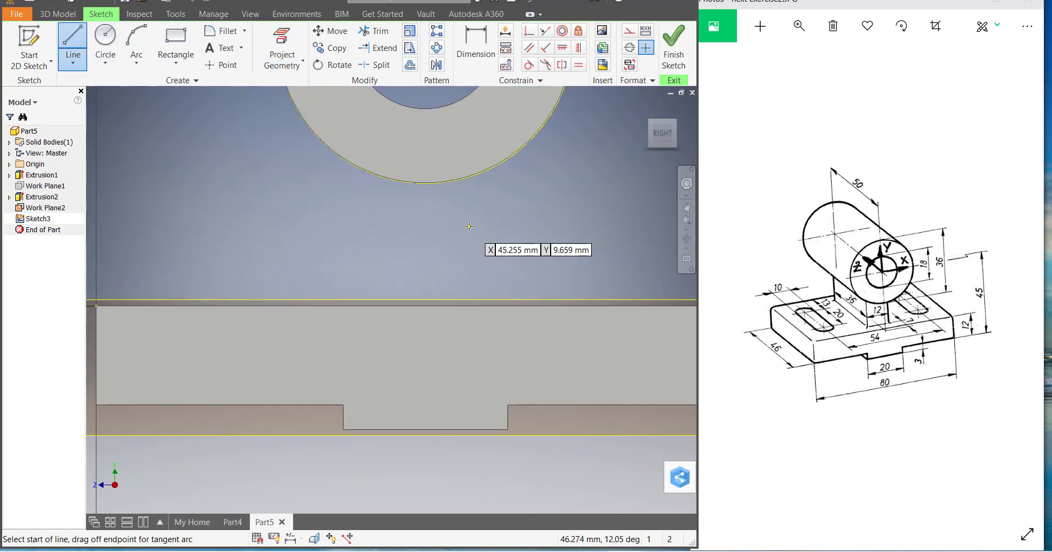
click(369, 172)
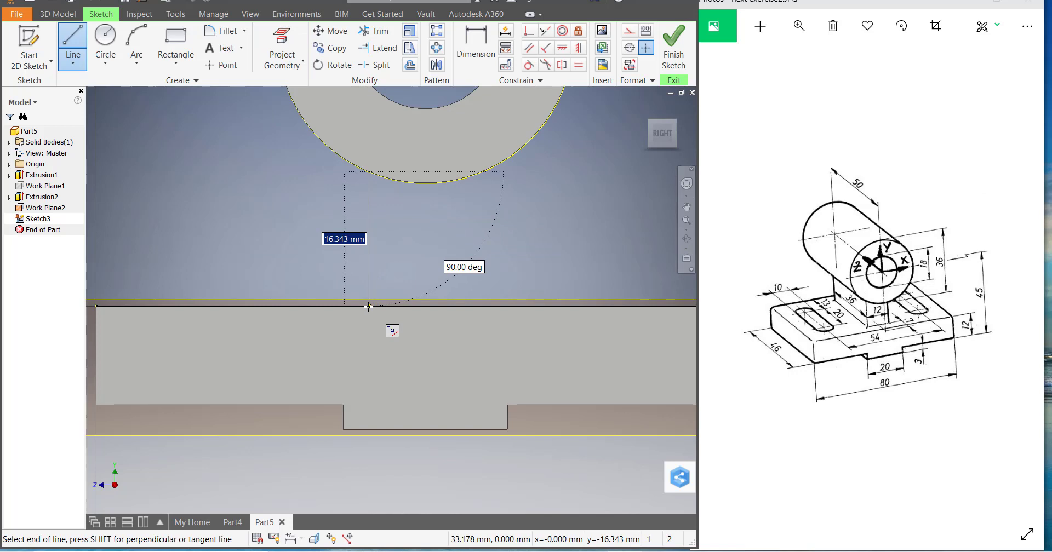
double_click(369, 305)
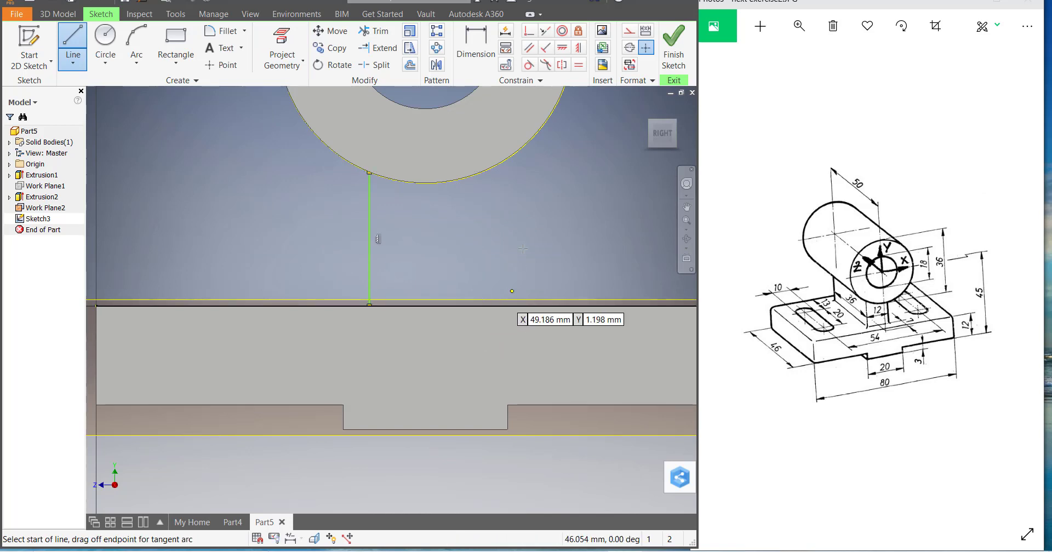
Draw a line along the base's upper surface and a second vertical line about 17 mm long up to the circle.
click(369, 306)
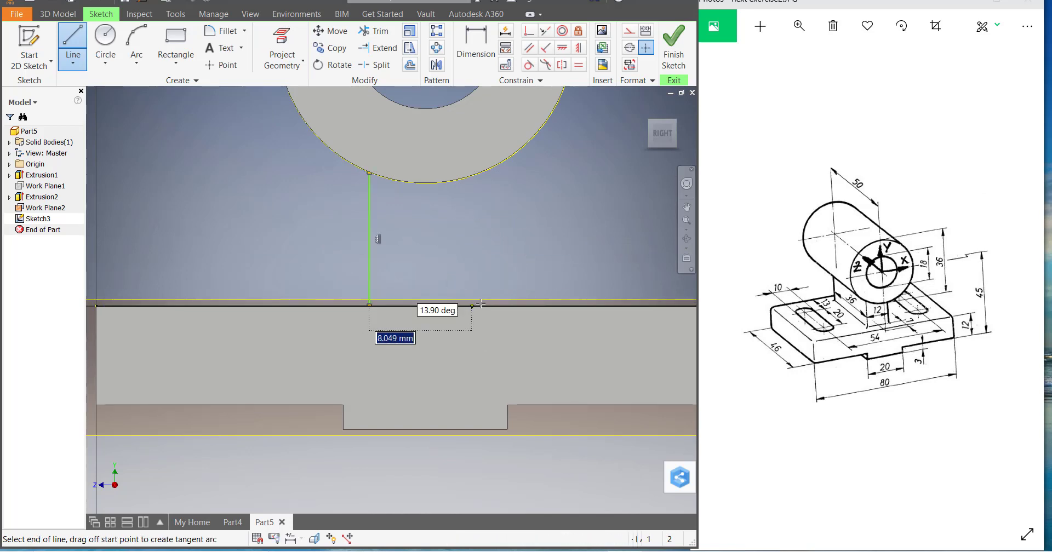
double_click(495, 305)
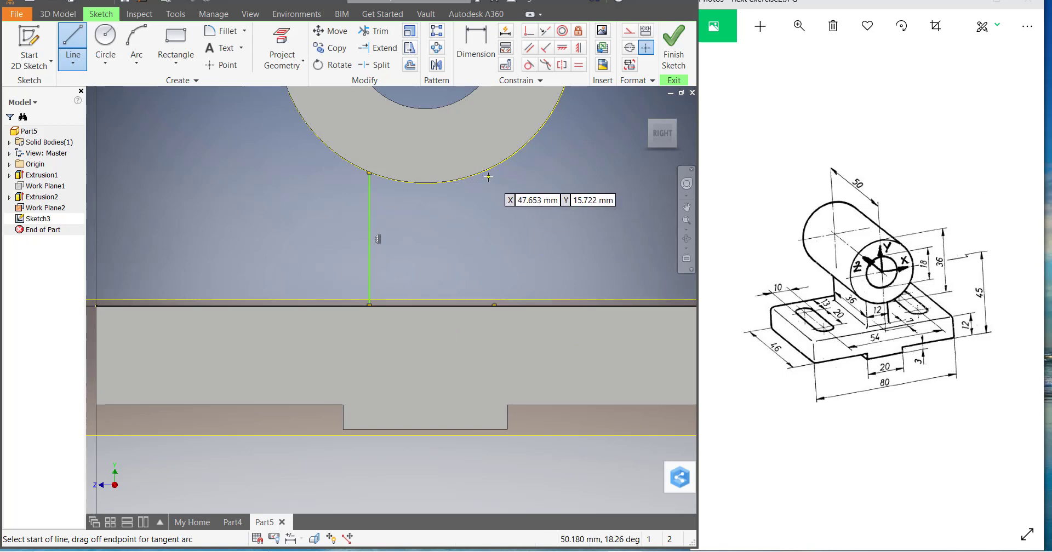
click(495, 305)
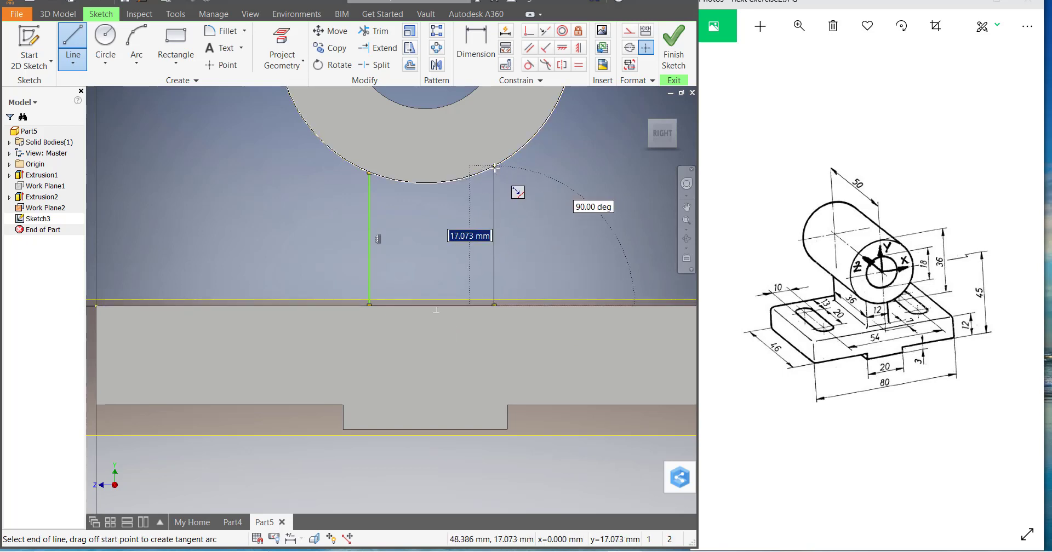
double_click(495, 167)
key(Escape)
scroll(548, 224, down, 5)
scroll(560, 213, up, 4)
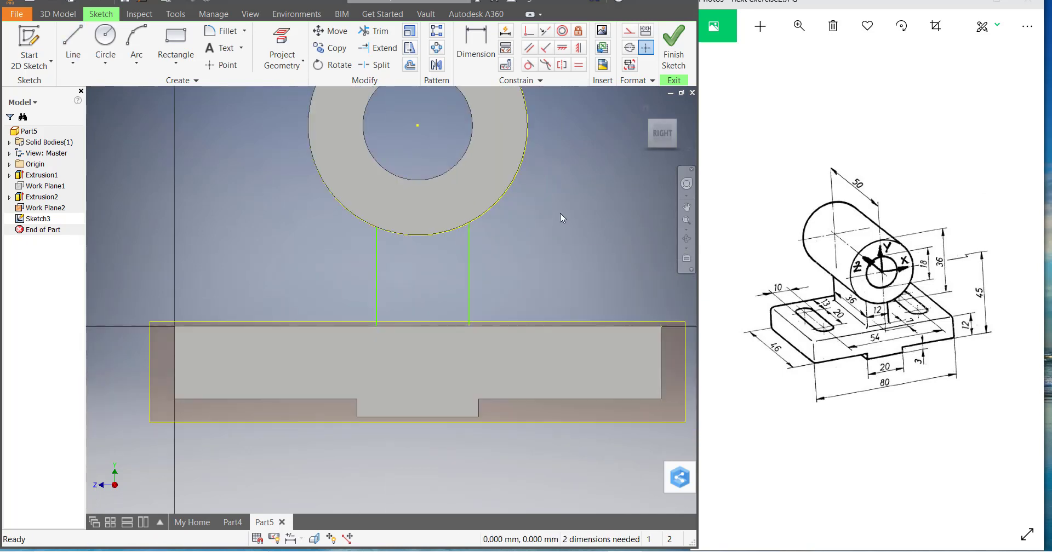
Dimension the horizontal distance from the circle's centre to the first vertical web line to 6 mm.
click(475, 45)
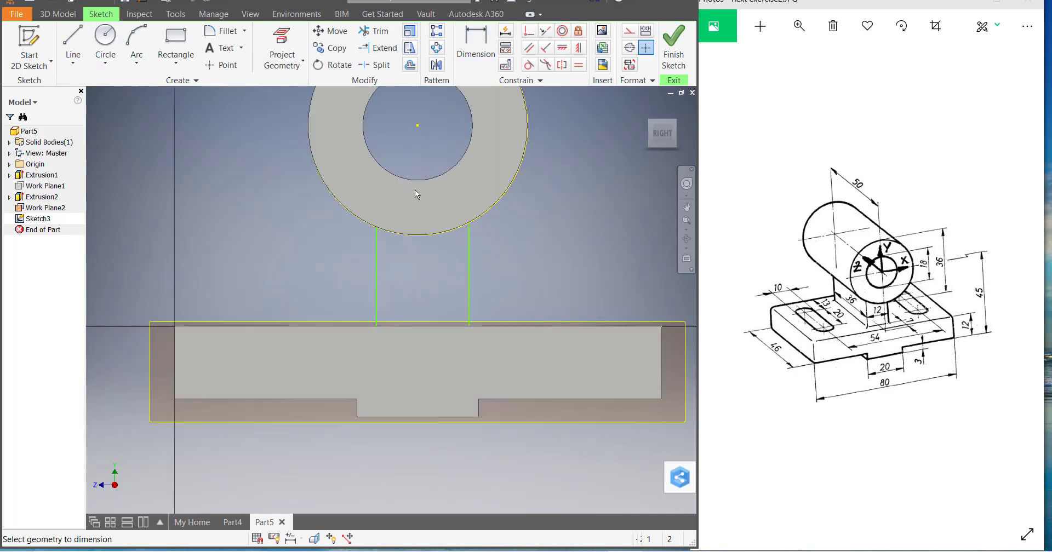
click(417, 125)
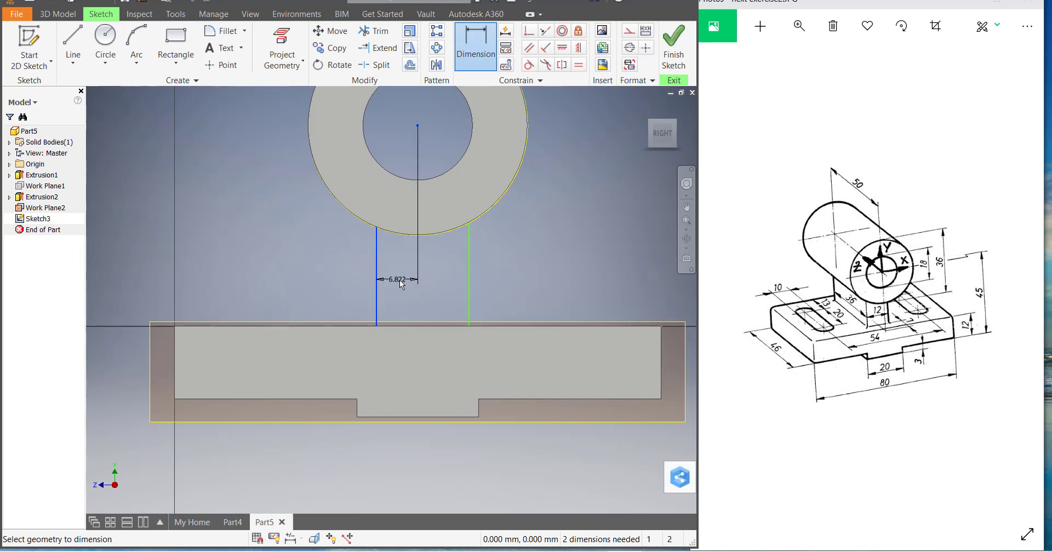
click(402, 281)
text(6)
key(Return)
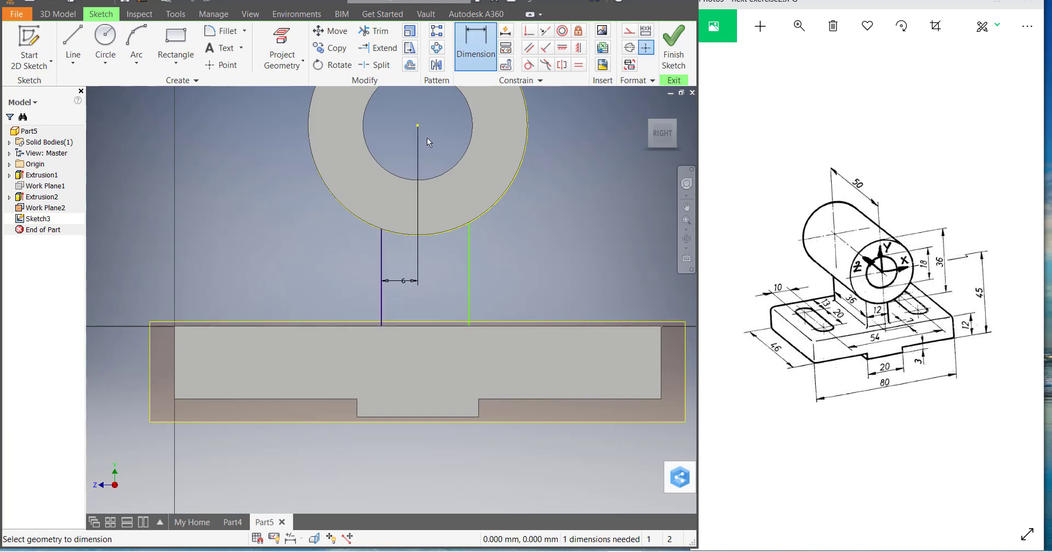
Dimension the second vertical web line at 6 mm from the circle's centre and finish the sketch.
click(469, 252)
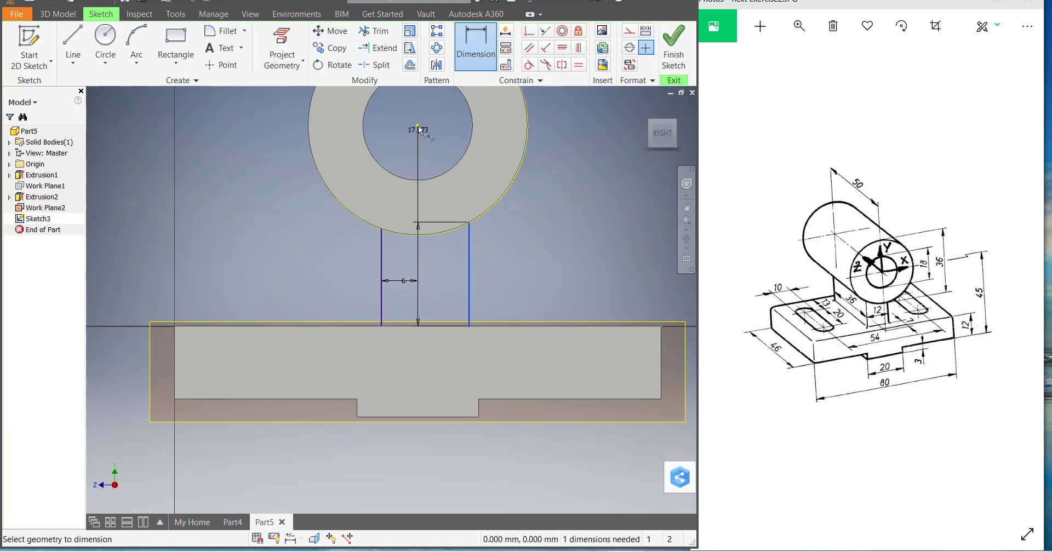
key(Escape)
click(447, 260)
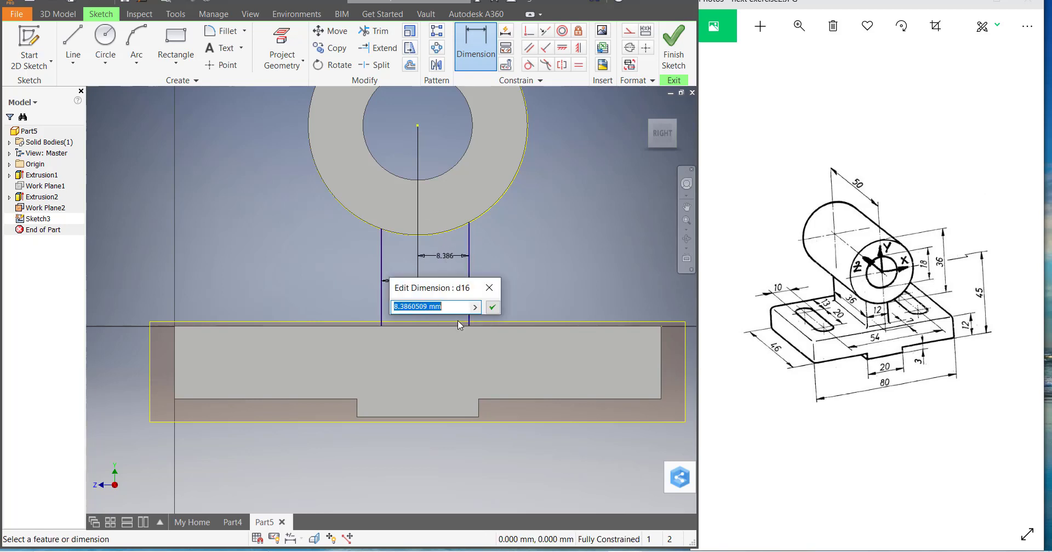
text(6)
key(Return)
scroll(534, 273, down, 3)
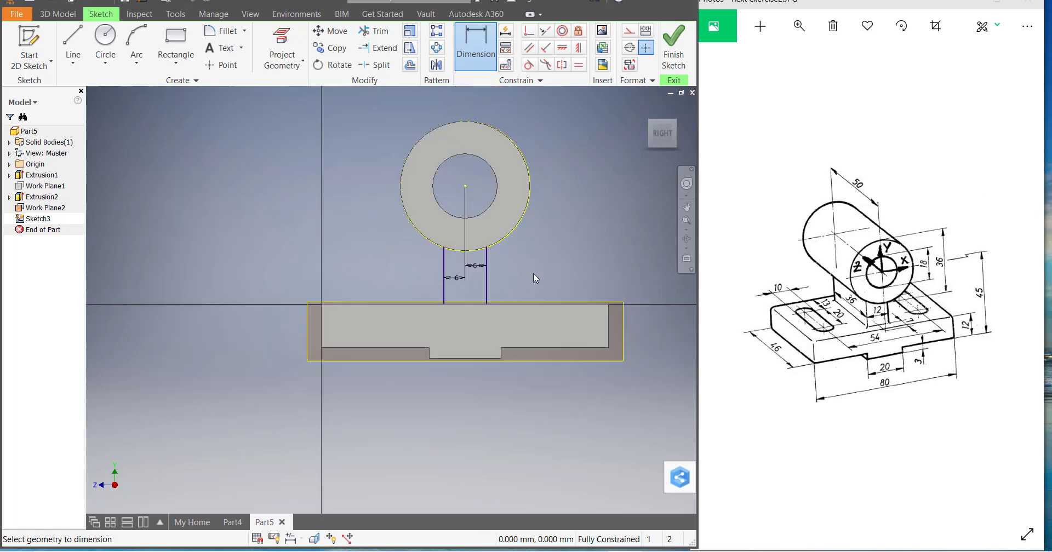
scroll(488, 293, up, 4)
click(664, 62)
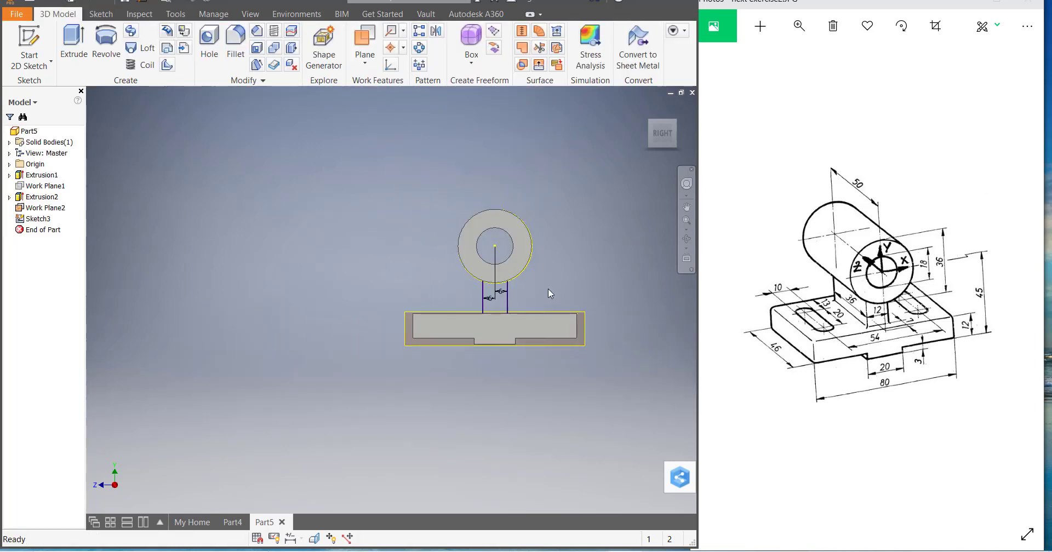
Extrude the web profile between base and cylinder 36 mm in the reverse direction, joined to the body.
click(73, 41)
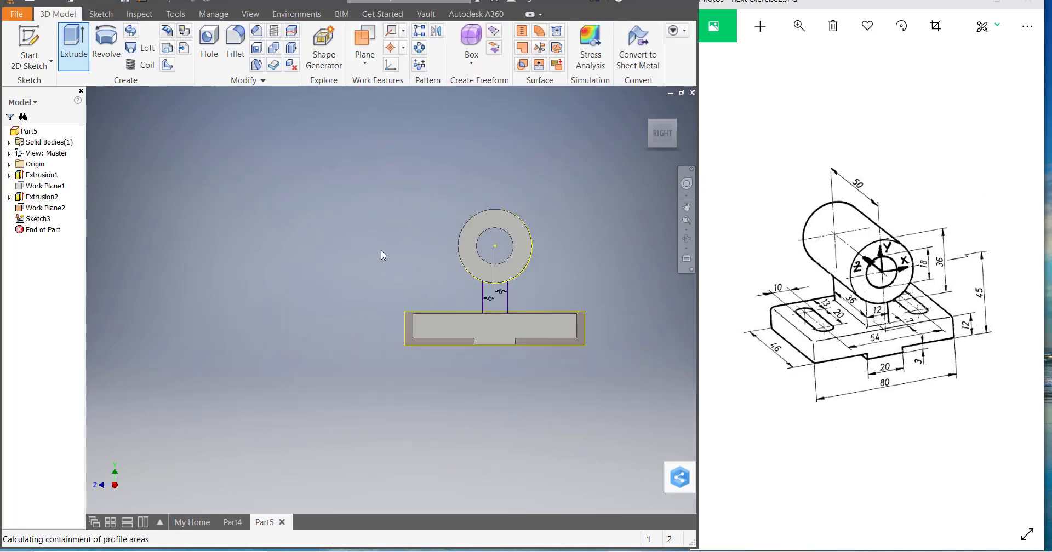
click(505, 306)
middle_drag(422, 283, 460, 302)
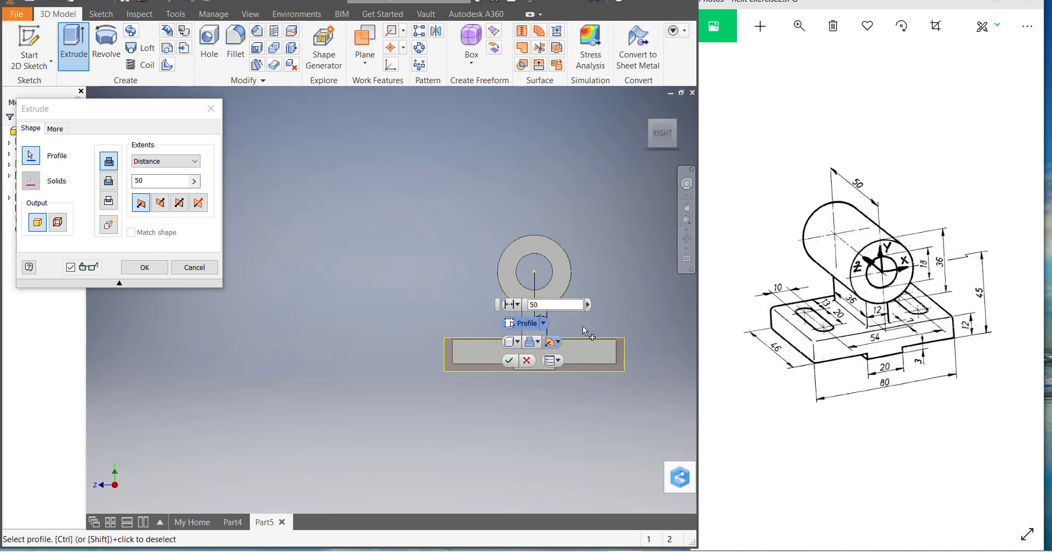
scroll(610, 323, up, 4)
scroll(483, 314, up, 3)
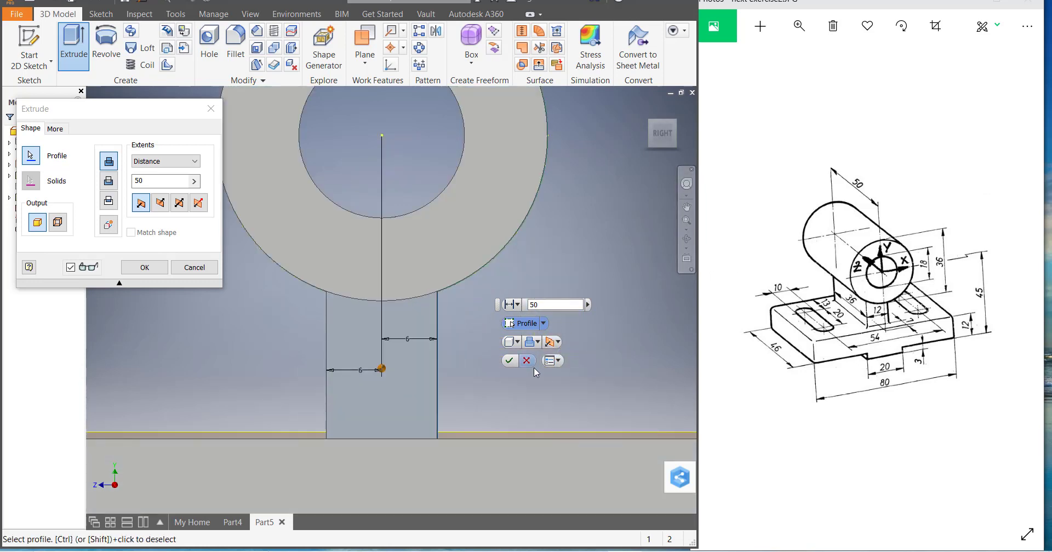
click(167, 209)
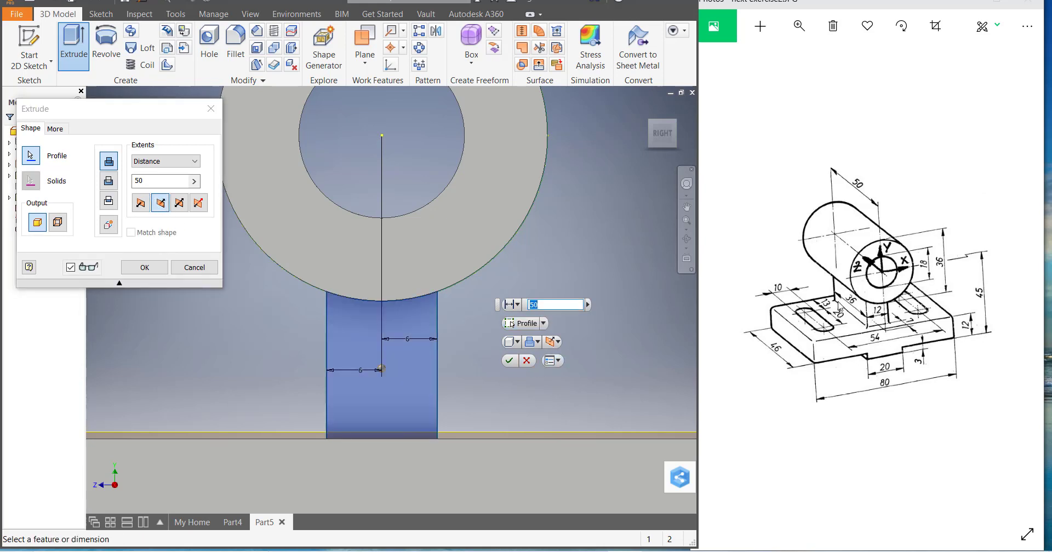
click(137, 185)
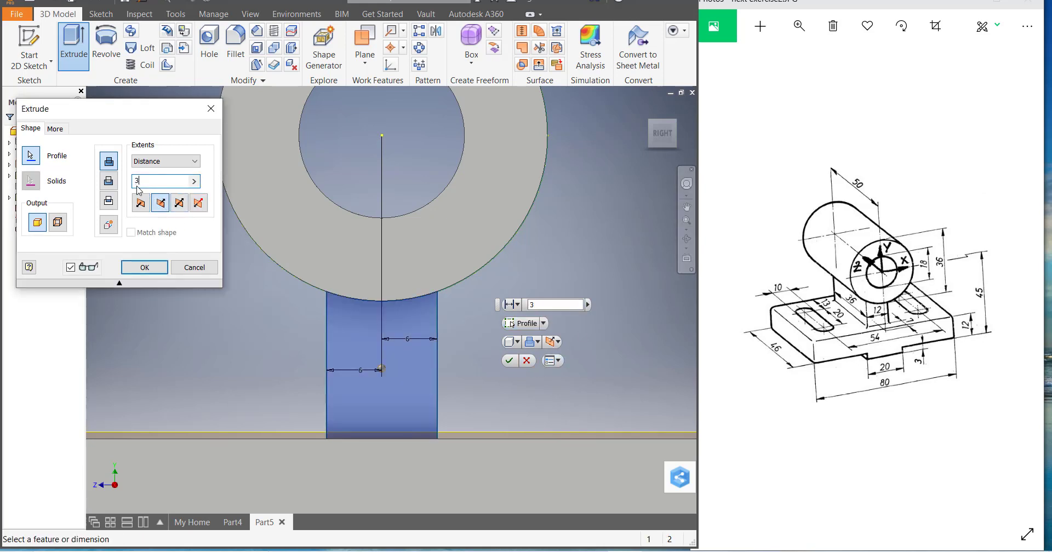
text(3)
key(Return)
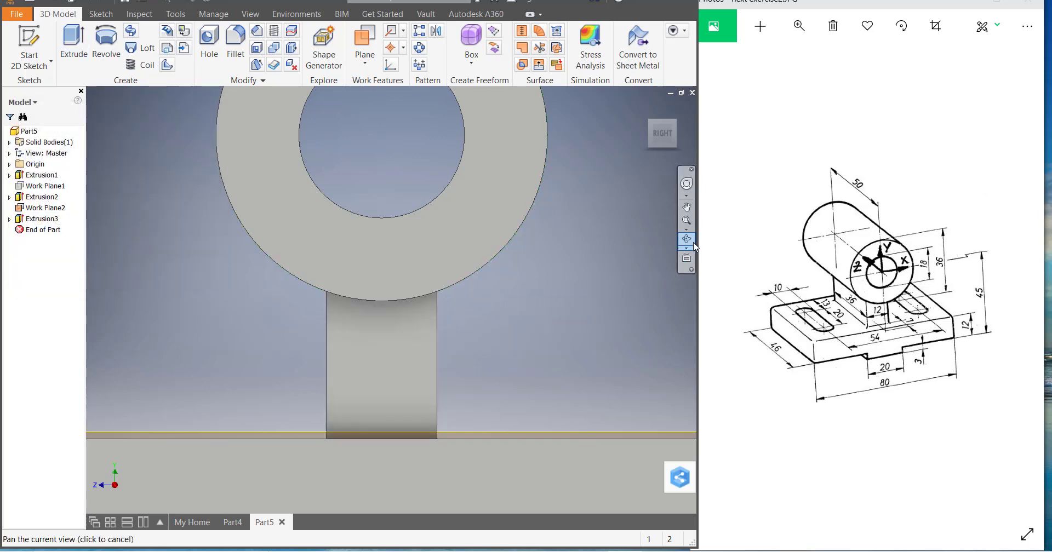
Hide the work plane that carries the web sketch.
click(687, 239)
drag(387, 314, 433, 353)
key(Escape)
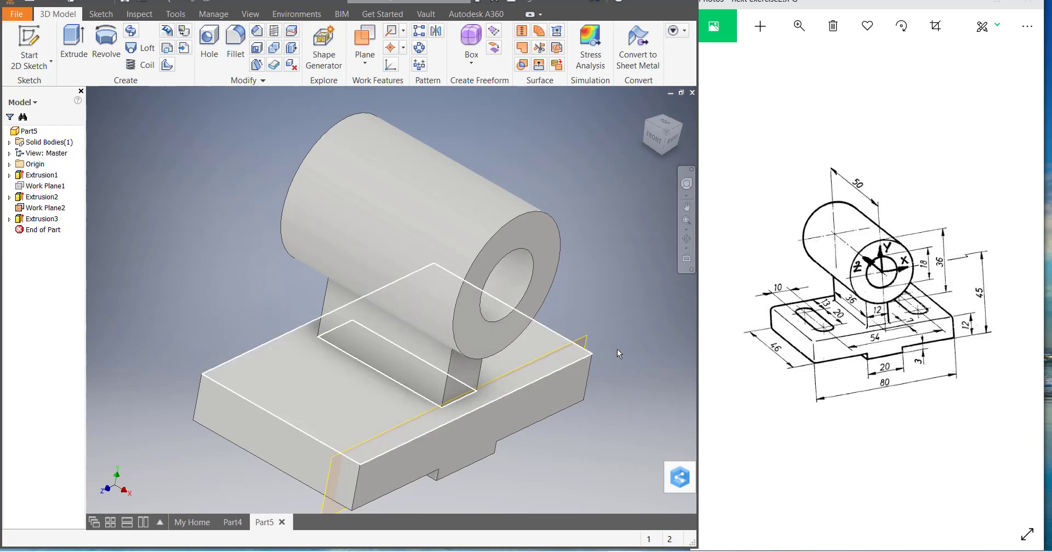
scroll(622, 308, down, 3)
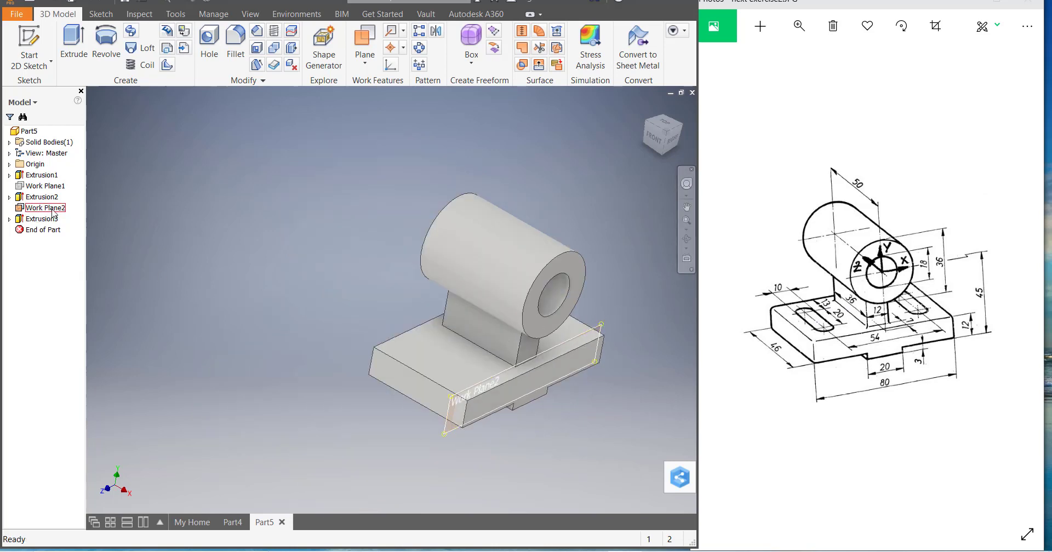
click(56, 210)
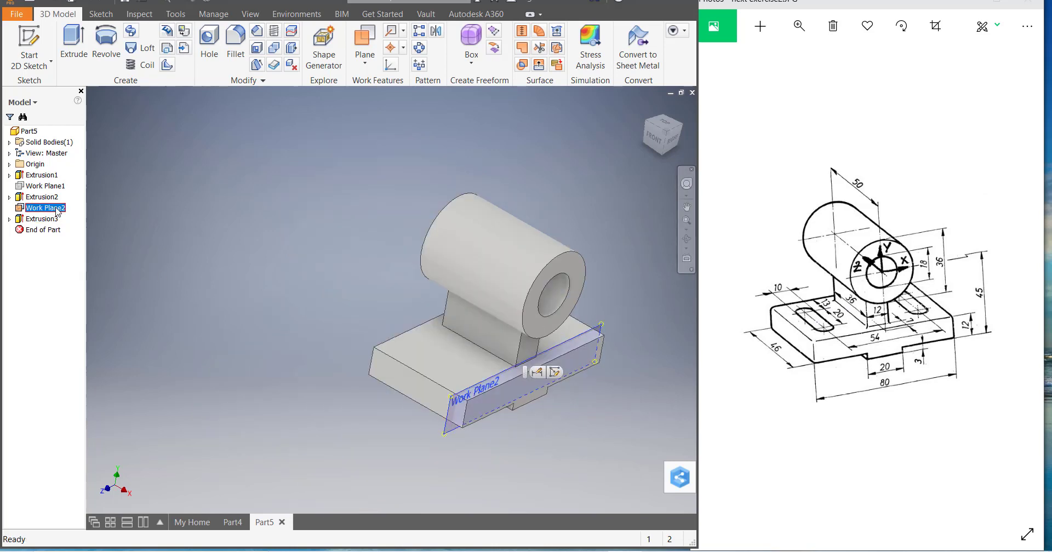
right_click(57, 211)
click(77, 320)
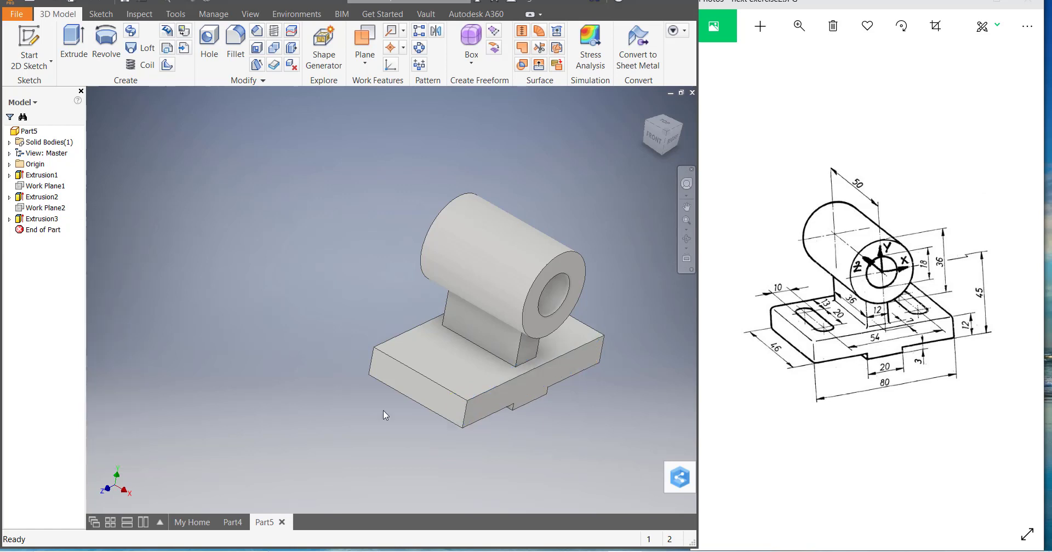
Start a new sketch on the top face of the base.
scroll(617, 453, up, 3)
scroll(599, 442, down, 2)
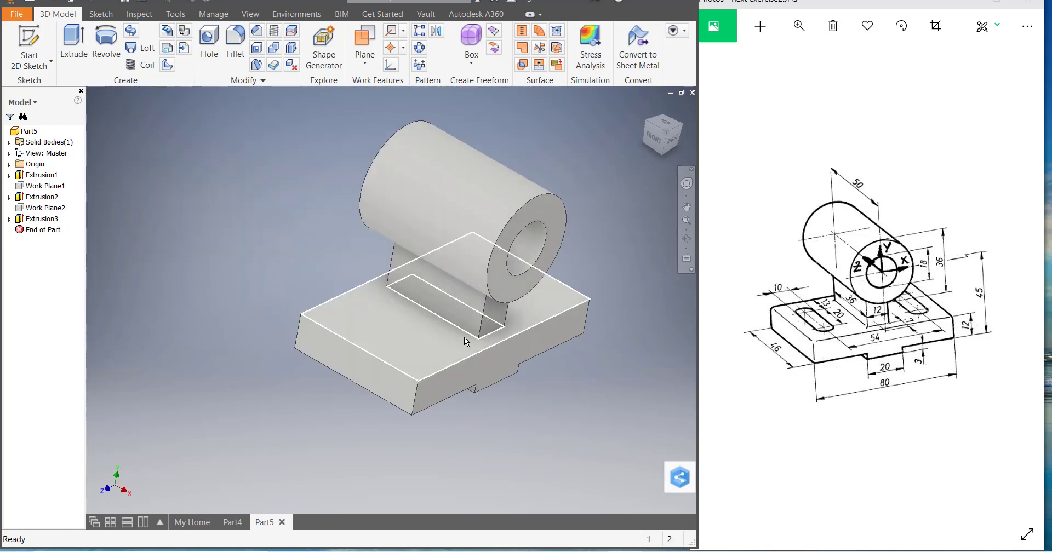
click(415, 345)
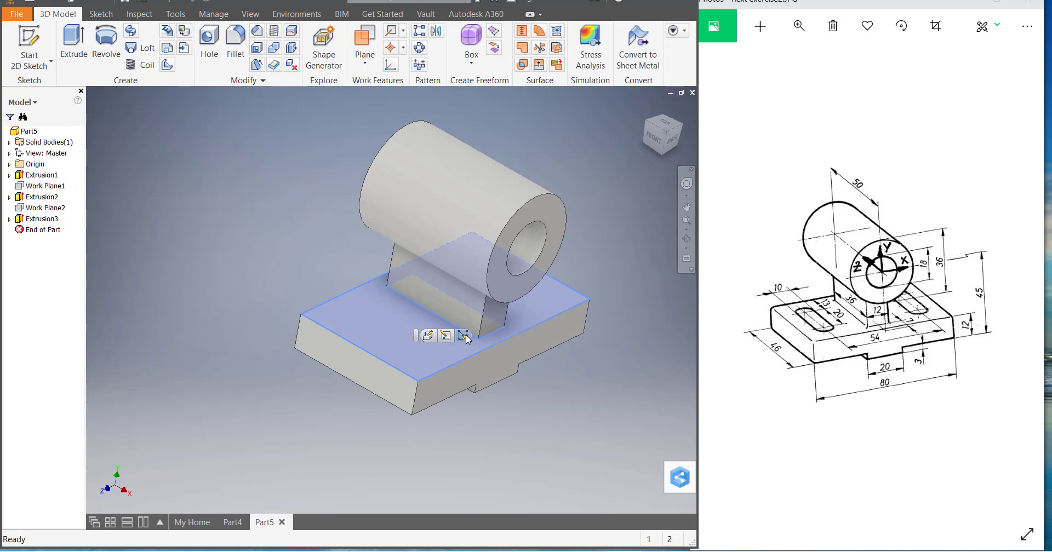
click(467, 334)
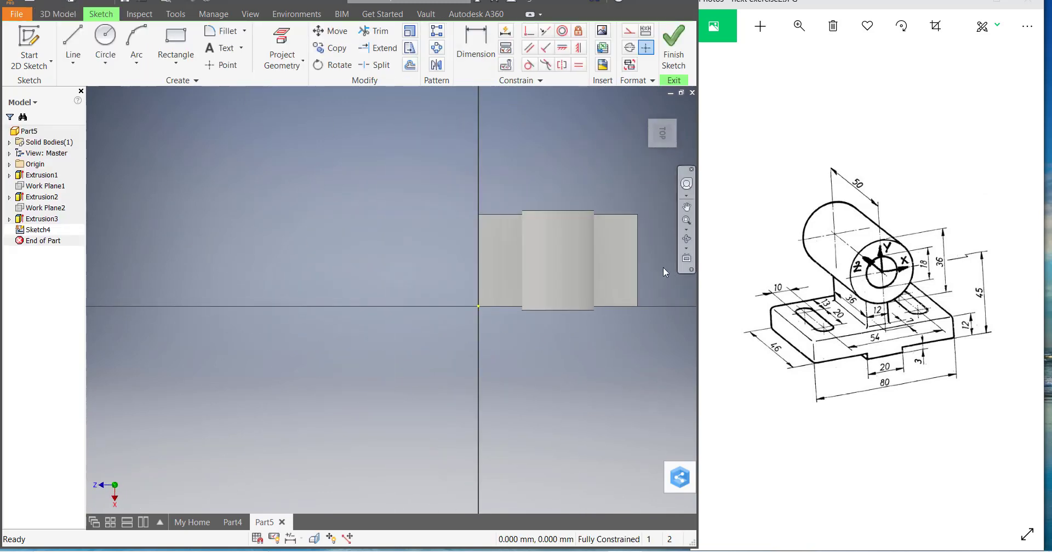
scroll(663, 268, up, 3)
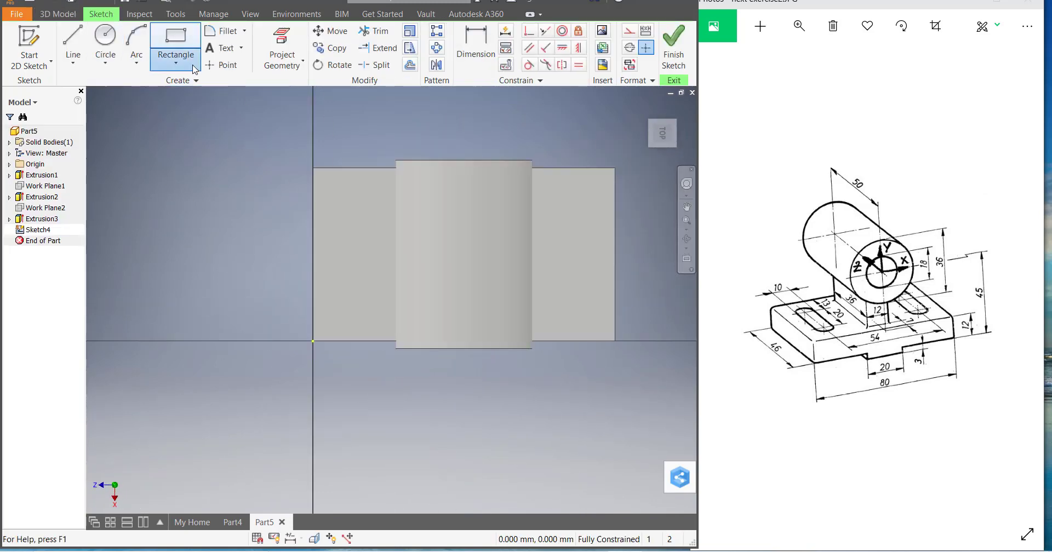
Sketch a slot on the base beside the cylinder, parallel to its axis, 20 mm between centres and 10 mm wide.
click(176, 60)
click(200, 201)
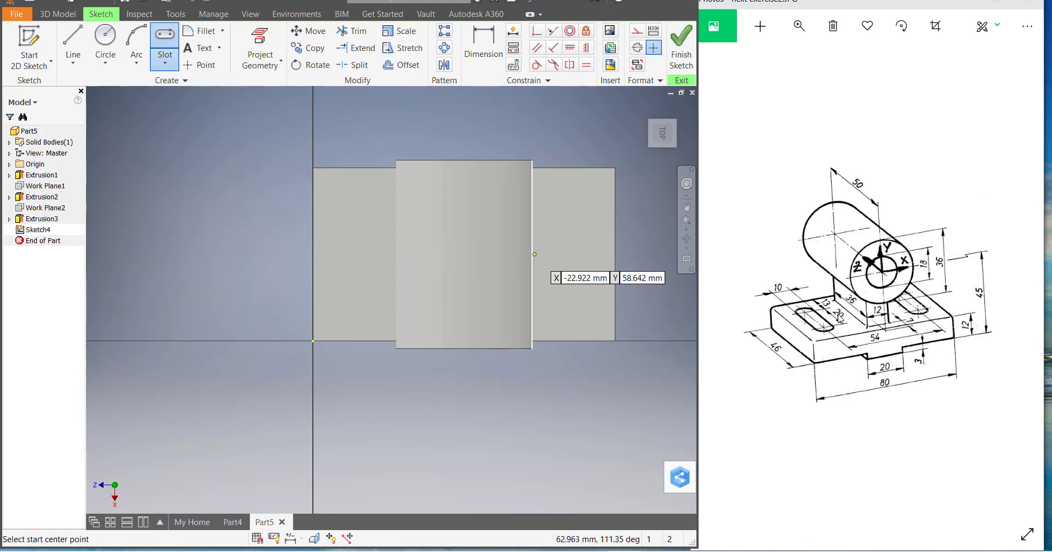
click(351, 217)
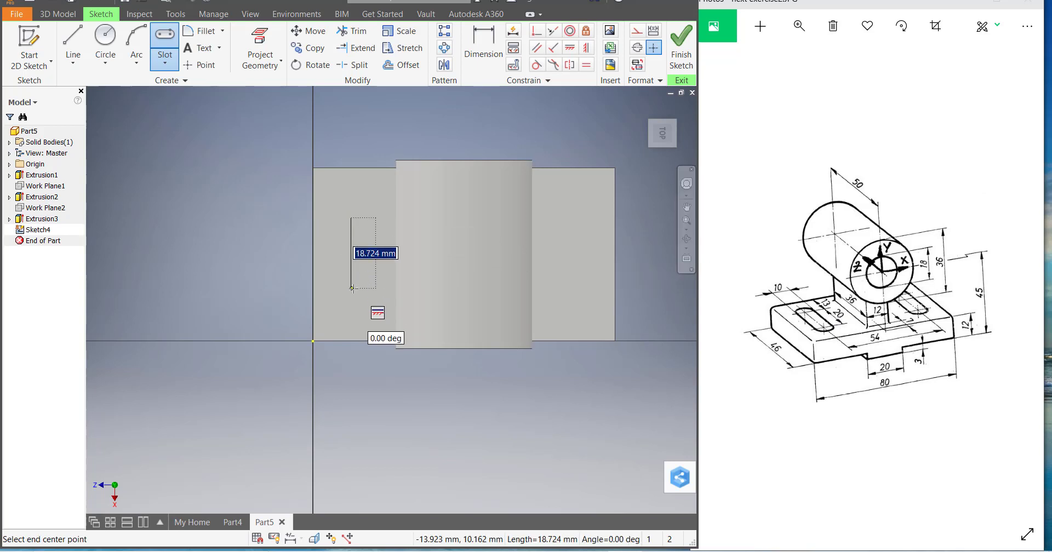
text(20)
key(Return)
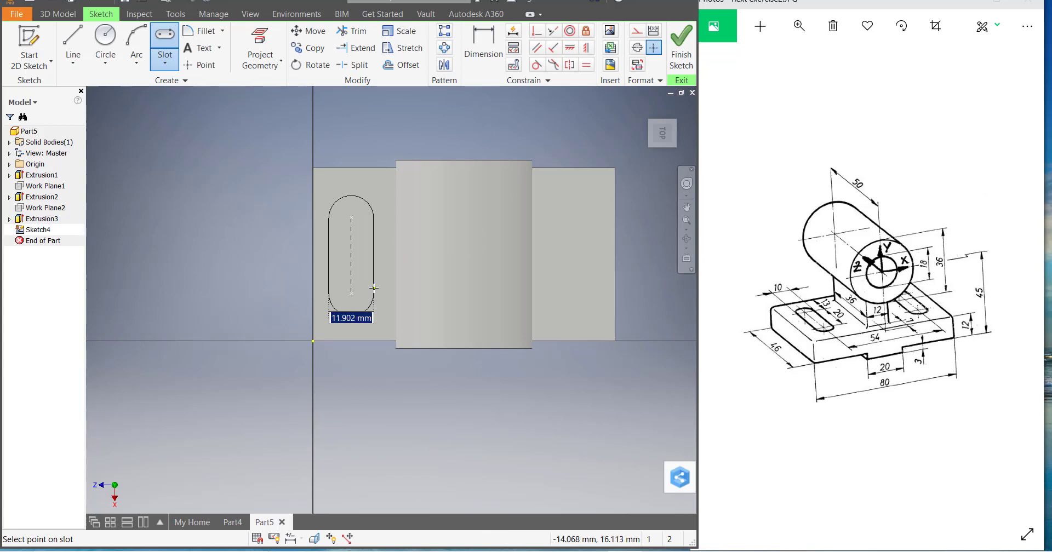
text(10)
key(Return)
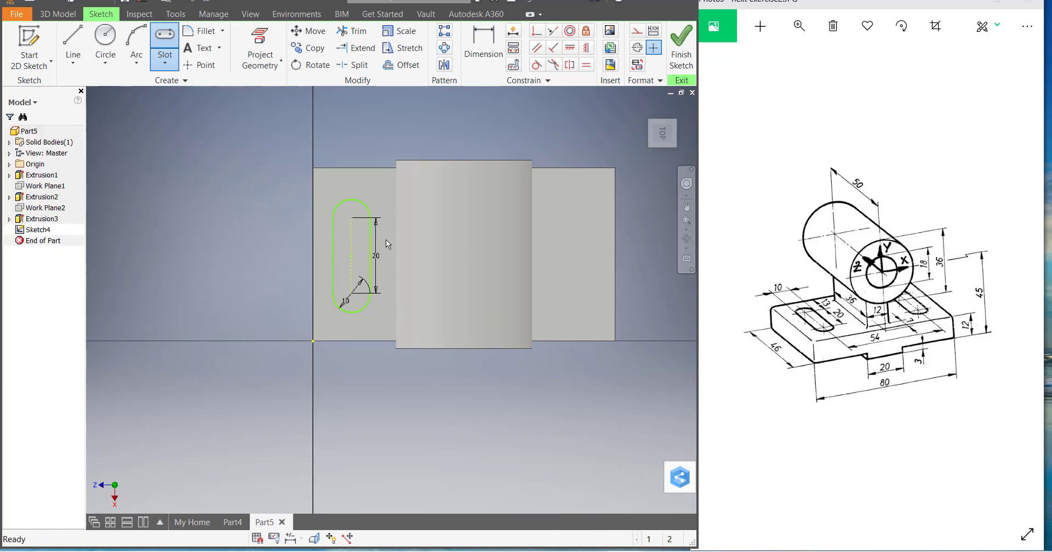
key(Escape)
Dimension the distance from the slot's nearest arc centre to the base's rear edge to 13 mm.
scroll(386, 253, up, 1)
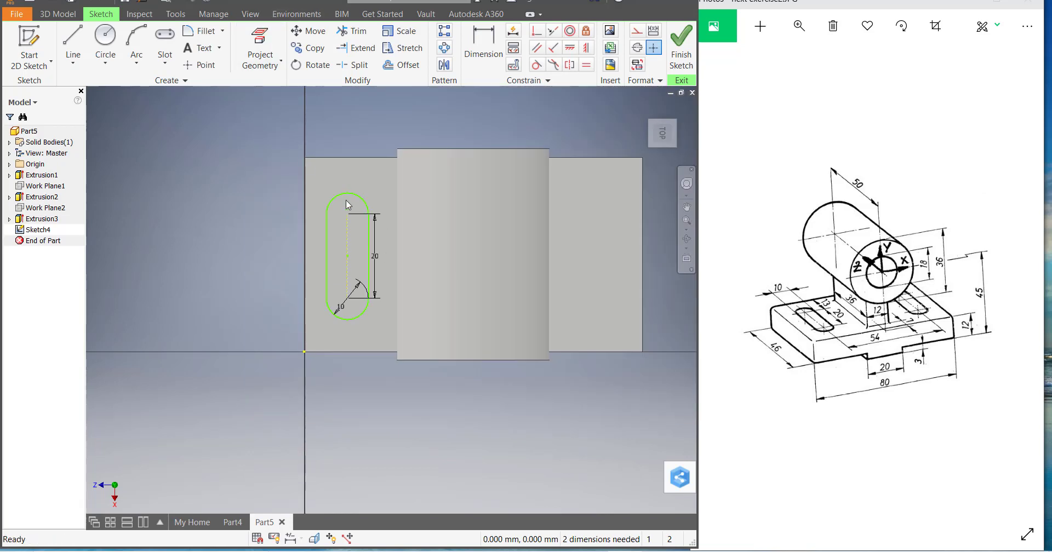
scroll(352, 227, down, 1)
scroll(360, 225, up, 2)
click(477, 33)
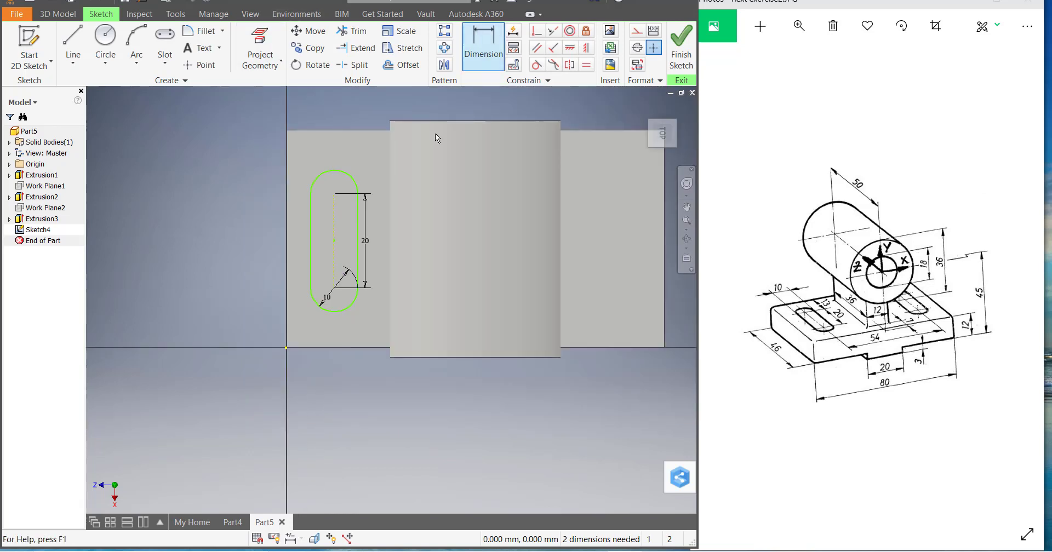
click(333, 194)
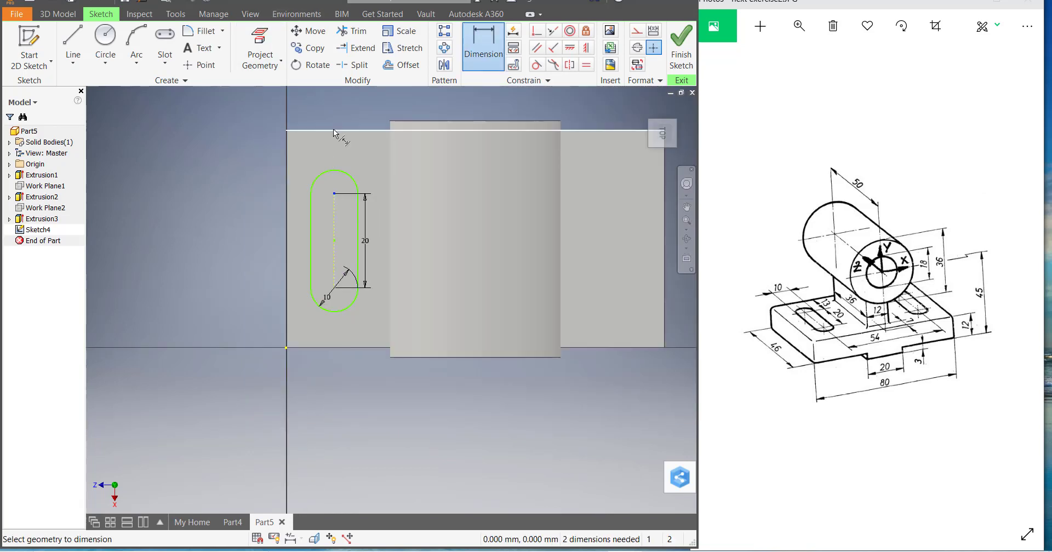
click(333, 130)
click(239, 153)
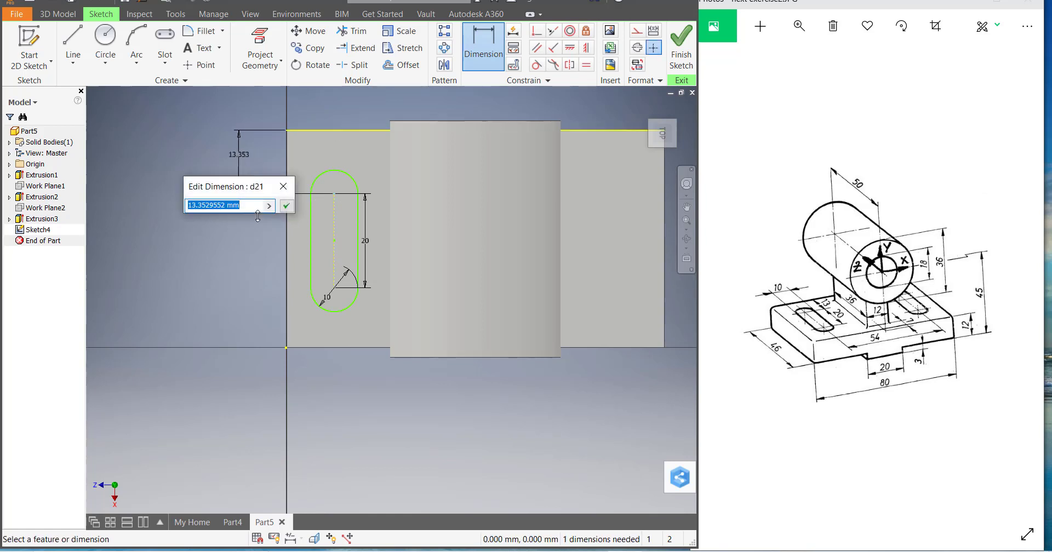
text(13)
key(Return)
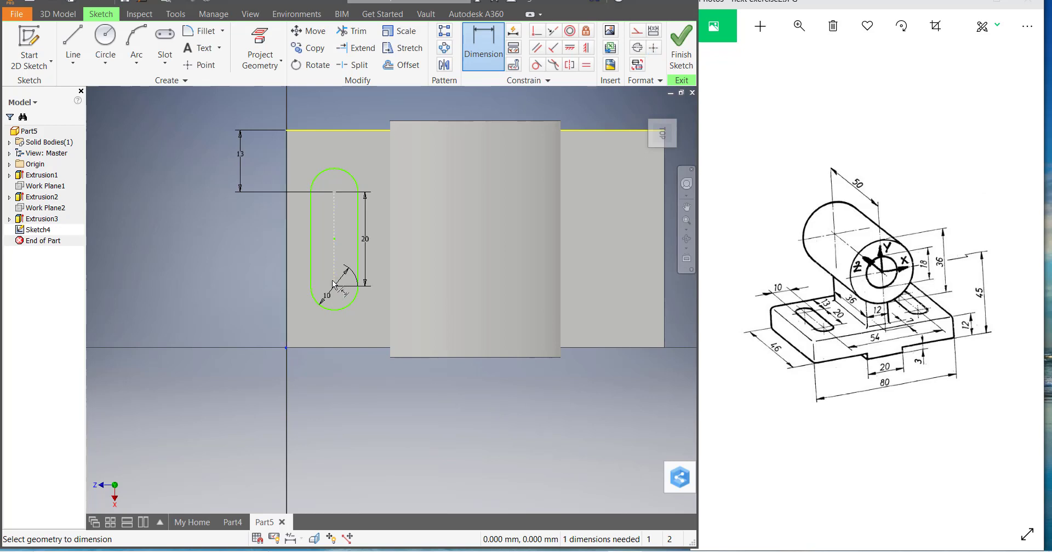
Dimension the slot's centre line at 13 mm from the base's short side edge and finish the sketch.
click(336, 244)
click(317, 383)
text(1)
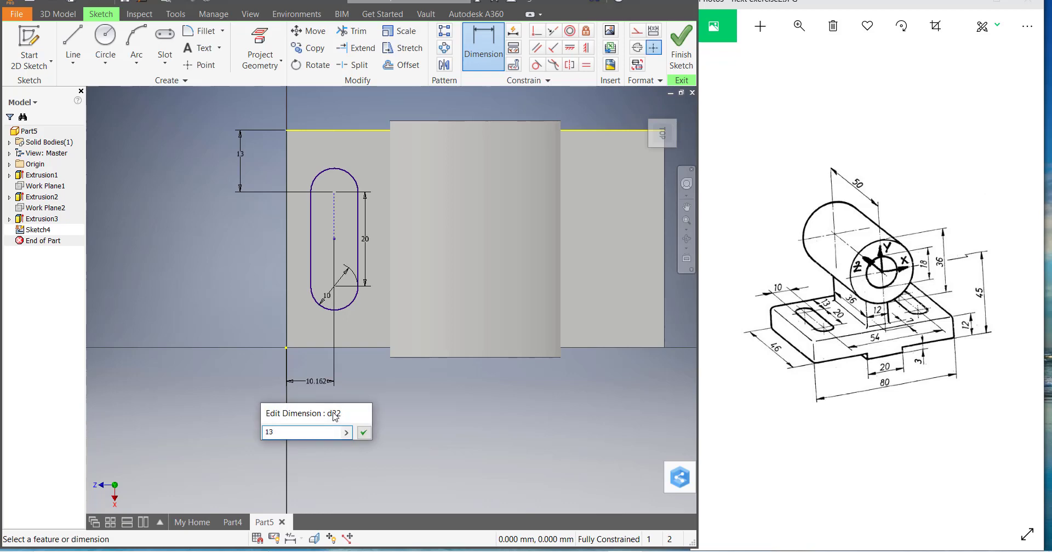
text(3)
key(Return)
click(688, 58)
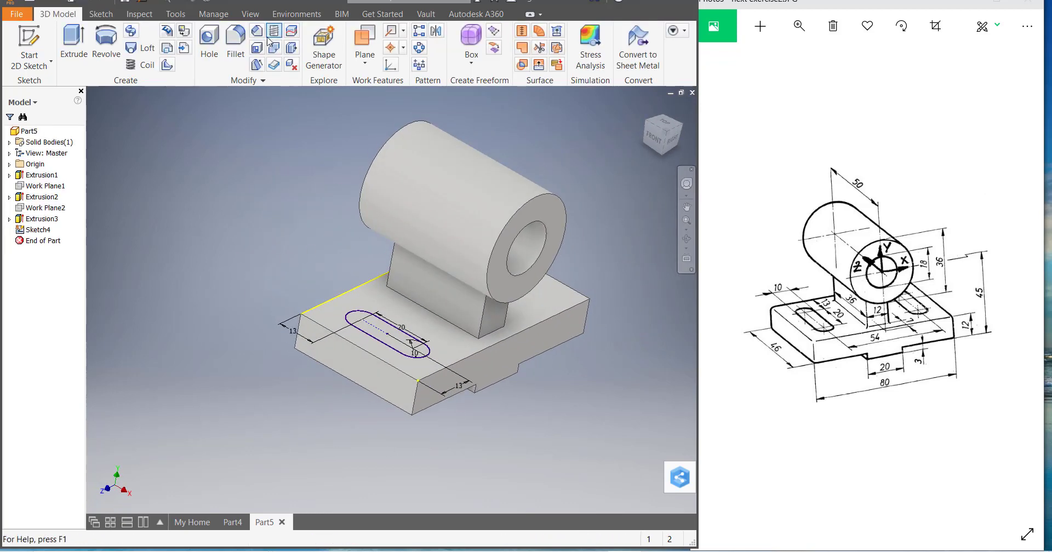
Extrude the slot profile as a 36 mm cut down through the base.
key(e)
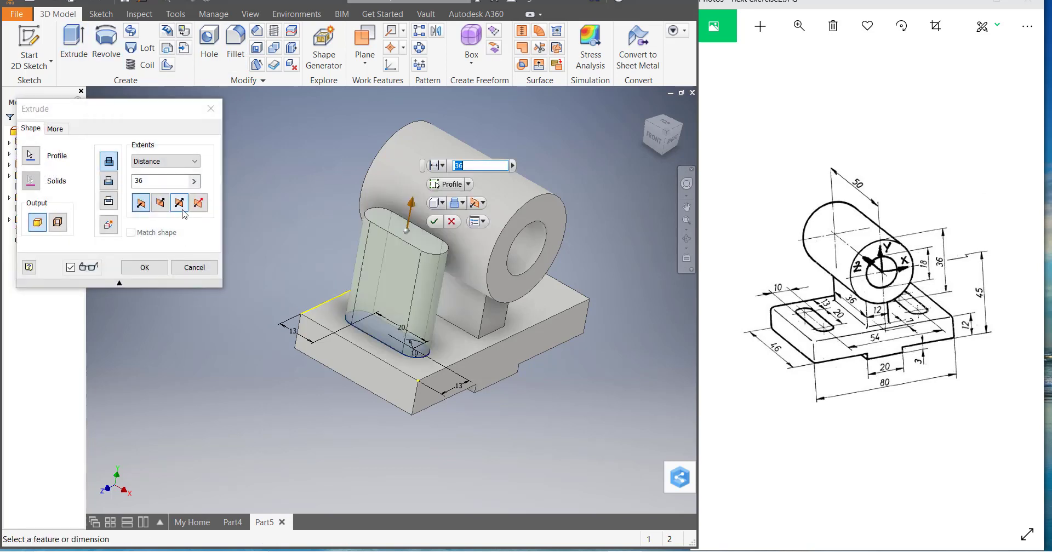
click(109, 182)
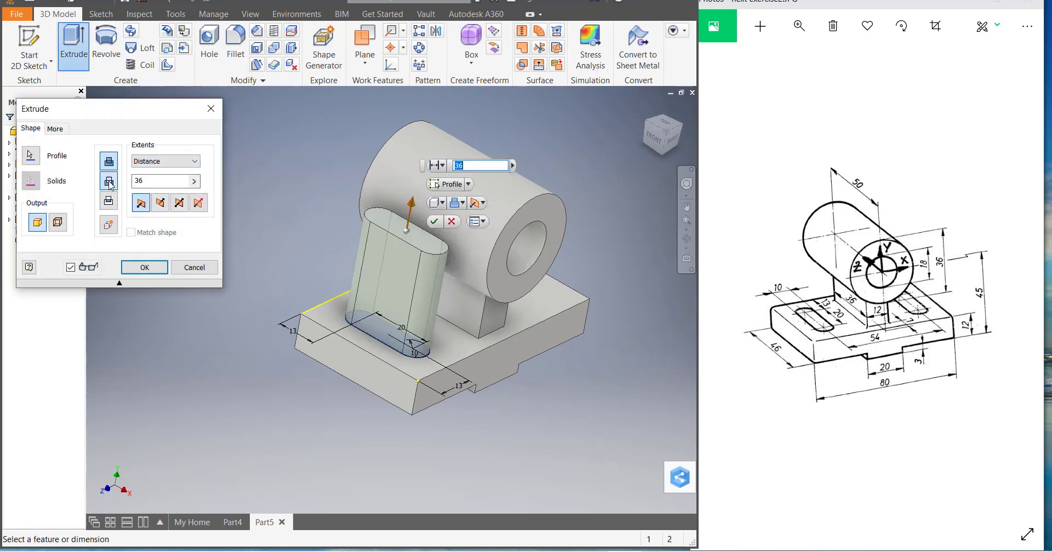
click(144, 267)
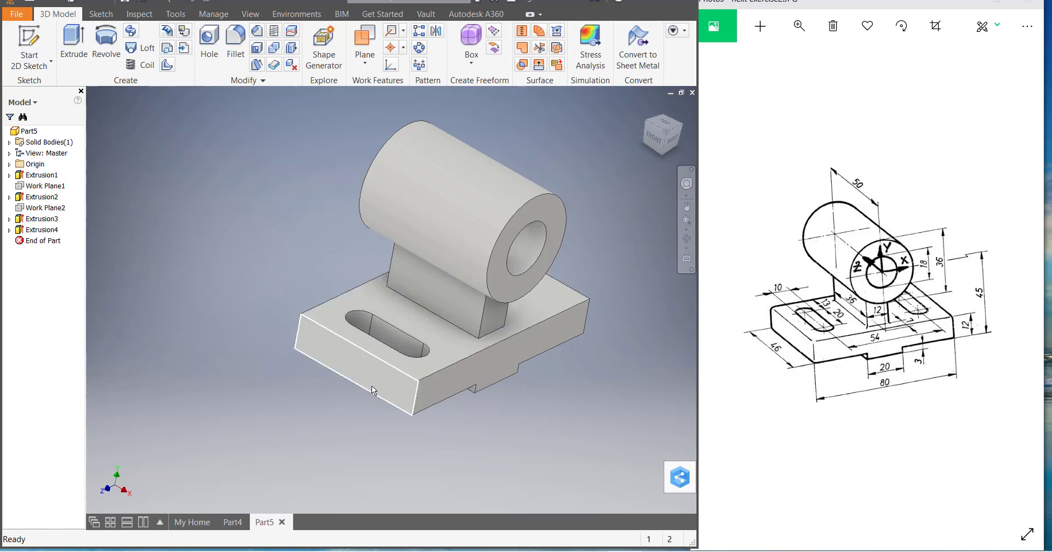
Create a work plane offset -40 mm from the base's end face beside the slot.
click(397, 380)
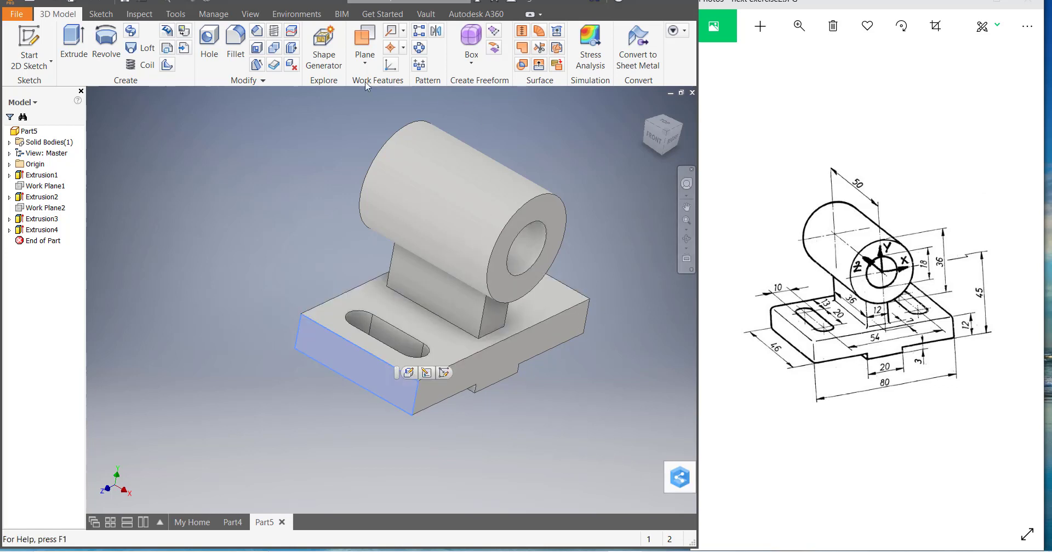
click(366, 63)
click(388, 116)
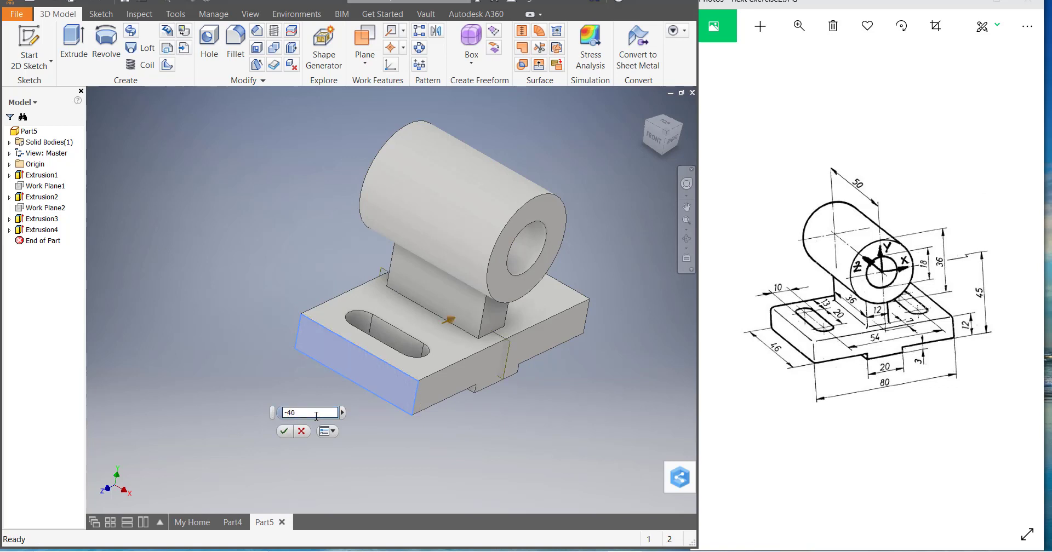
key(Return)
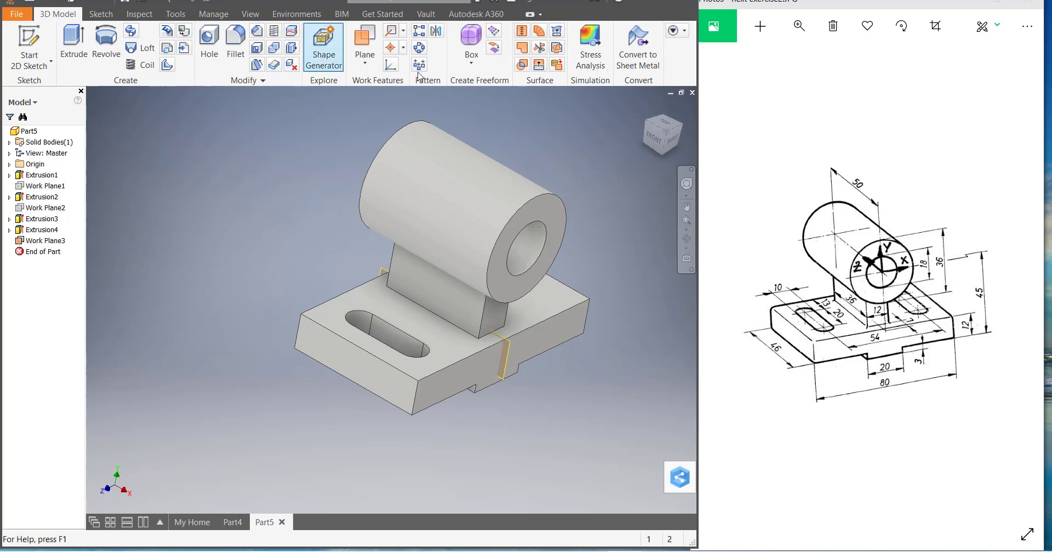
click(437, 32)
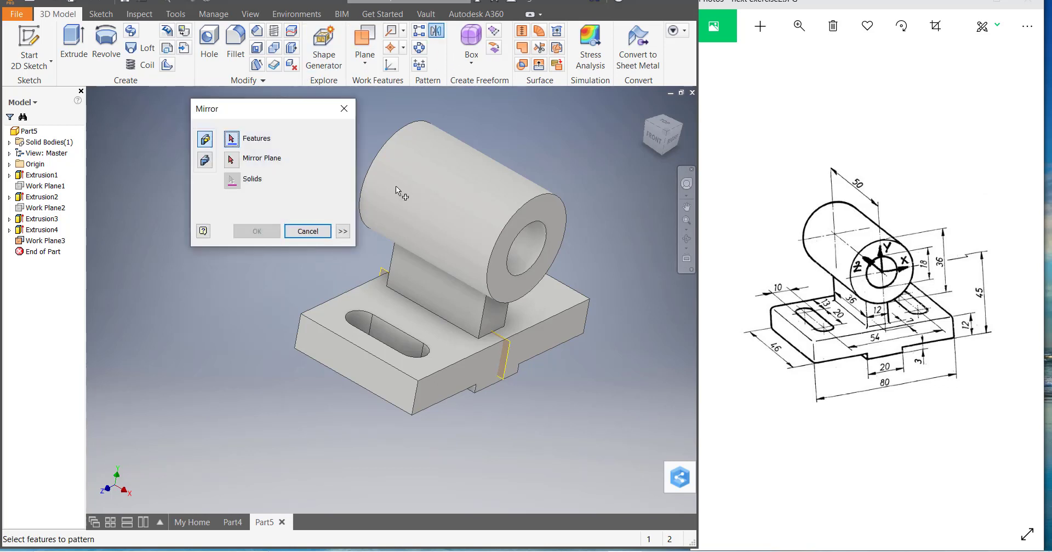
key(Escape)
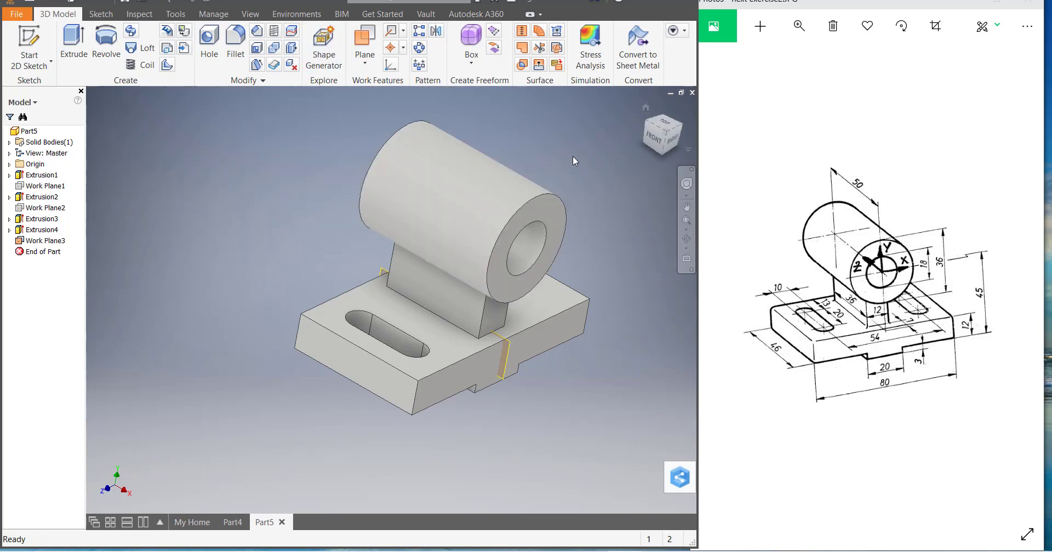
click(439, 33)
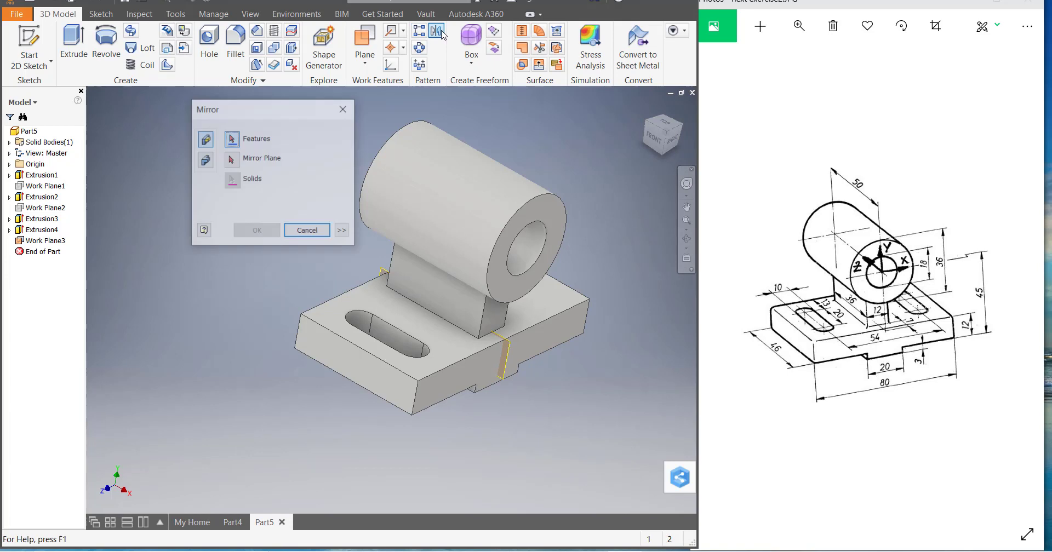
click(404, 345)
click(231, 160)
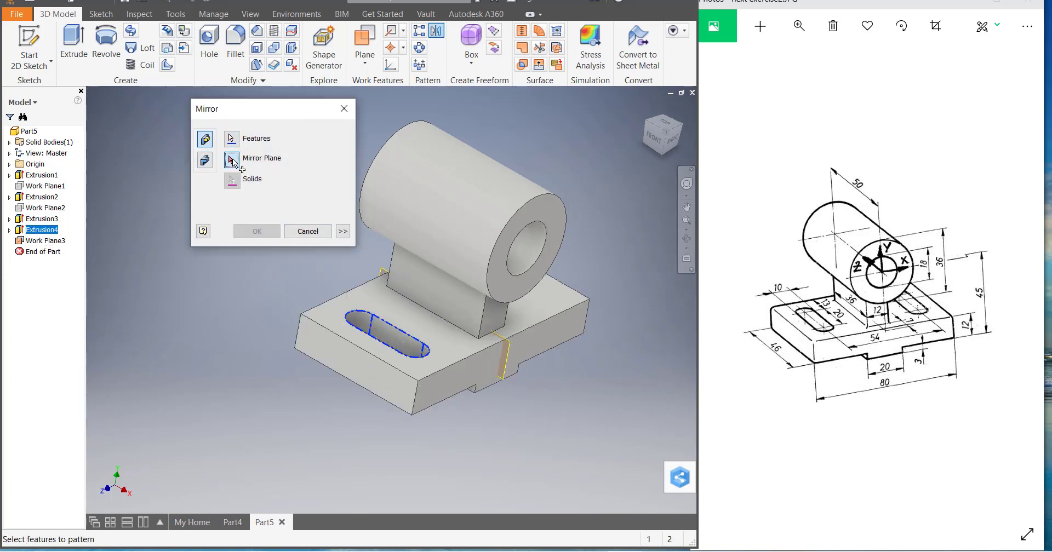
click(507, 358)
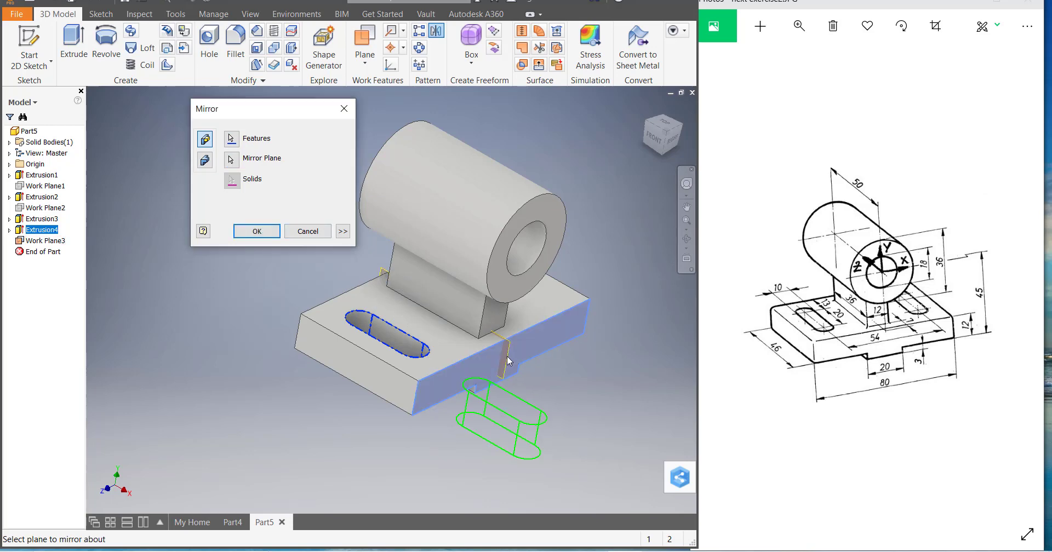
key(Return)
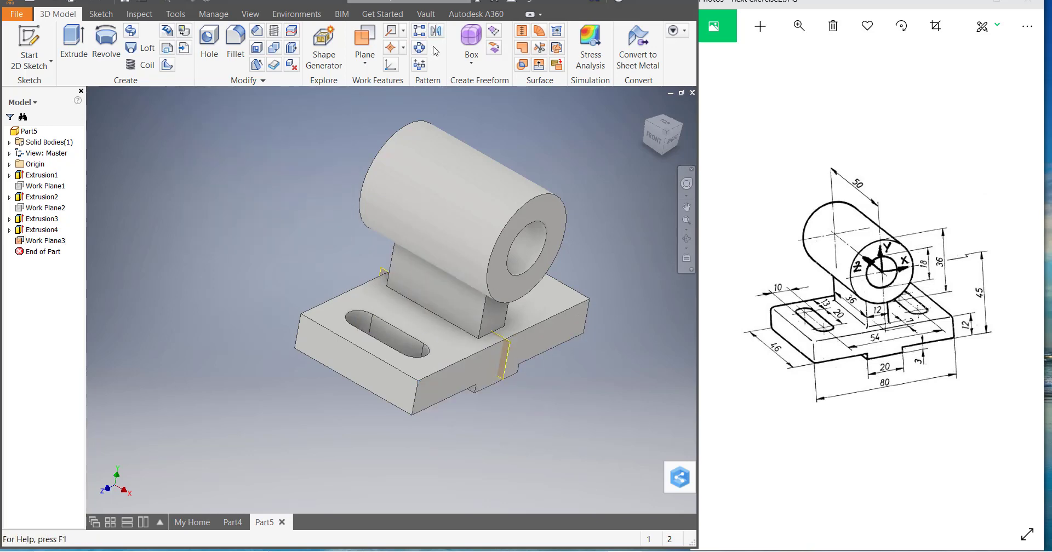
Mirror the slot cut about the work plane at the middle of the base and hide that plane.
click(443, 35)
click(405, 346)
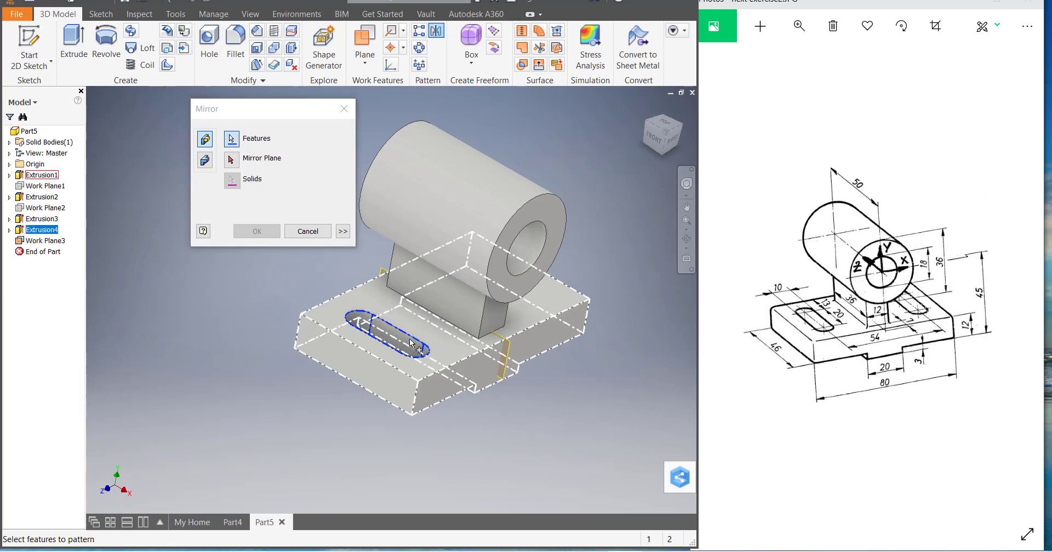
click(232, 163)
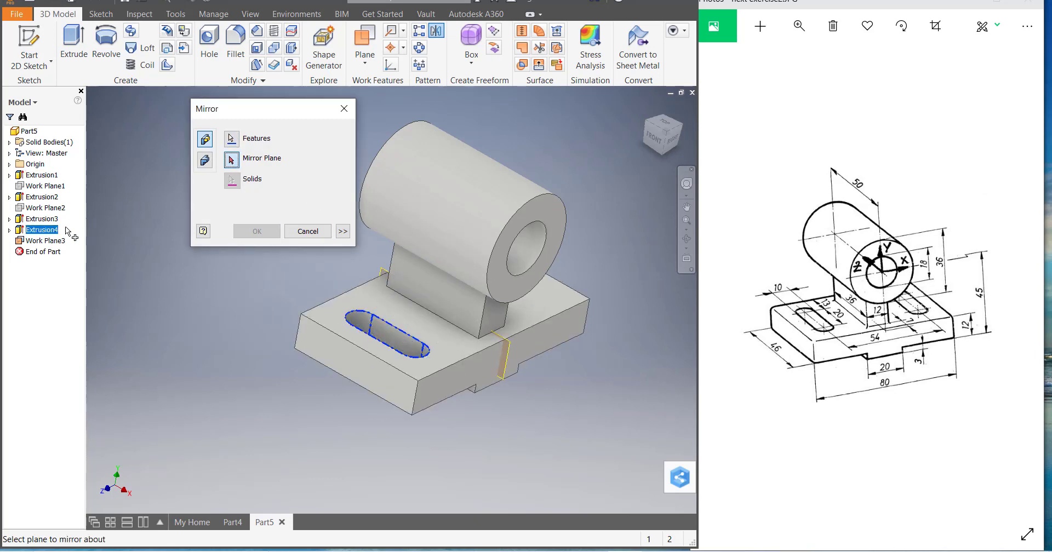
click(55, 241)
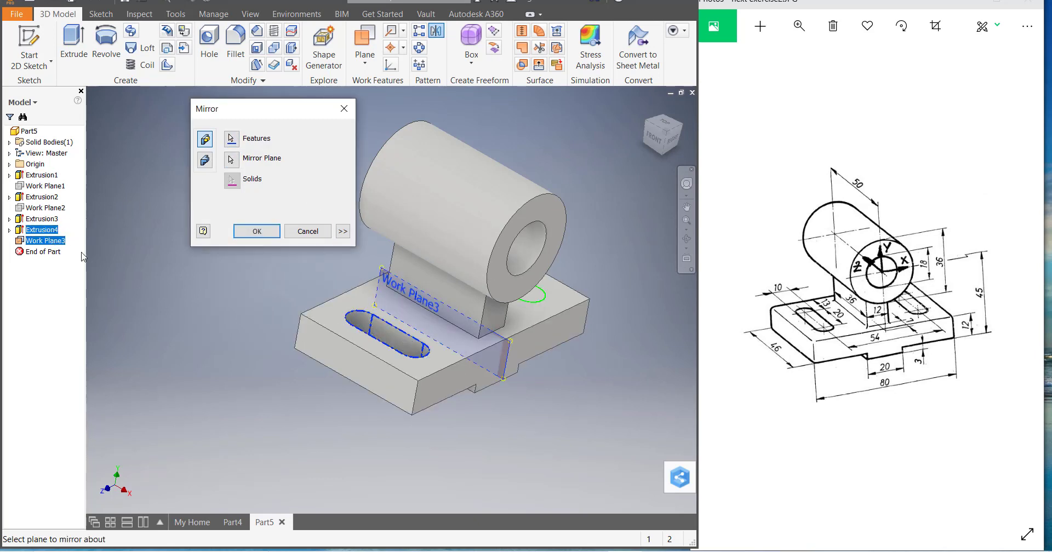
click(257, 236)
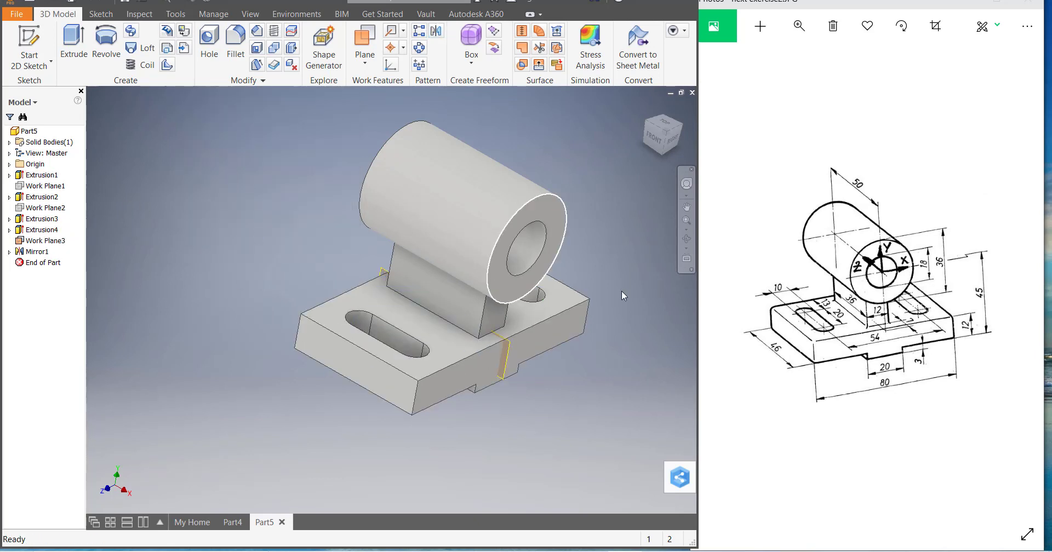
right_click(44, 241)
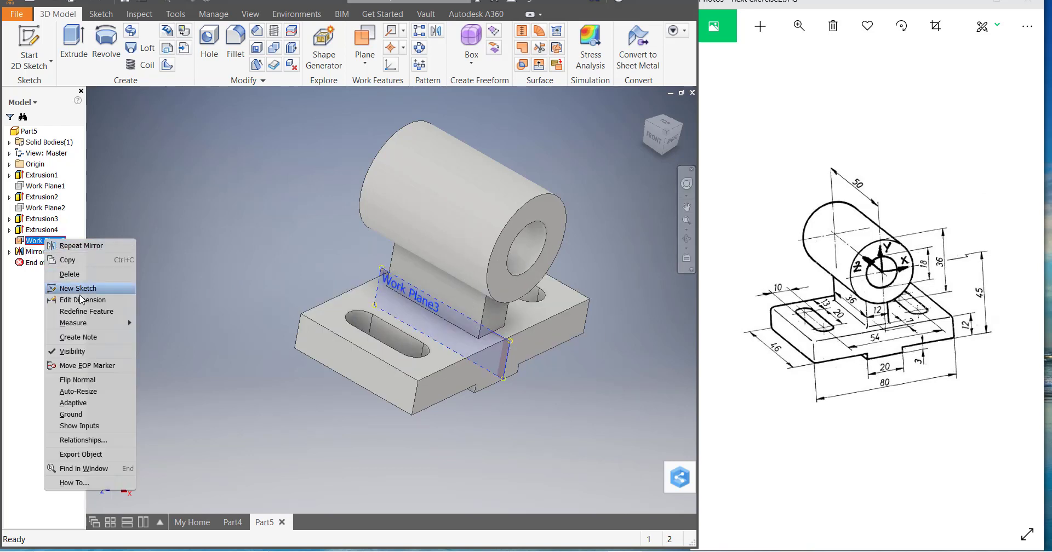
click(74, 351)
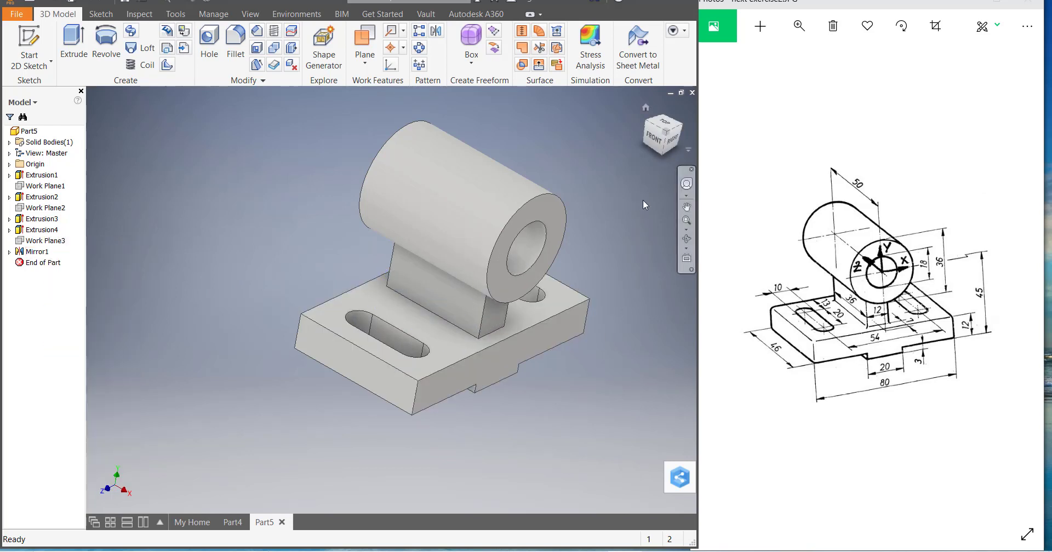
click(686, 239)
drag(416, 230, 425, 332)
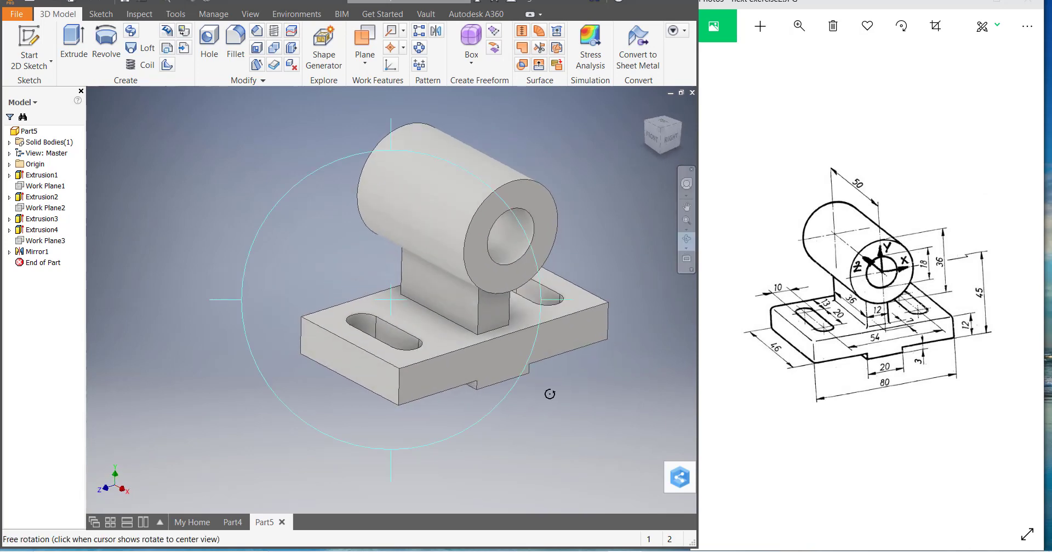
right_click(577, 383)
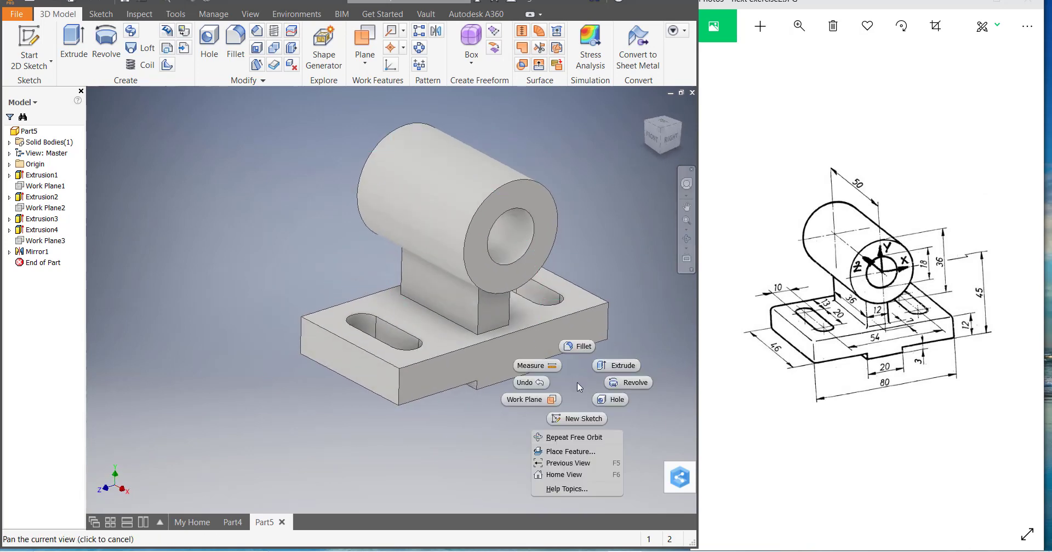
click(641, 312)
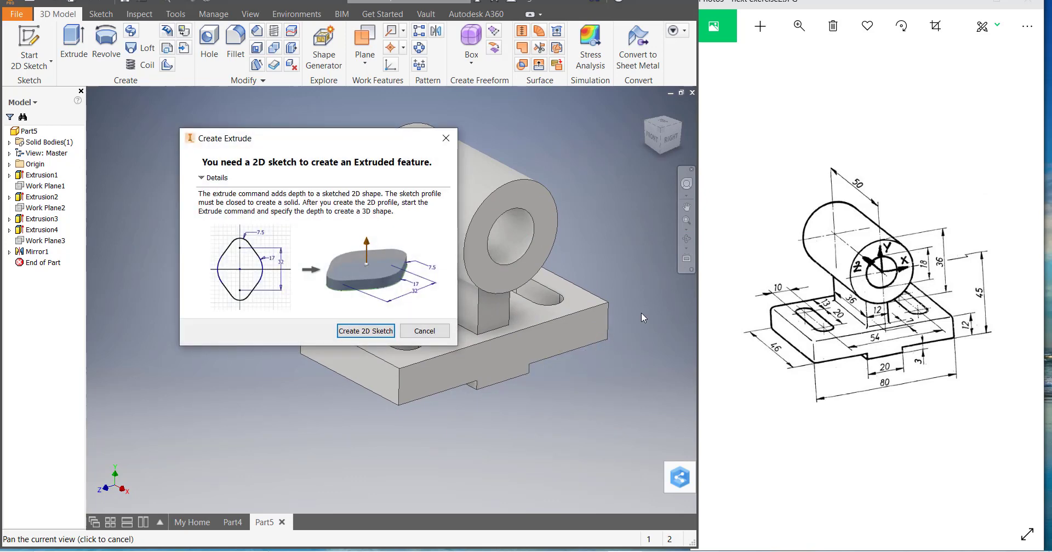
click(446, 138)
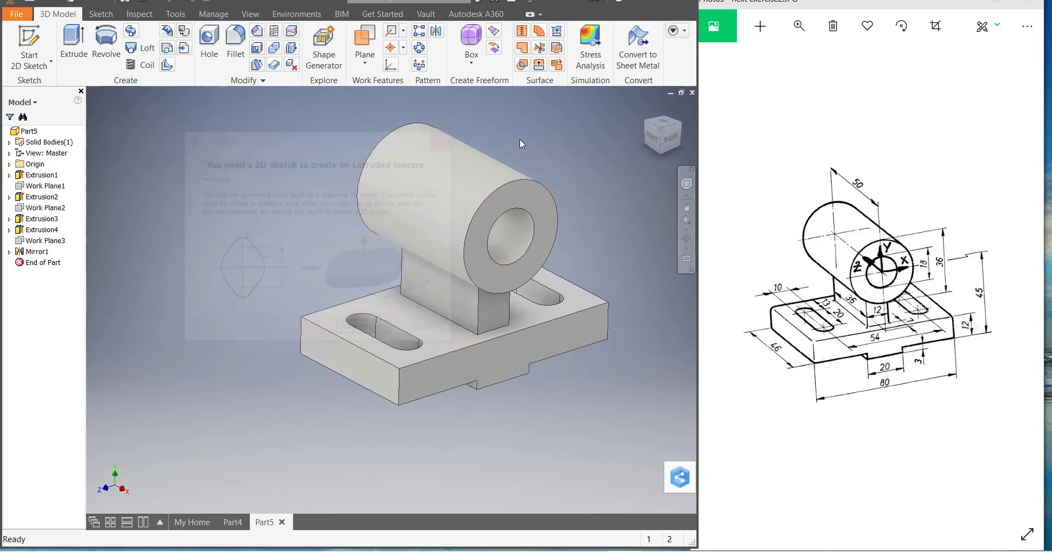